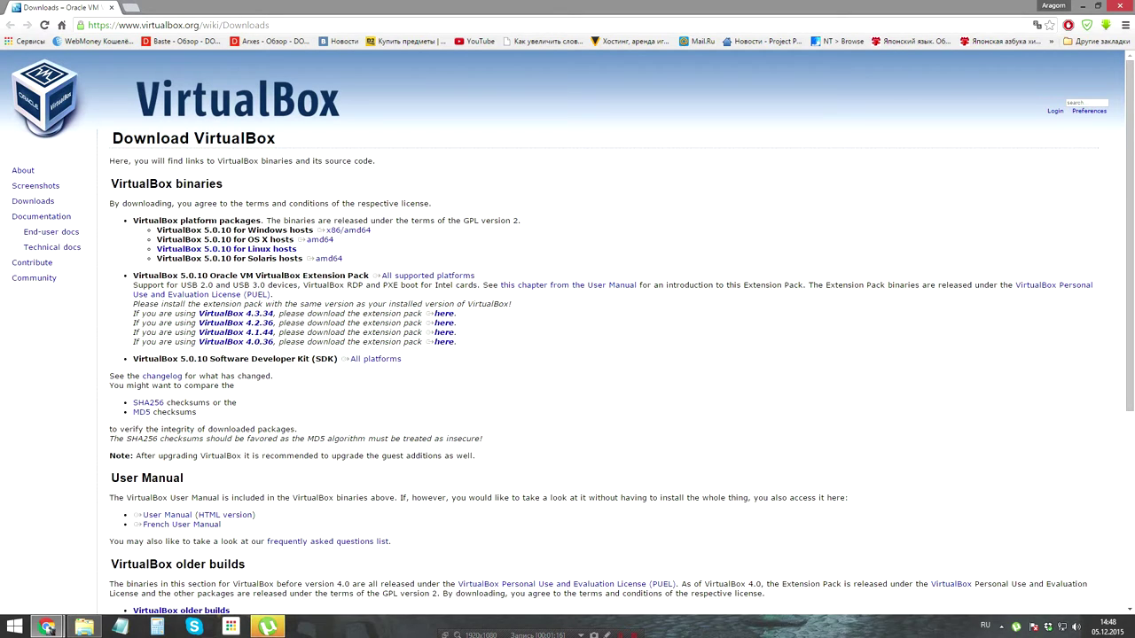
- Download the VirtualBox 5.0.10 installer for Windows hosts and run it
scroll(390, 399, down, 5)
scroll(403, 422, up, 5)
click(360, 232)
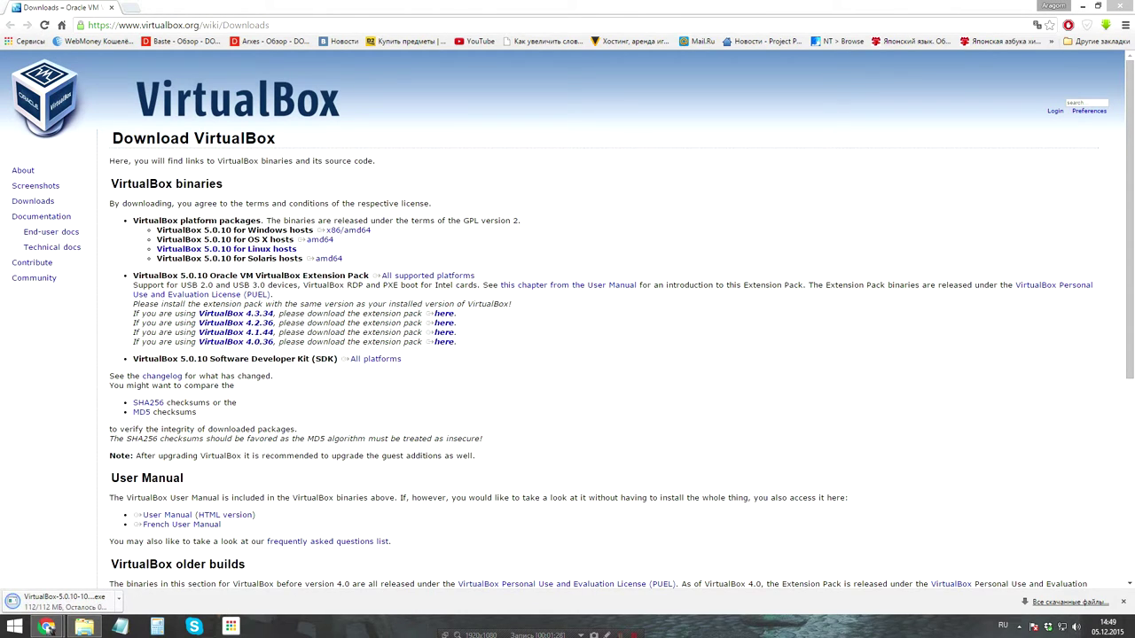
click(92, 604)
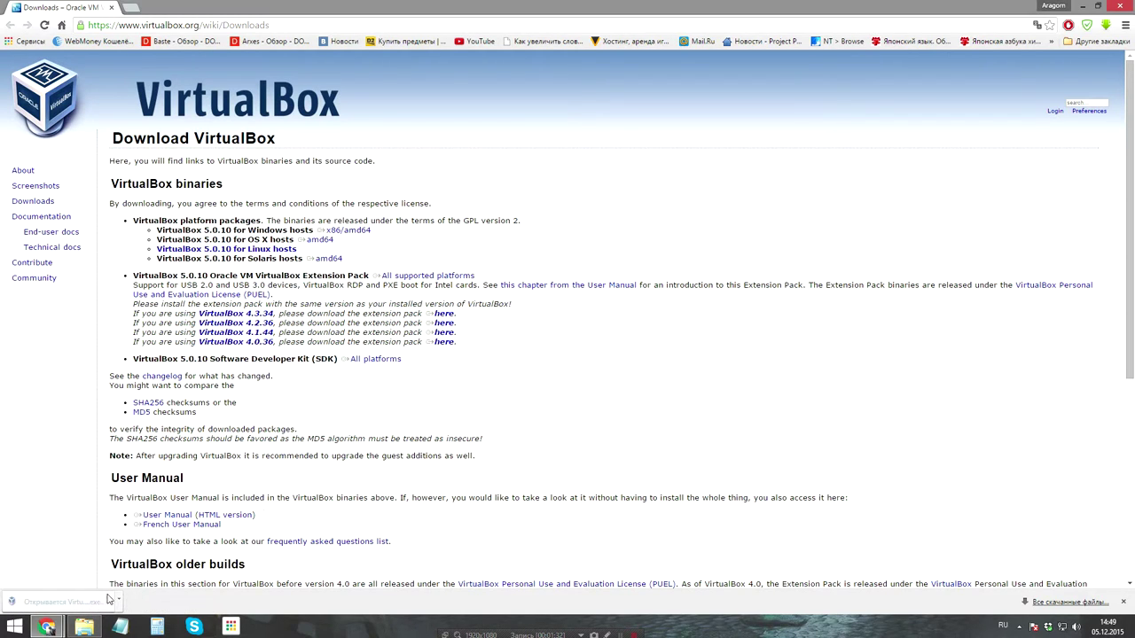
click(606, 325)
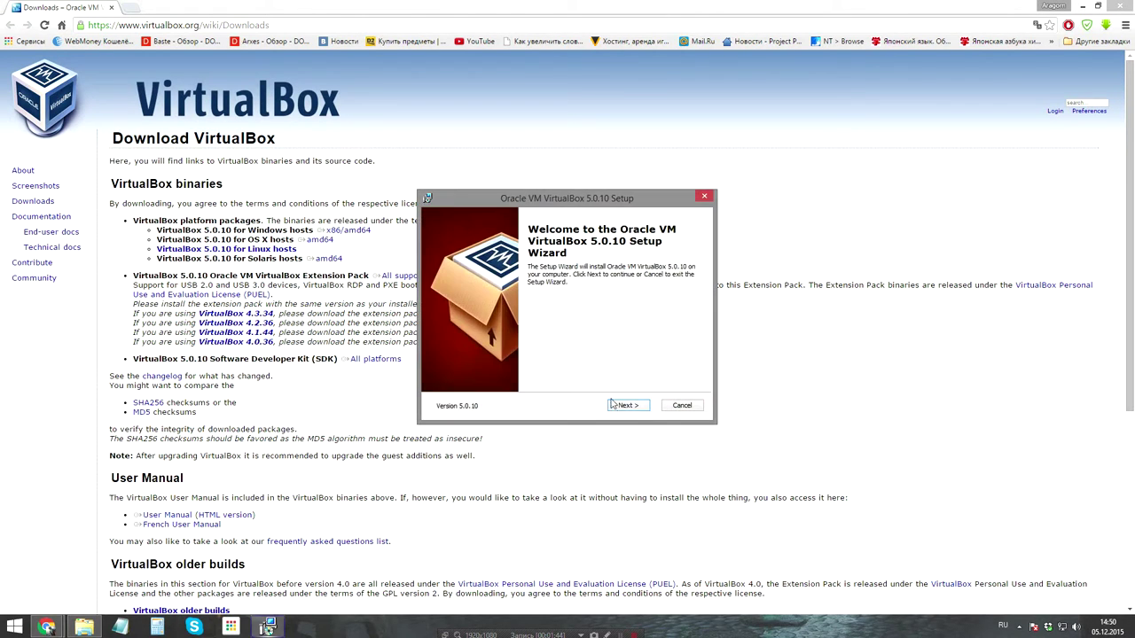
- Start installing VirtualBox 5.0.10 with the default features, location, shortcuts and file associations
click(626, 405)
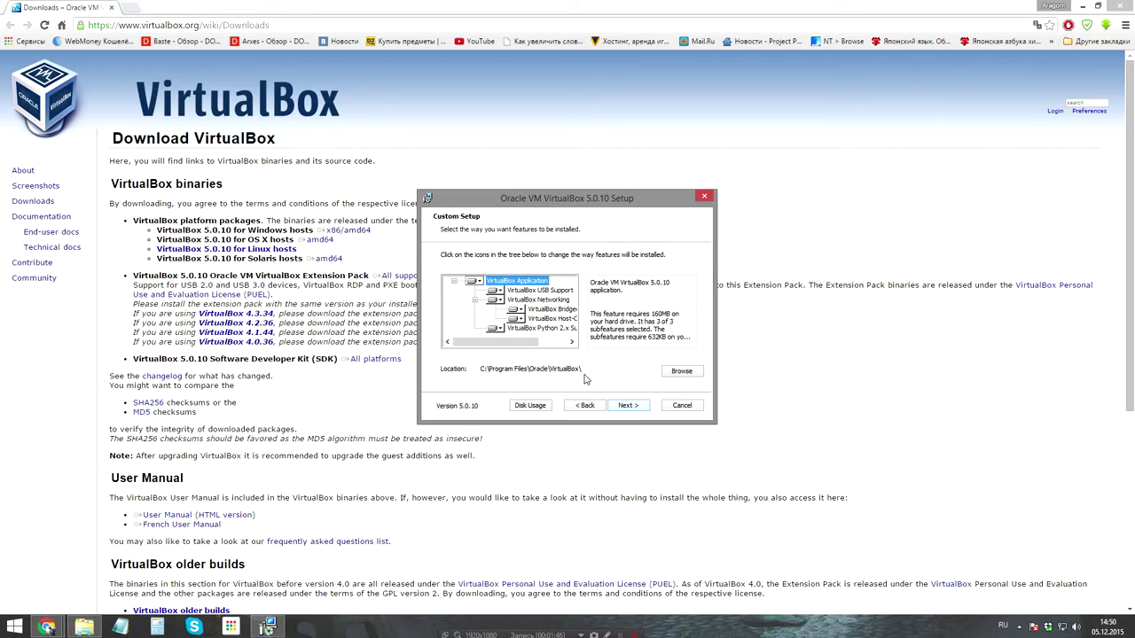
click(626, 405)
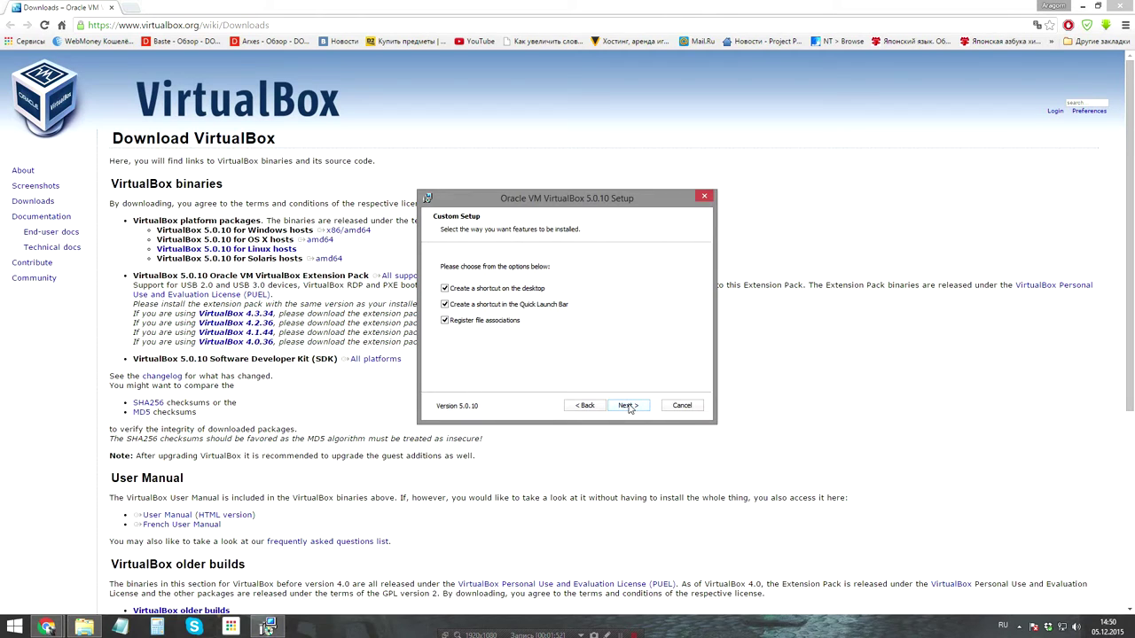
click(626, 405)
click(628, 405)
click(628, 406)
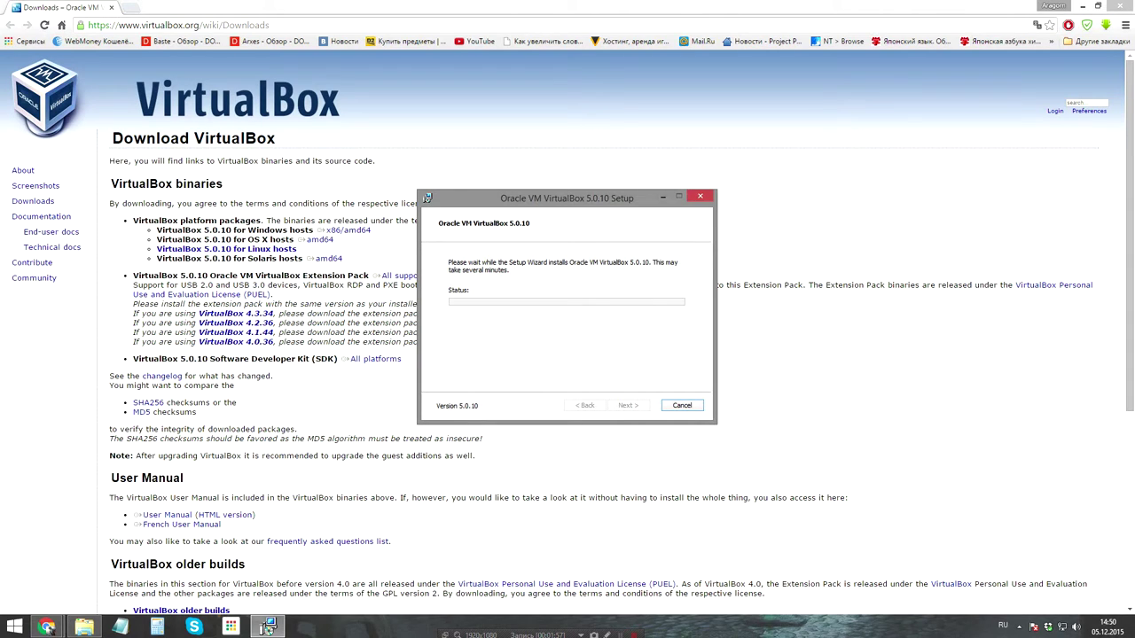
- Close the download page and locate the Windows 7 SP1 Ultimate MoN Edition disk image in the Мои файлы folder in File Explorer
click(111, 7)
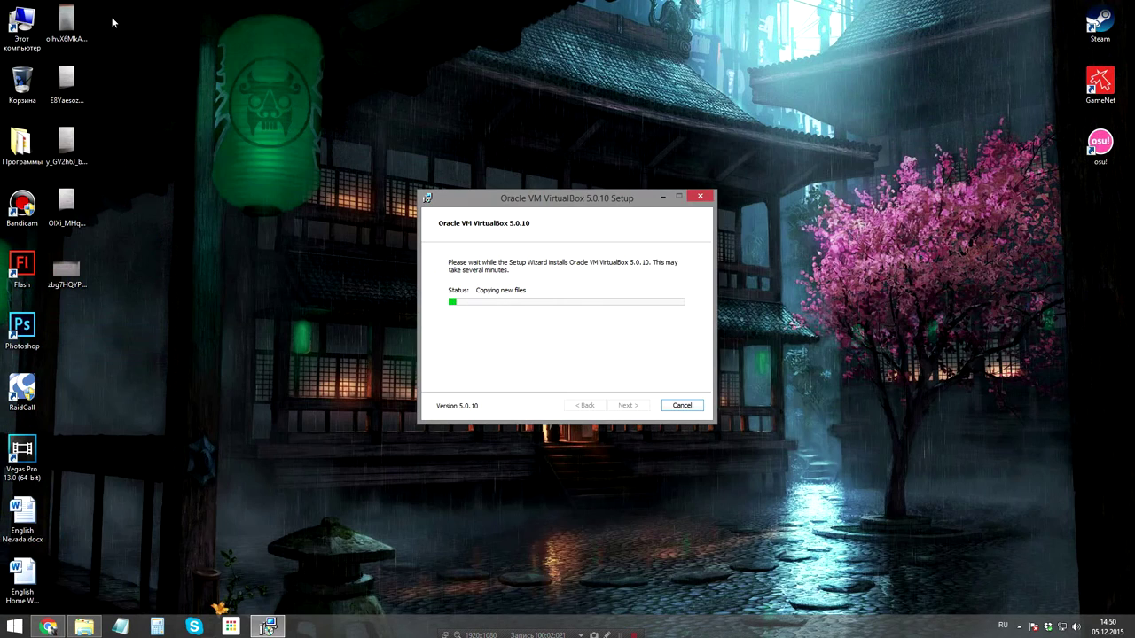
click(89, 627)
drag(323, 457, 304, 405)
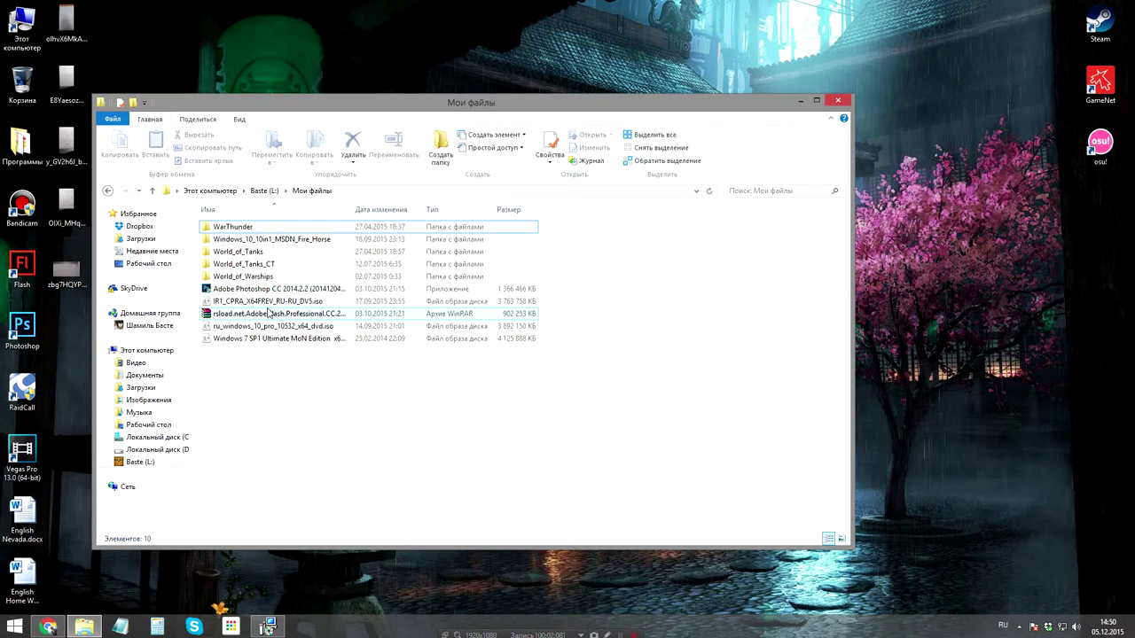
click(287, 342)
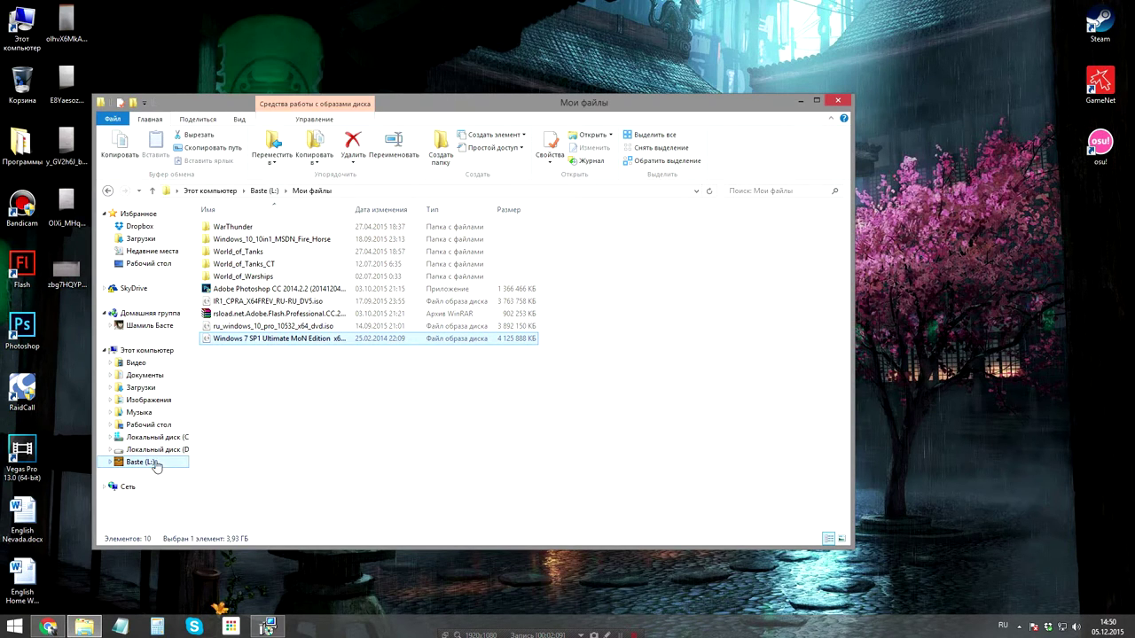
- Return to the VirtualBox setup and reposition the VirtualBox Manager window on the desktop
click(266, 628)
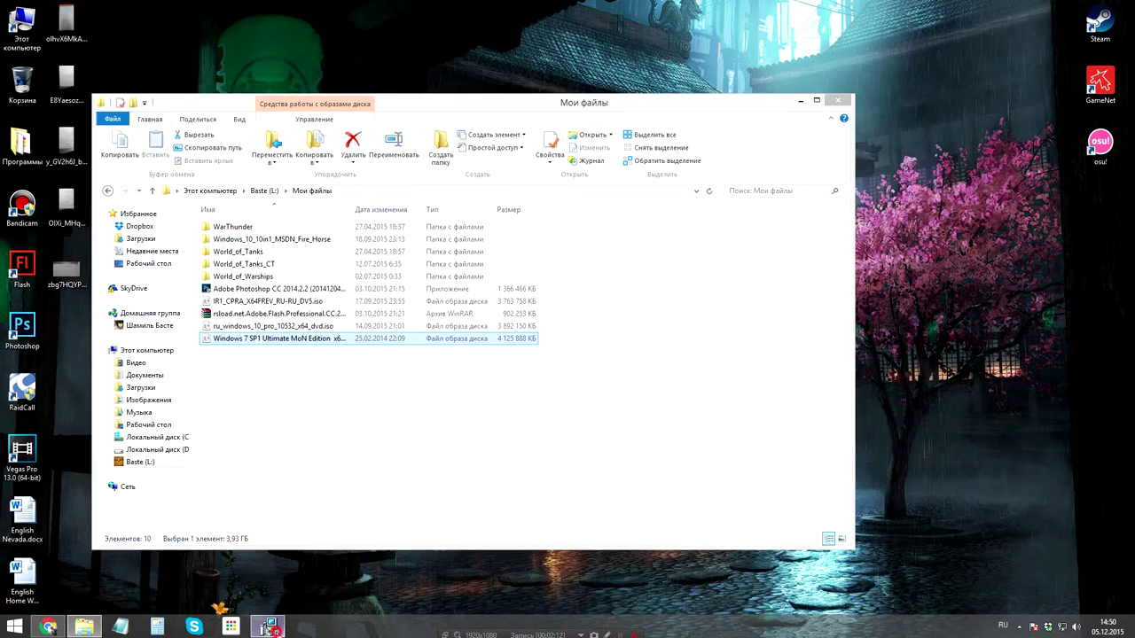
drag(634, 197, 645, 138)
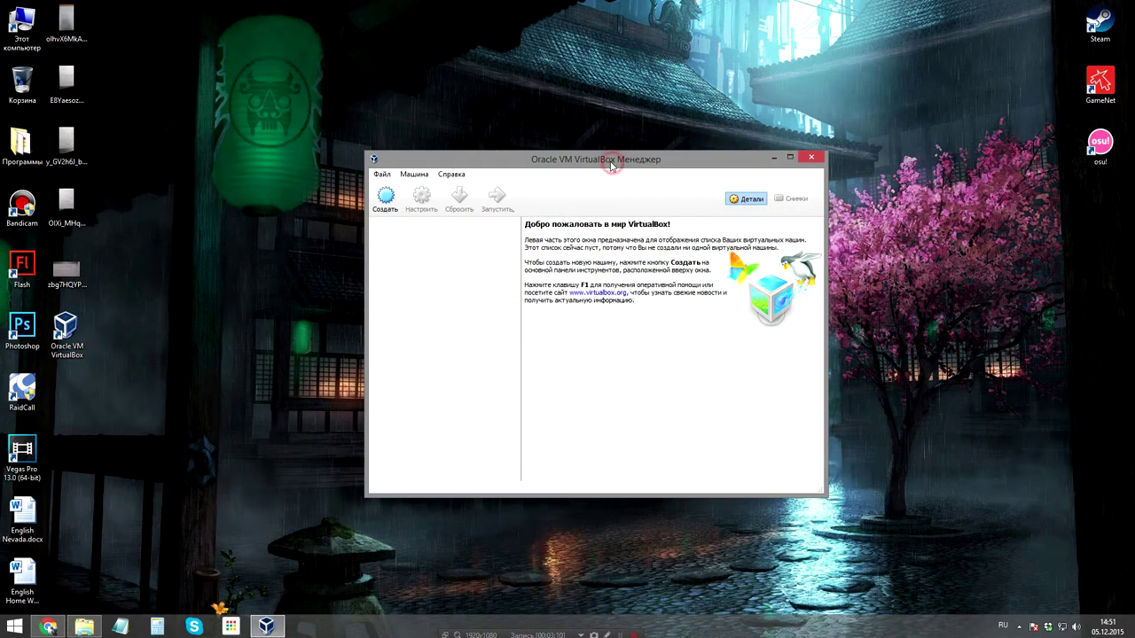
drag(606, 163, 580, 156)
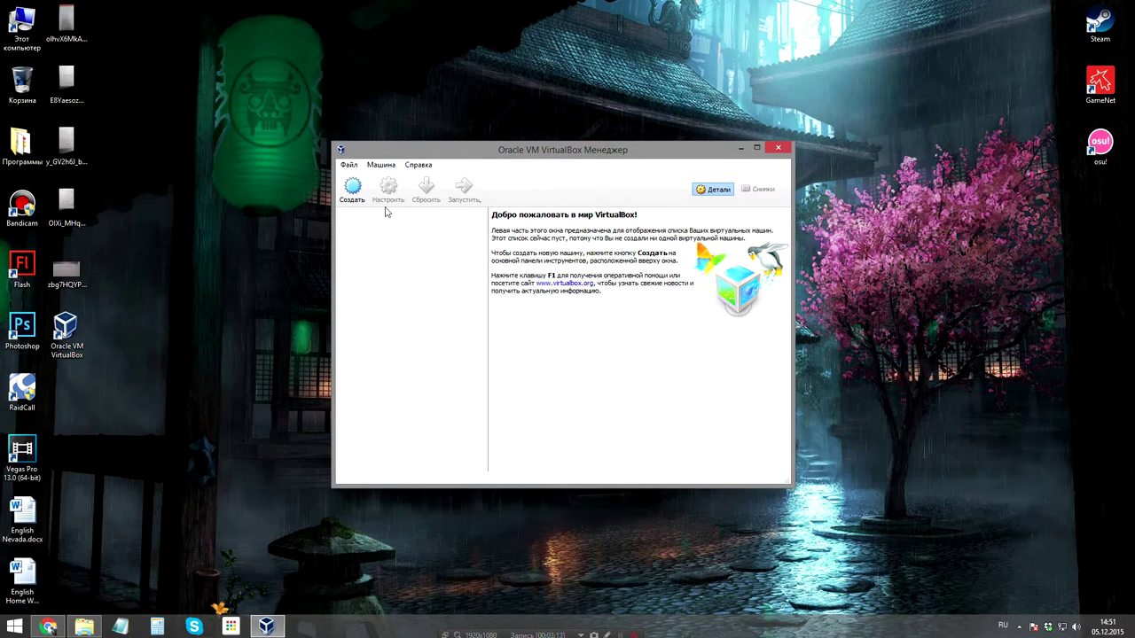
- Start creating a new virtual machine and name it VR Windows Test
click(354, 190)
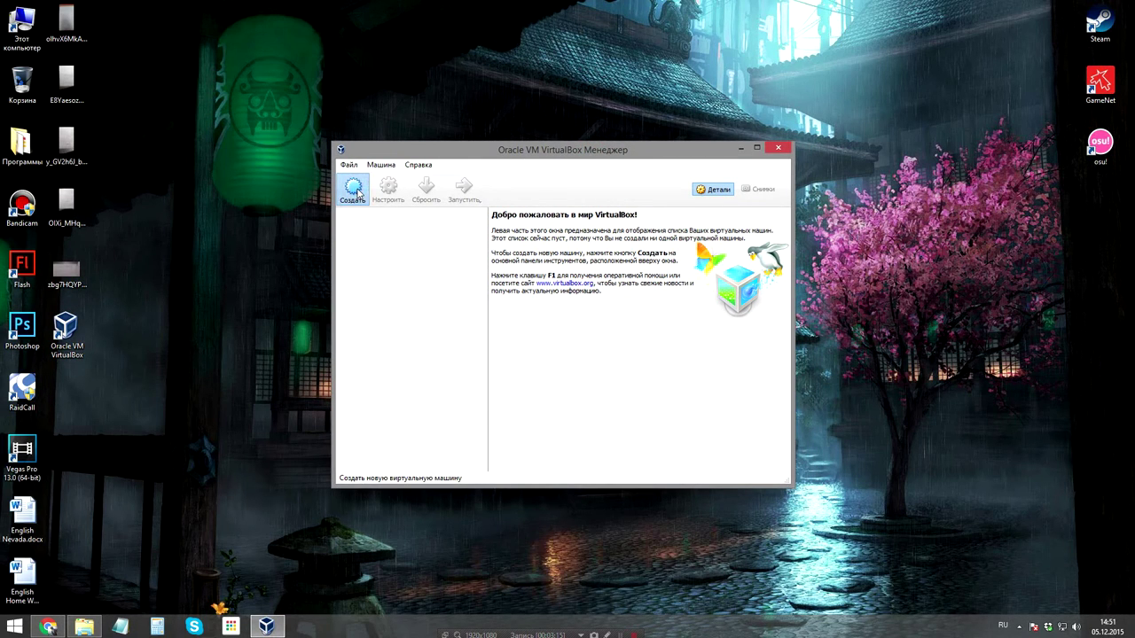
click(608, 309)
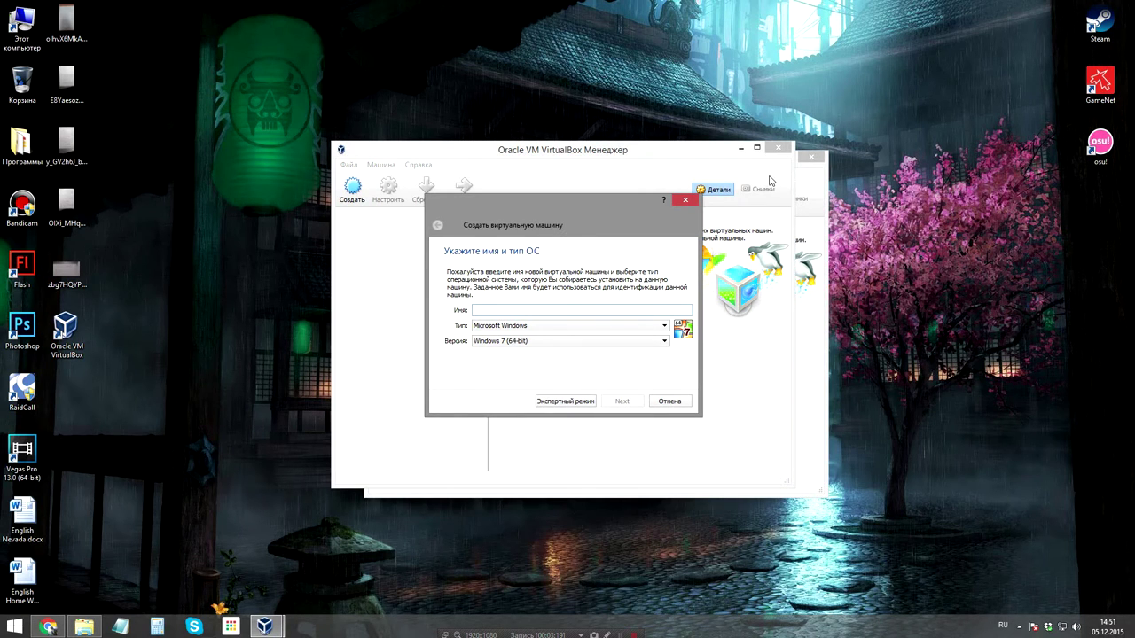
click(522, 313)
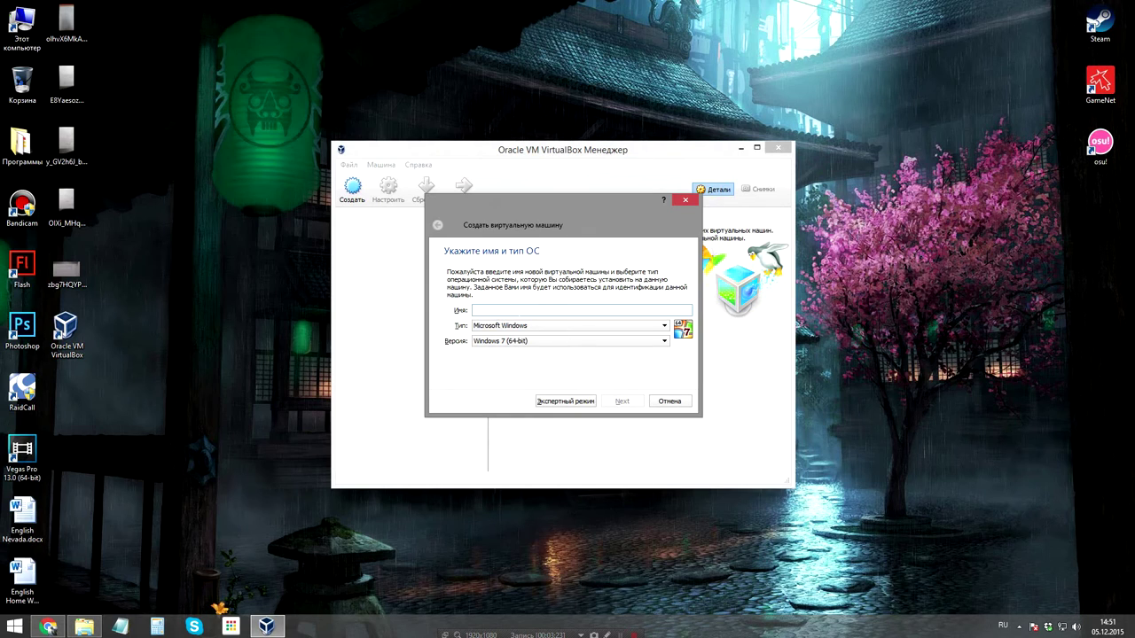
text(Windows Test)
key(Home)
text(VR)
- Keep the machine's type as Microsoft Windows and its version as Windows 7 (64-bit), and continue to the memory settings
click(559, 326)
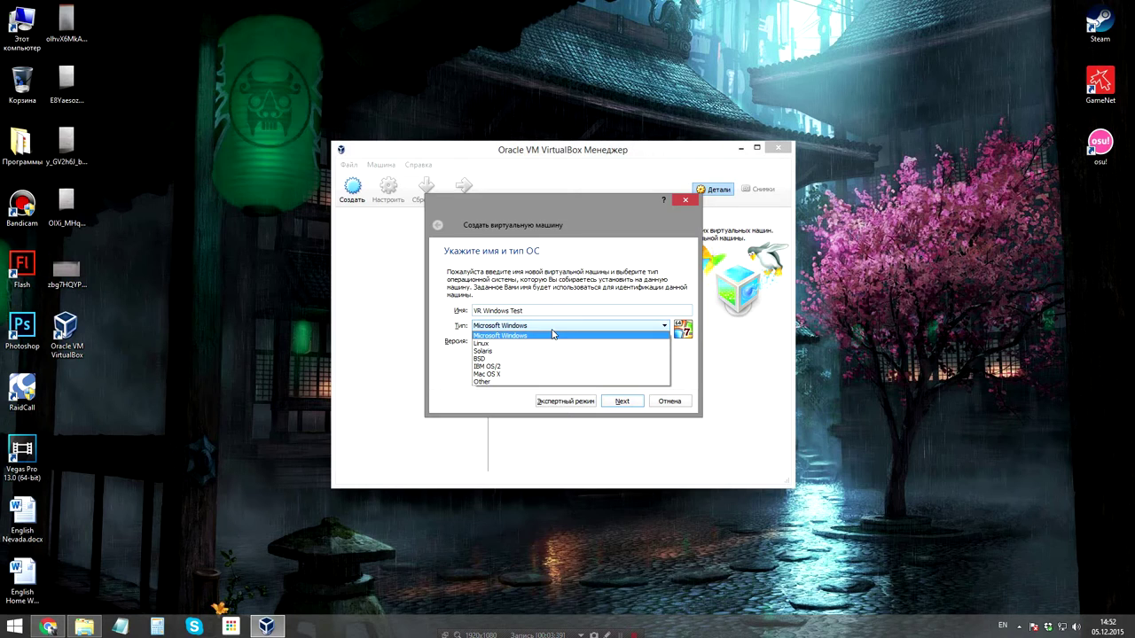
click(554, 335)
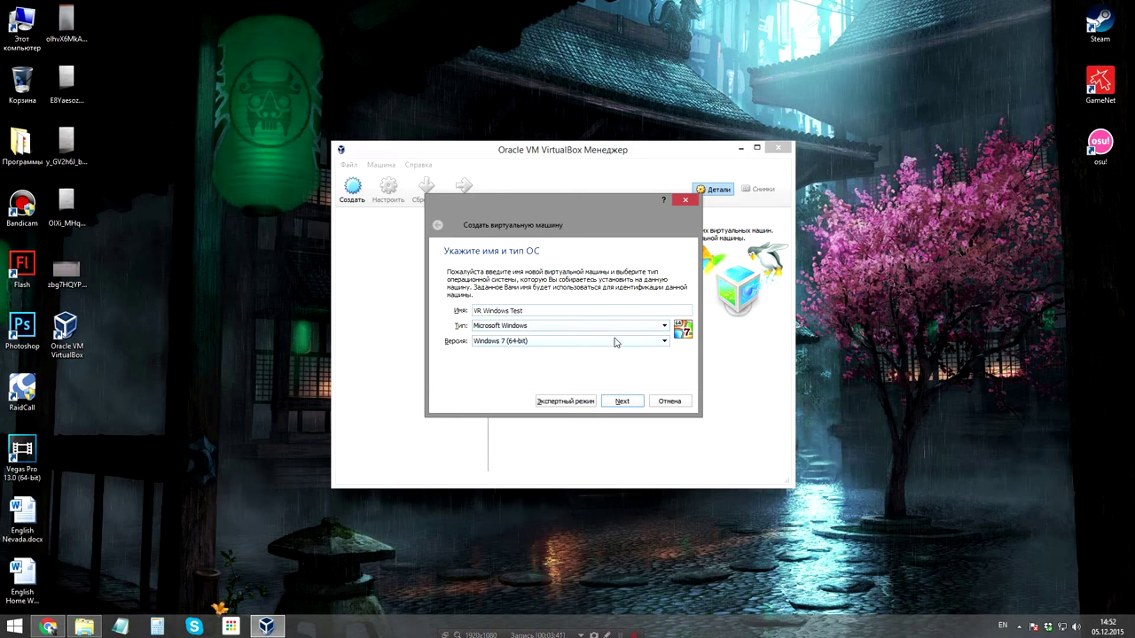
click(615, 343)
scroll(667, 386, up, 3)
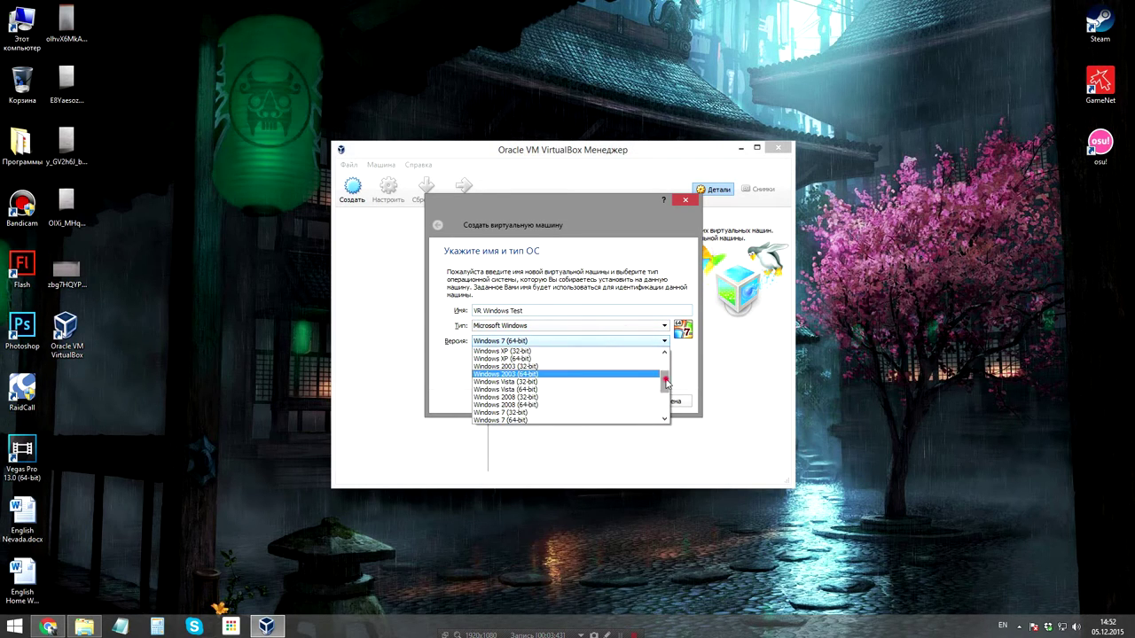
drag(670, 388, 661, 353)
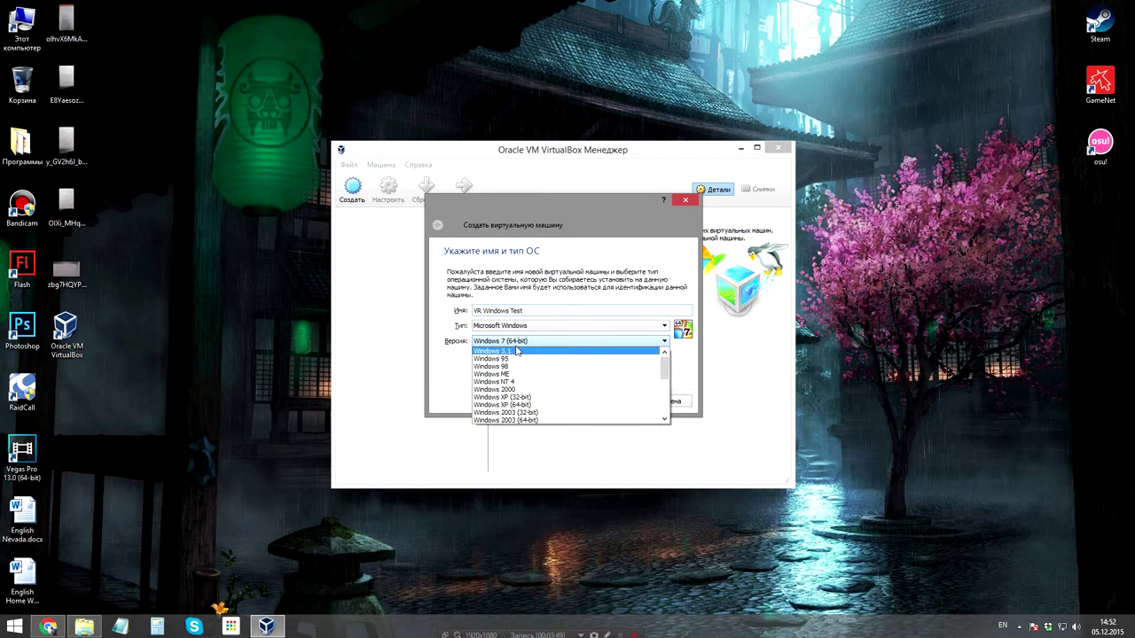
drag(669, 361, 662, 417)
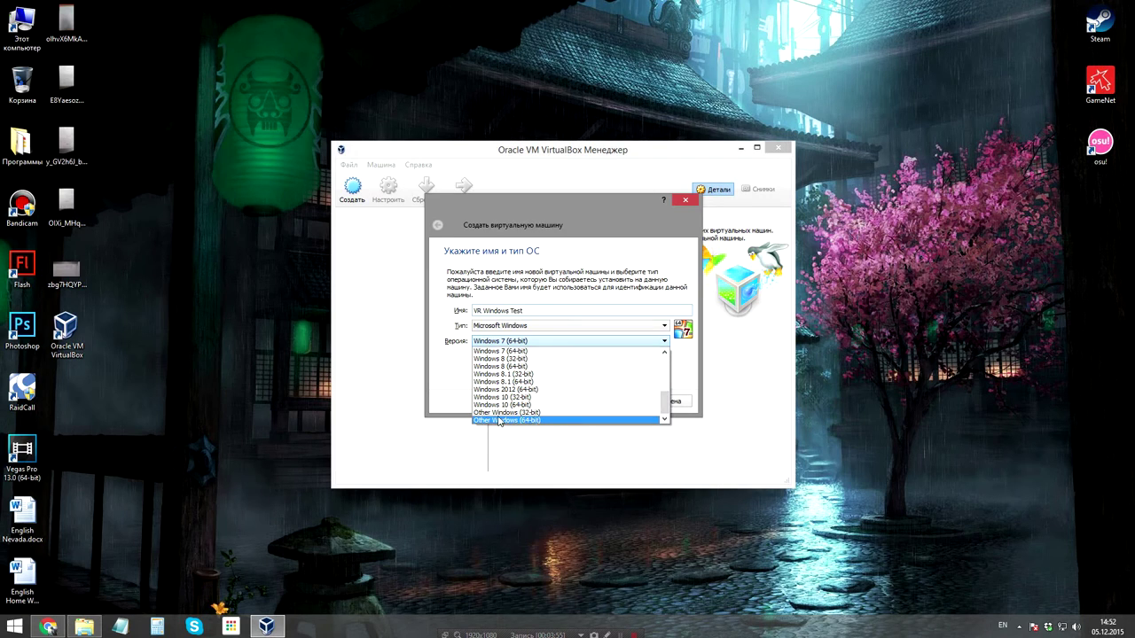
click(528, 344)
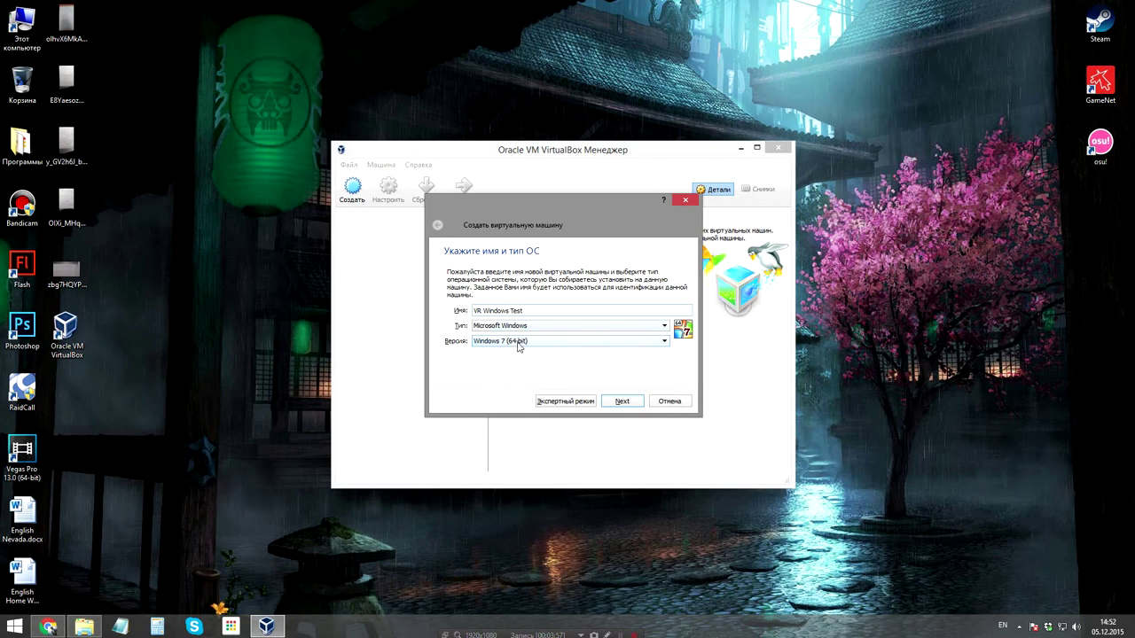
click(624, 402)
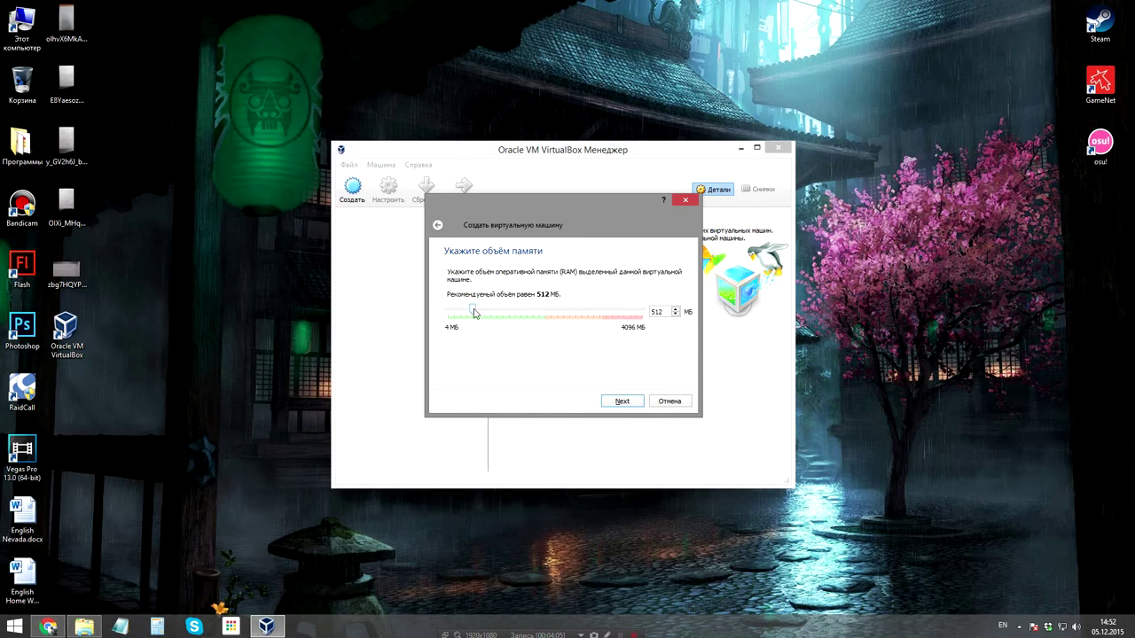
- Allocate 1024 MB of RAM to the virtual machine
mouse_move(475, 313)
mouse_down()
mouse_move(510, 313)
mouse_move(497, 313)
mouse_up()
click(623, 399)
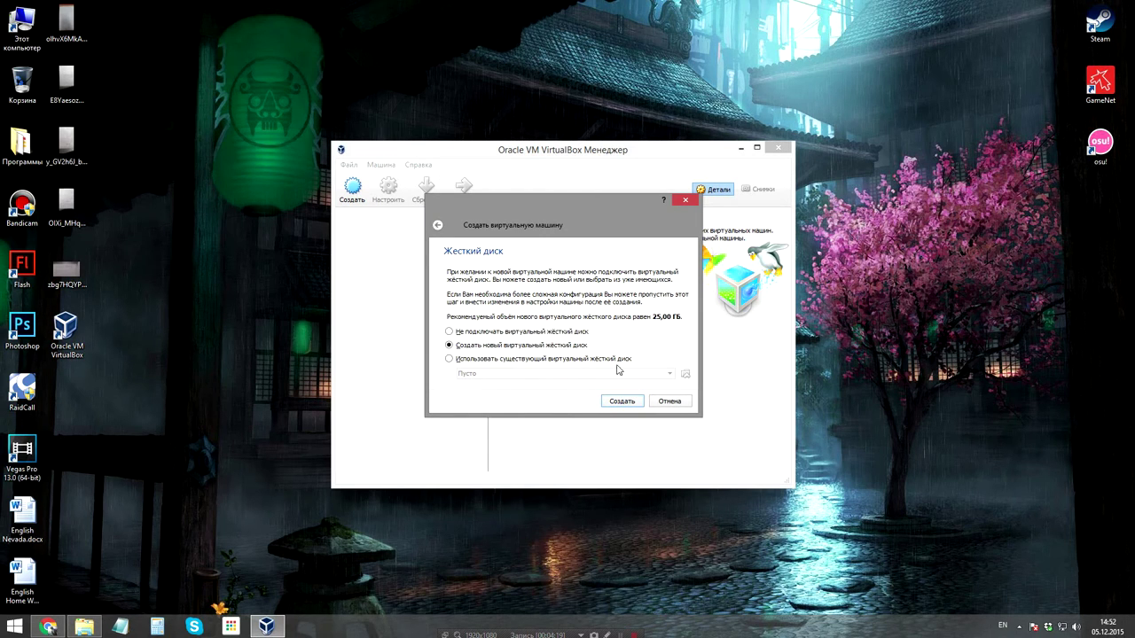
- Create a new virtual hard disk using the VHD (Virtual Hard Disk) file type
click(610, 399)
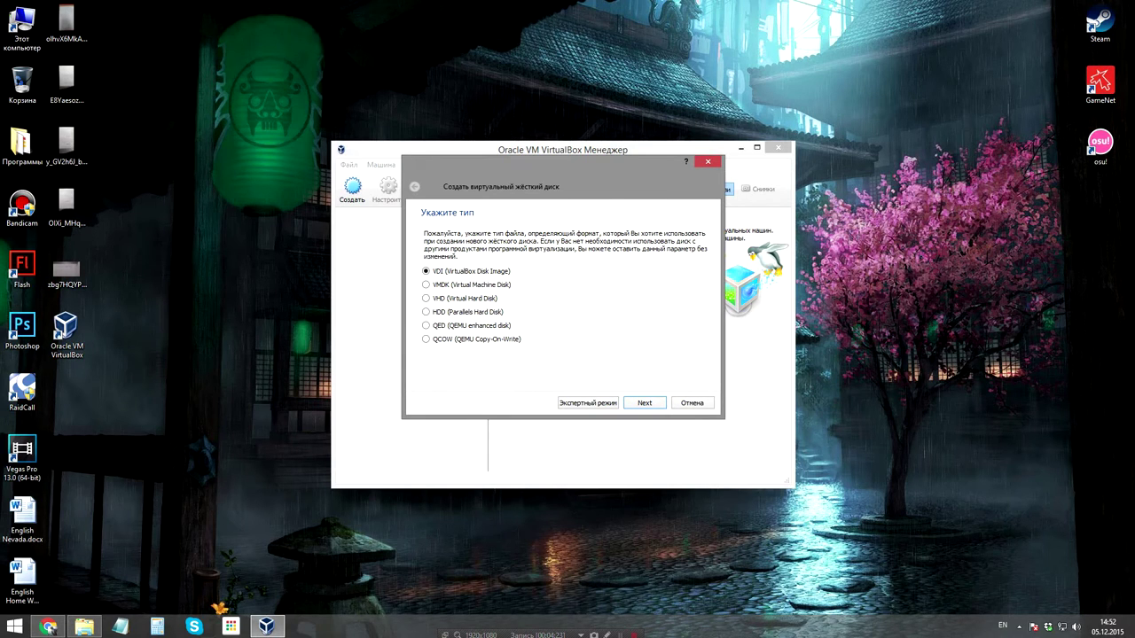
click(443, 300)
click(634, 403)
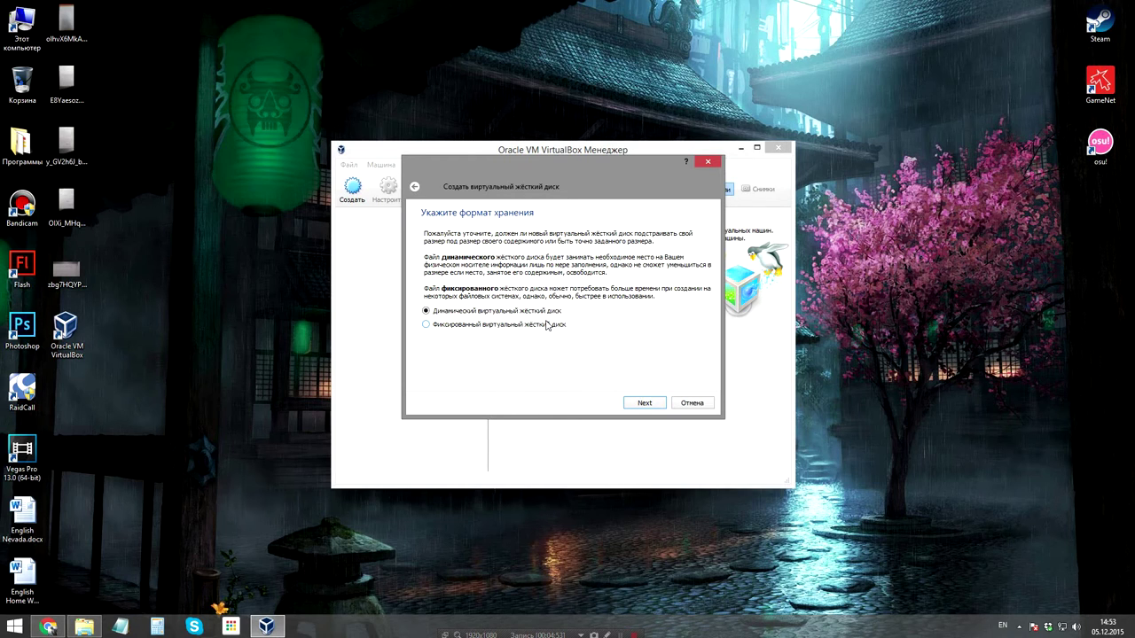
- Compare the fixed and dynamic storage formats and choose a dynamic virtual hard disk
click(515, 324)
click(500, 312)
click(512, 324)
click(516, 311)
click(520, 325)
click(539, 312)
click(527, 325)
click(507, 311)
click(643, 402)
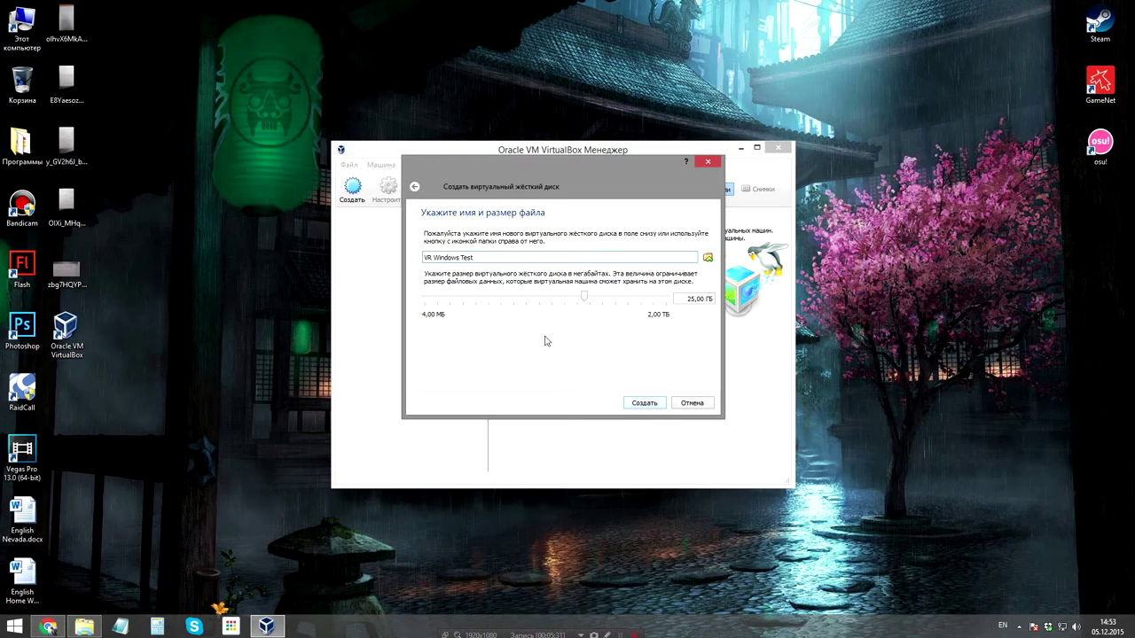
- Name the virtual hard disk file Z
drag(501, 258, 351, 286)
text(Z)
click(586, 298)
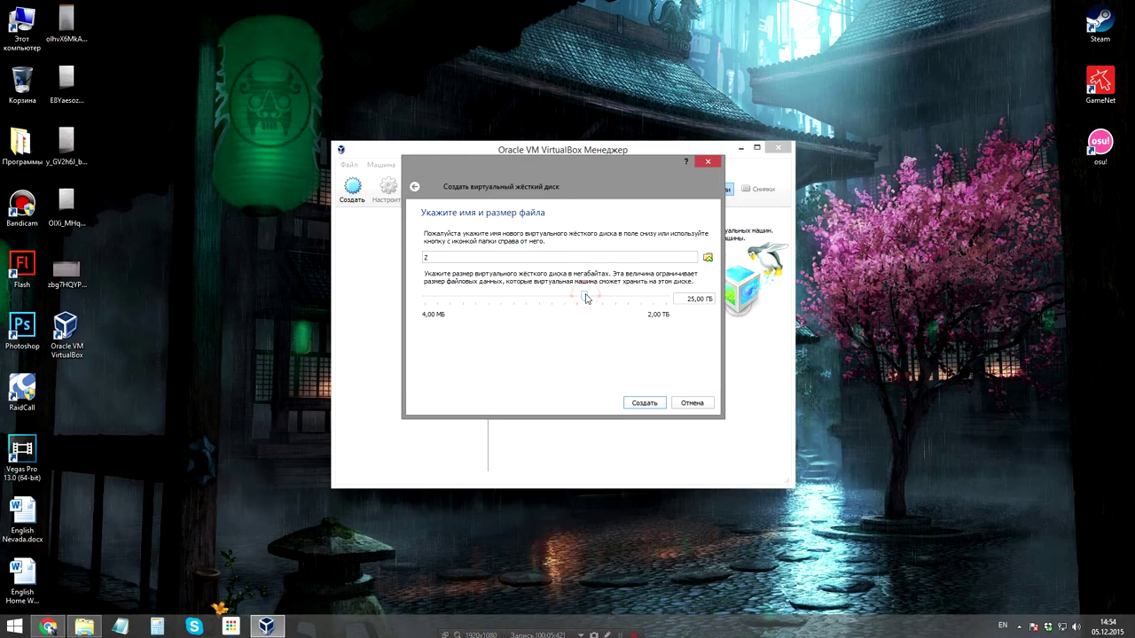
click(17, 18)
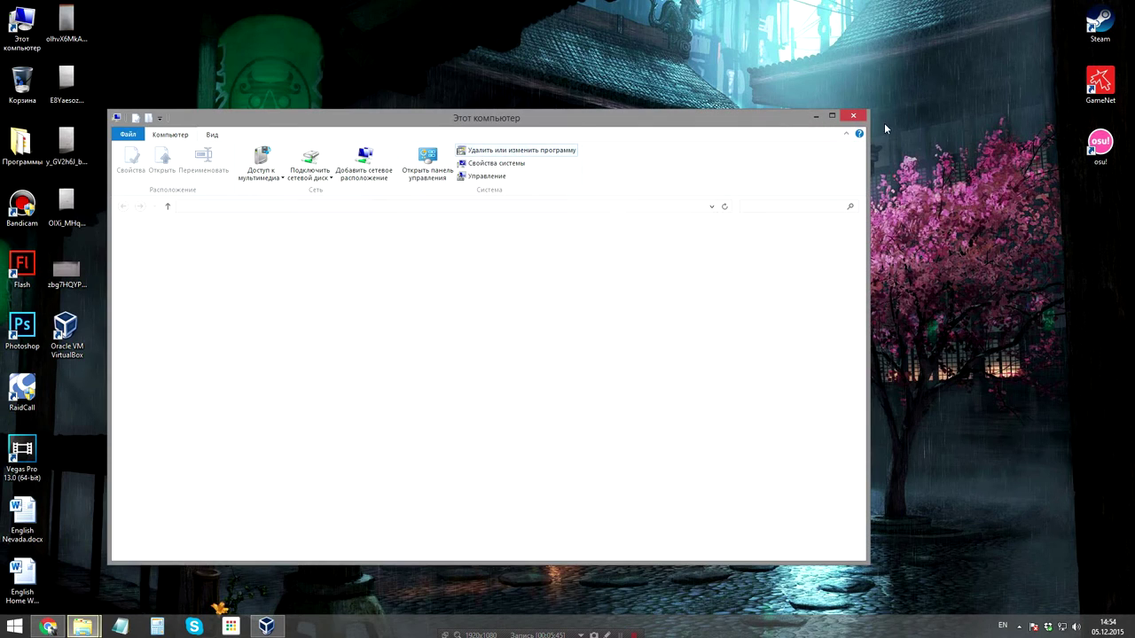
click(853, 117)
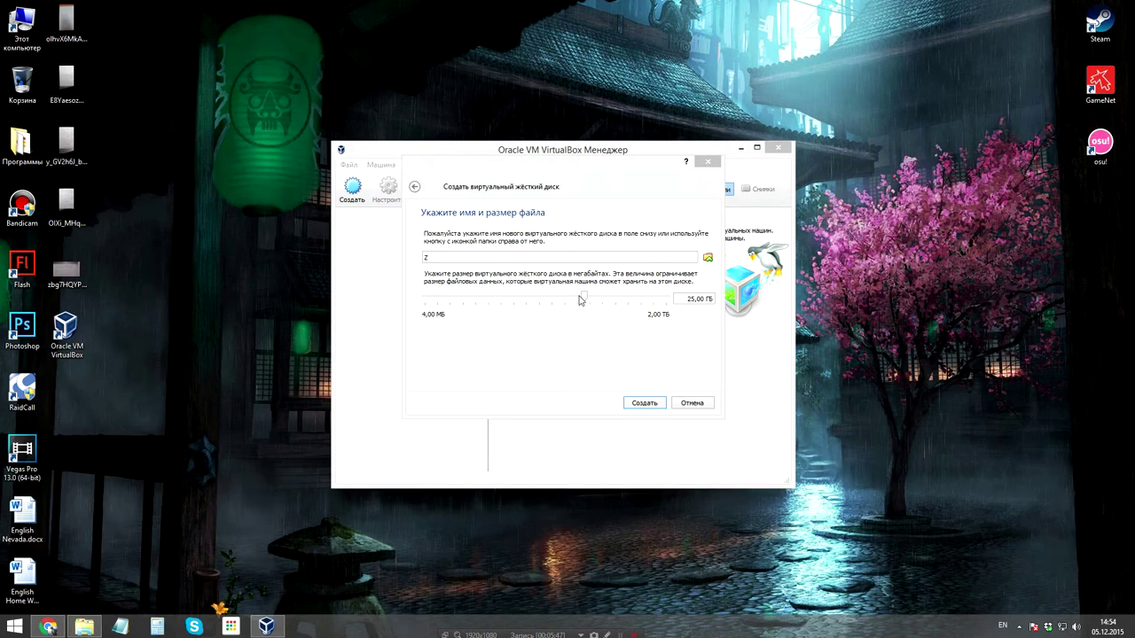
- Set the virtual hard disk's size to 32,00 ГБ and create the disk with its virtual machine
drag(584, 298, 592, 296)
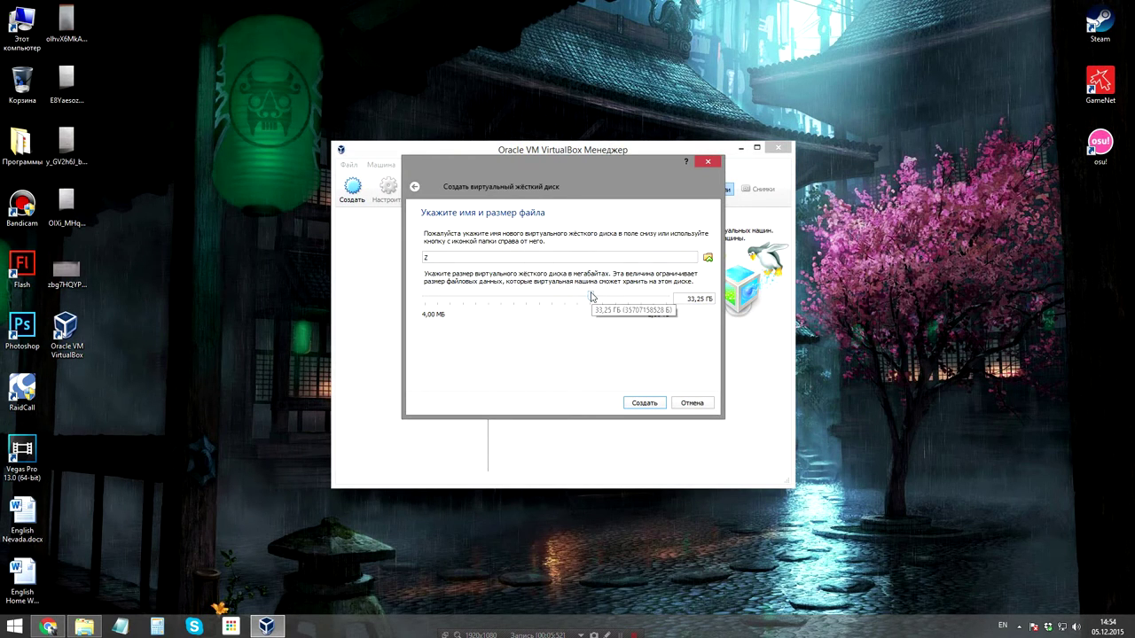
click(692, 299)
double_click(699, 300)
text(00)
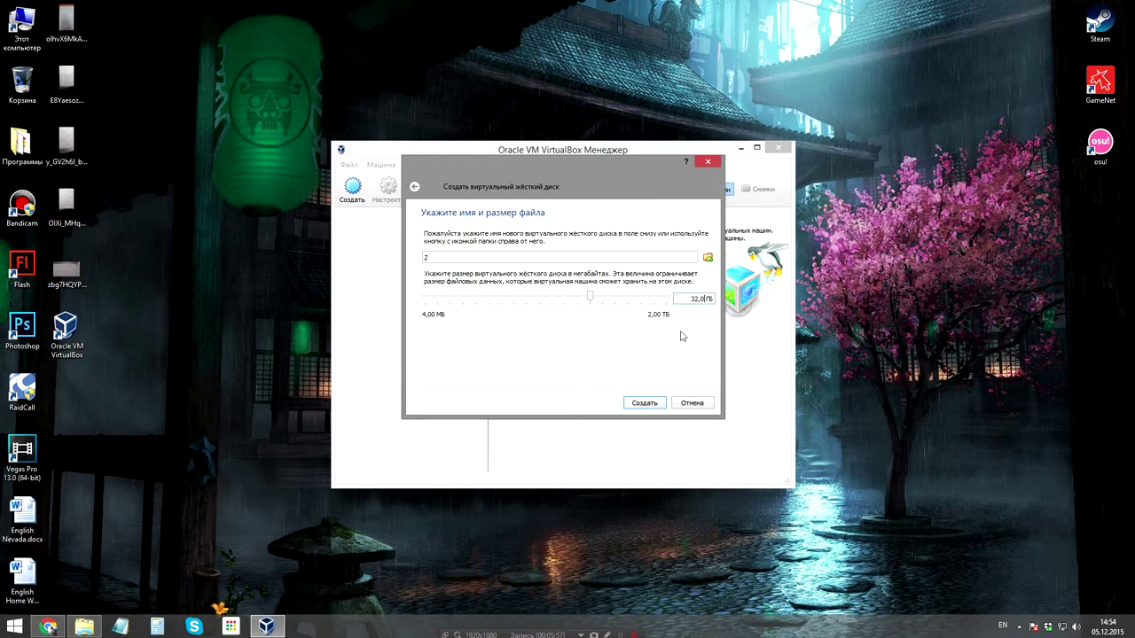
click(645, 404)
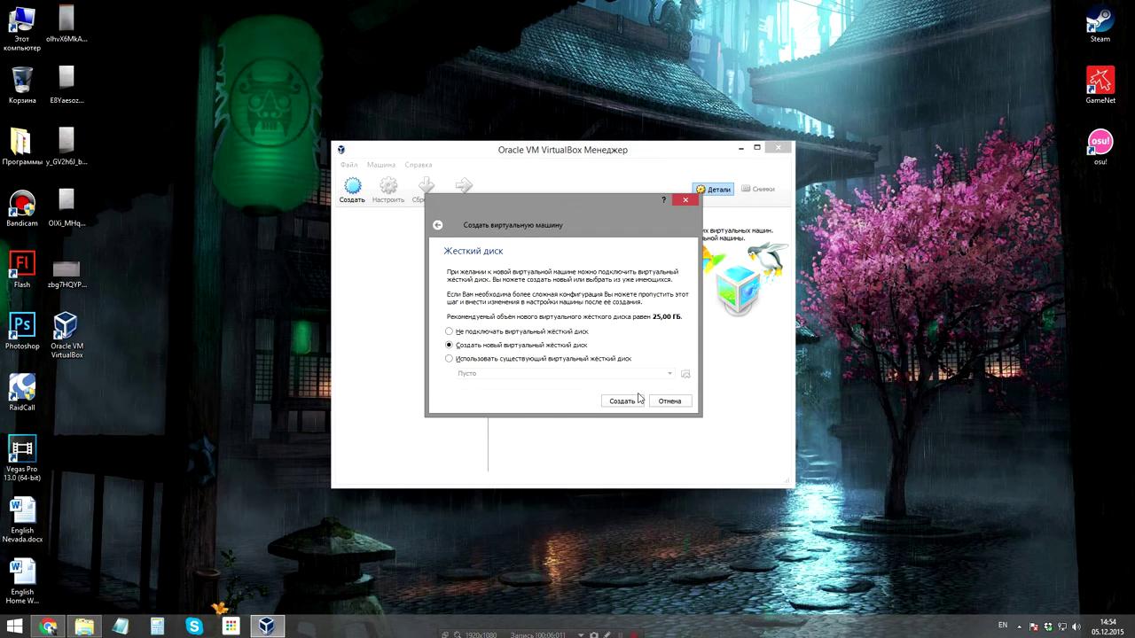
click(632, 403)
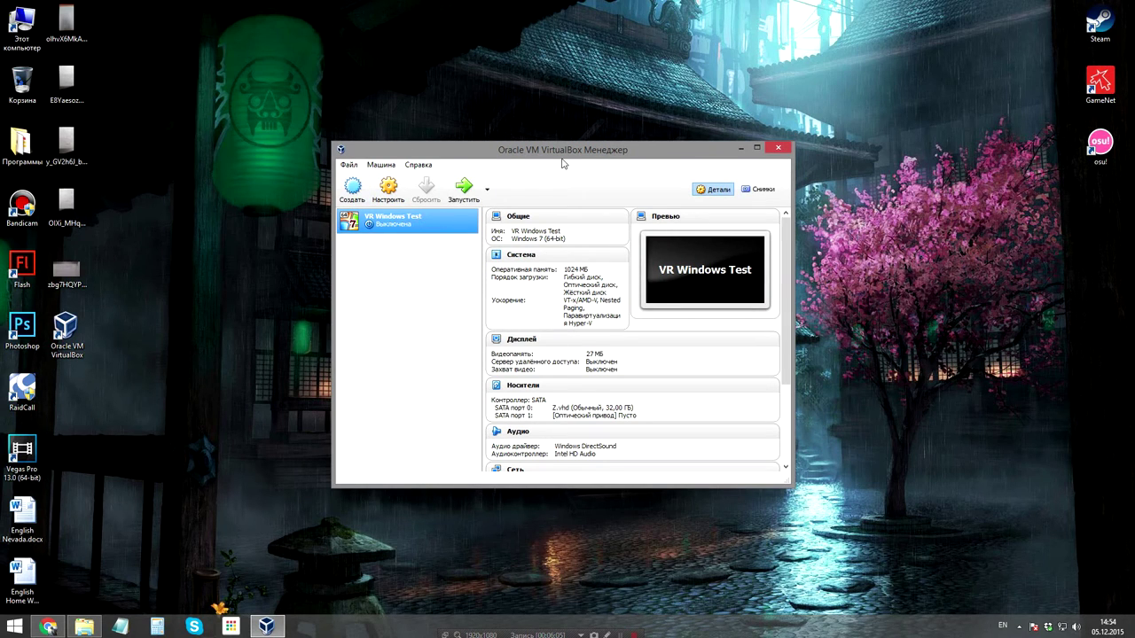
- Open the settings of the VR Windows Test machine and review its general, advanced, description and encryption options
right_click(406, 219)
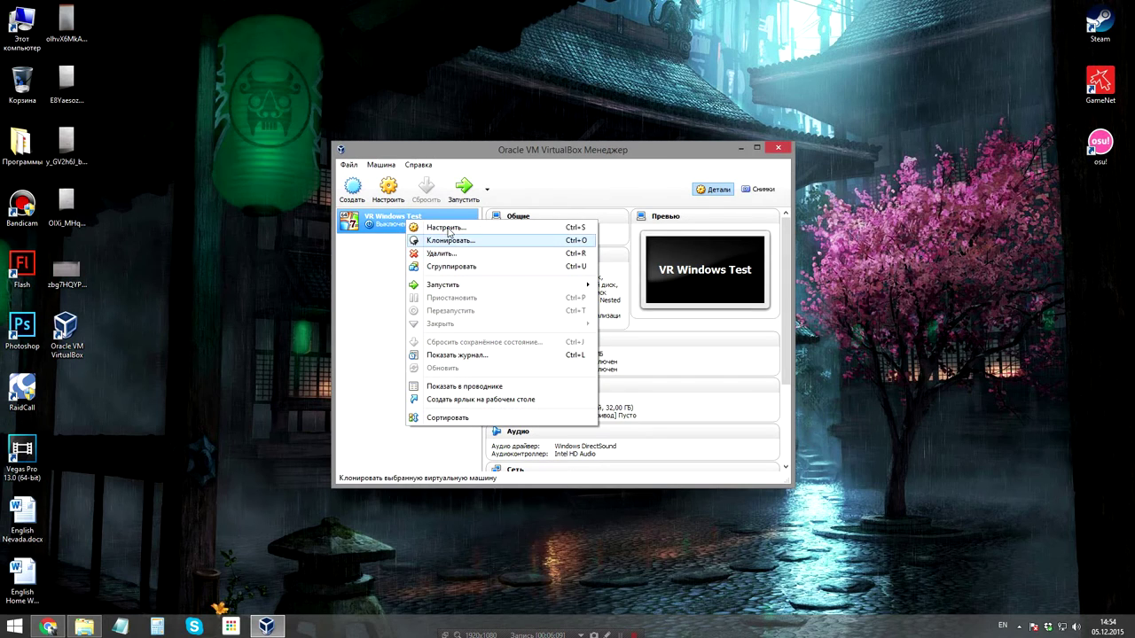
click(448, 229)
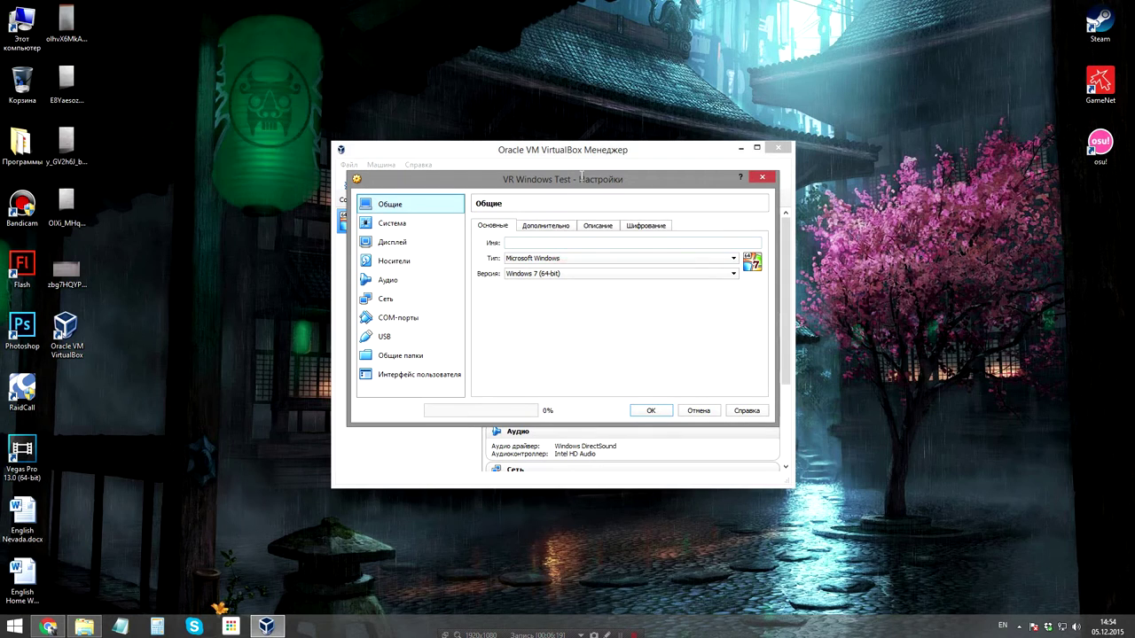
drag(584, 185, 589, 208)
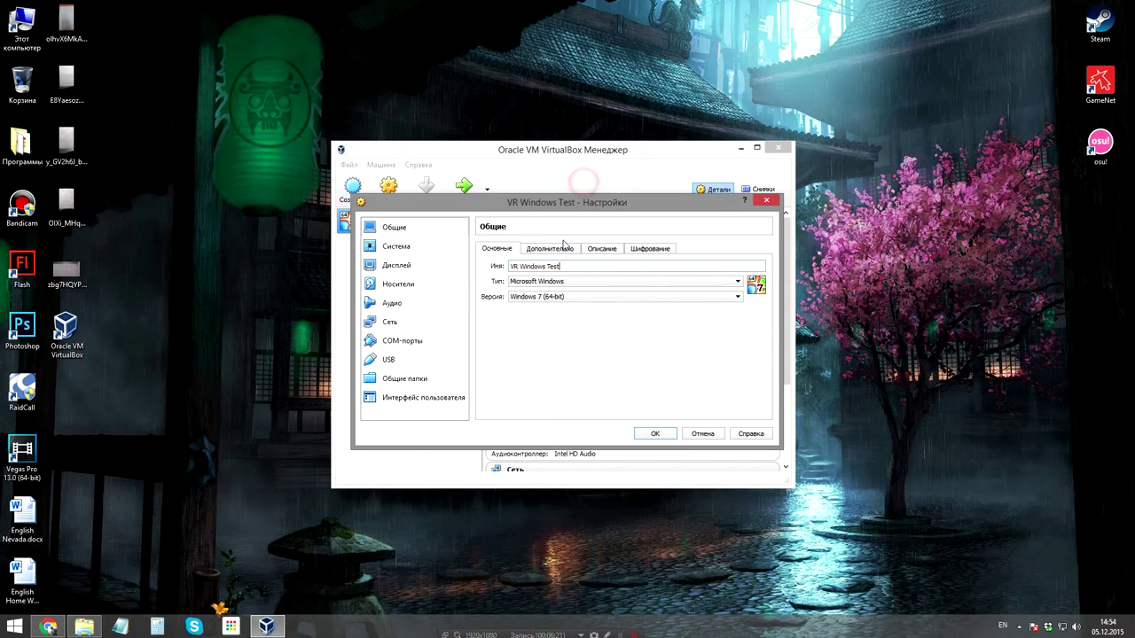
click(567, 249)
click(601, 250)
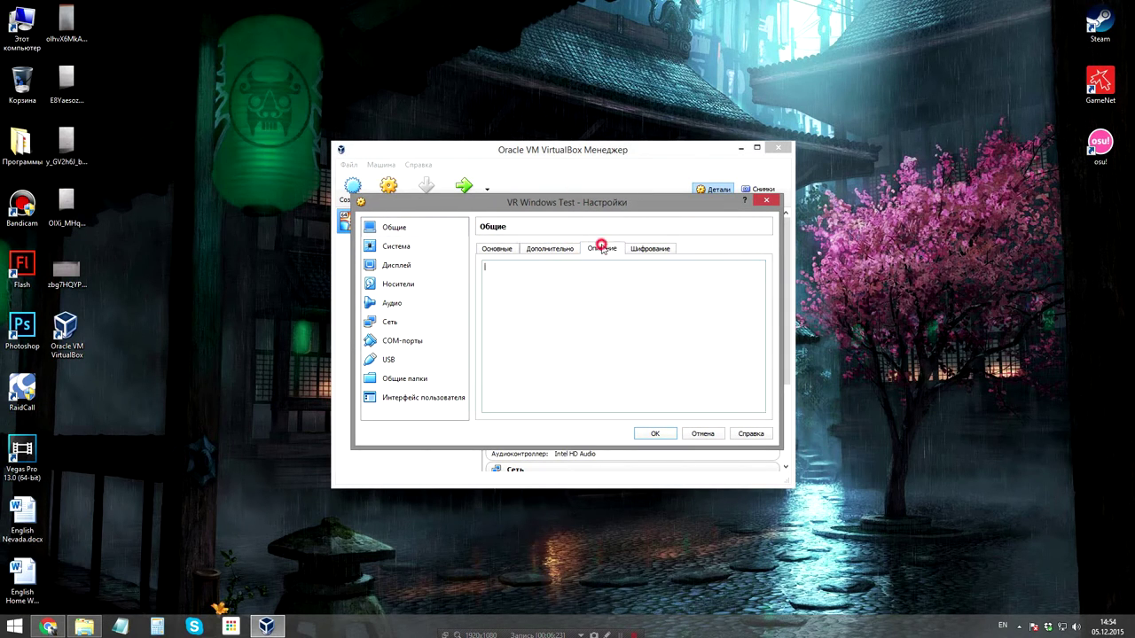
click(648, 249)
click(594, 250)
click(550, 249)
click(501, 249)
- Enable network (Сеть) in the boot order, keep USB планшет as the pointing device, and check the processor and acceleration settings
click(413, 250)
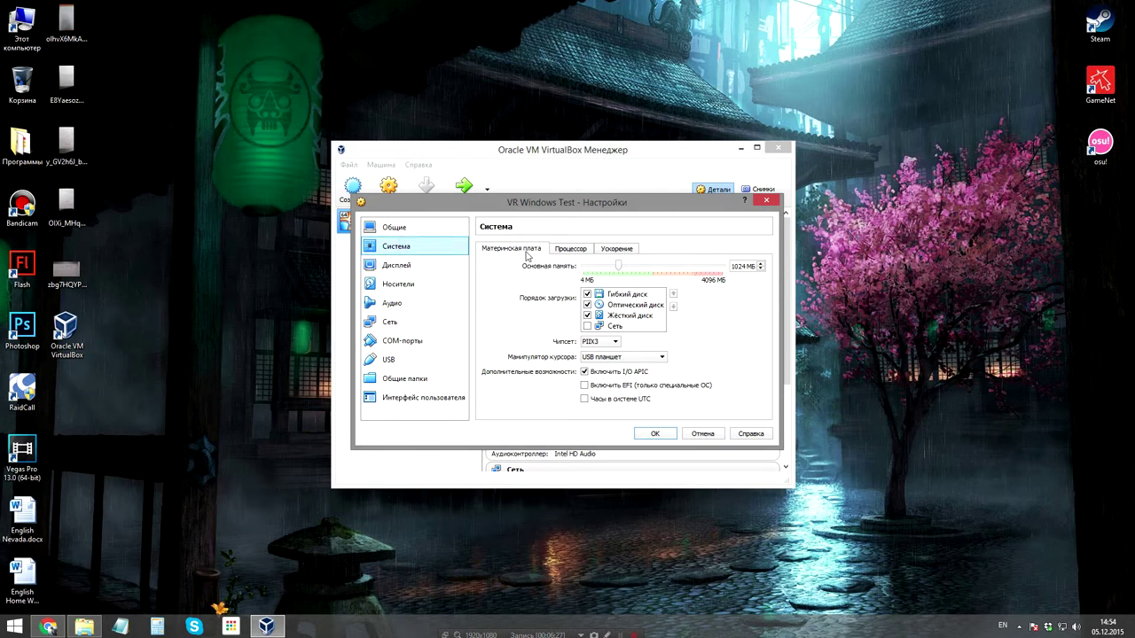
click(587, 327)
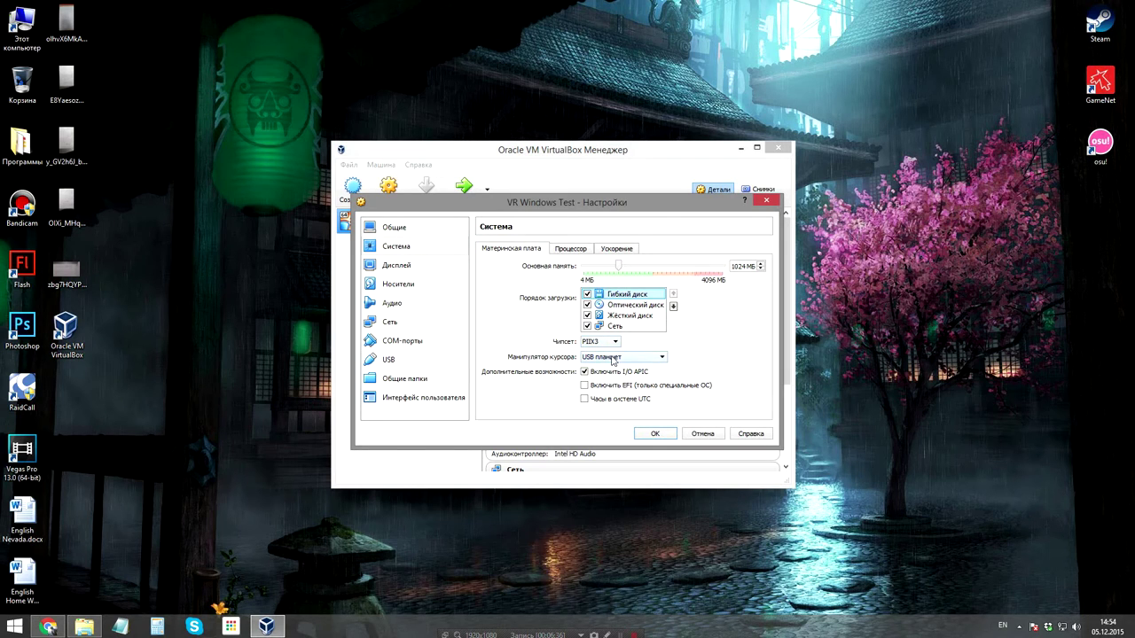
click(612, 359)
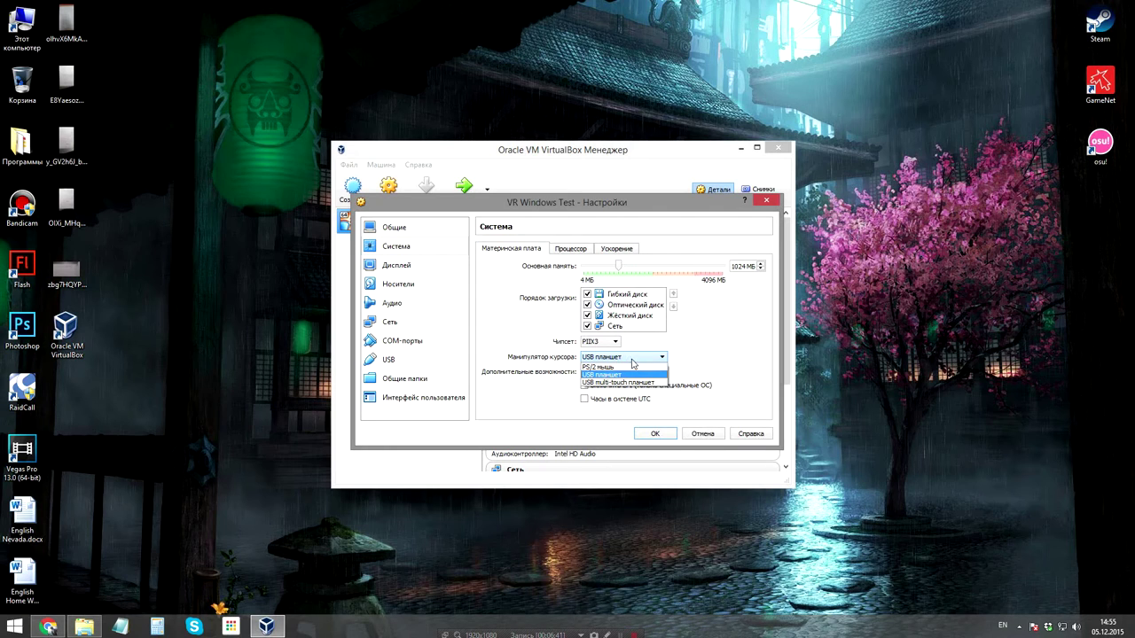
click(625, 374)
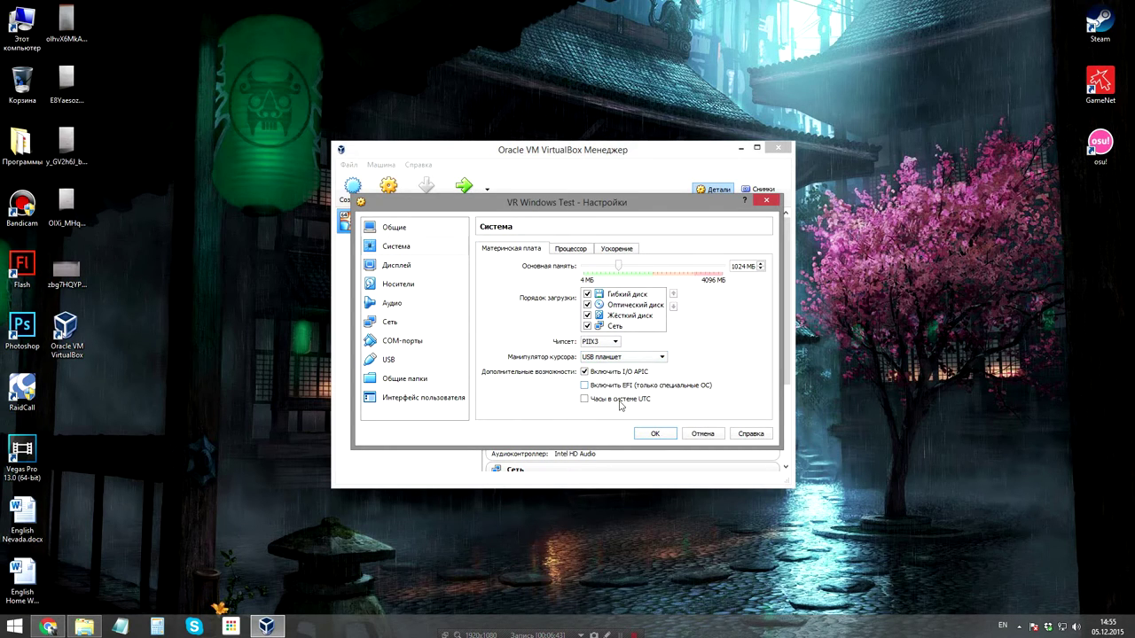
click(570, 250)
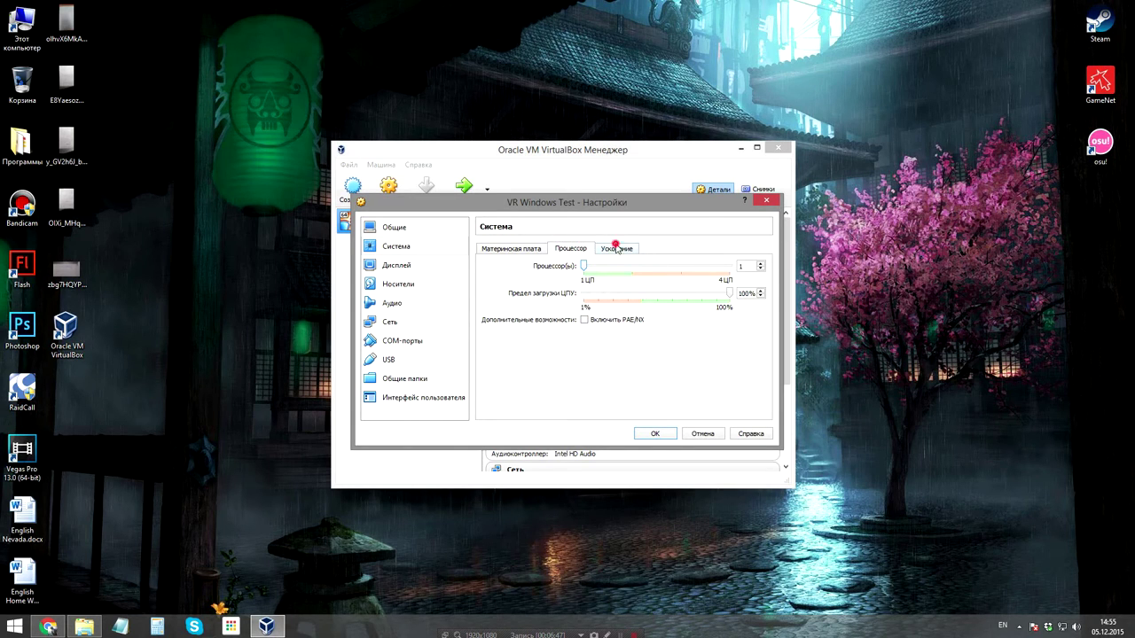
click(616, 248)
- Set the video memory to 128 МБ with 3D and 2D video acceleration enabled, and check the remote access and video capture options
click(432, 264)
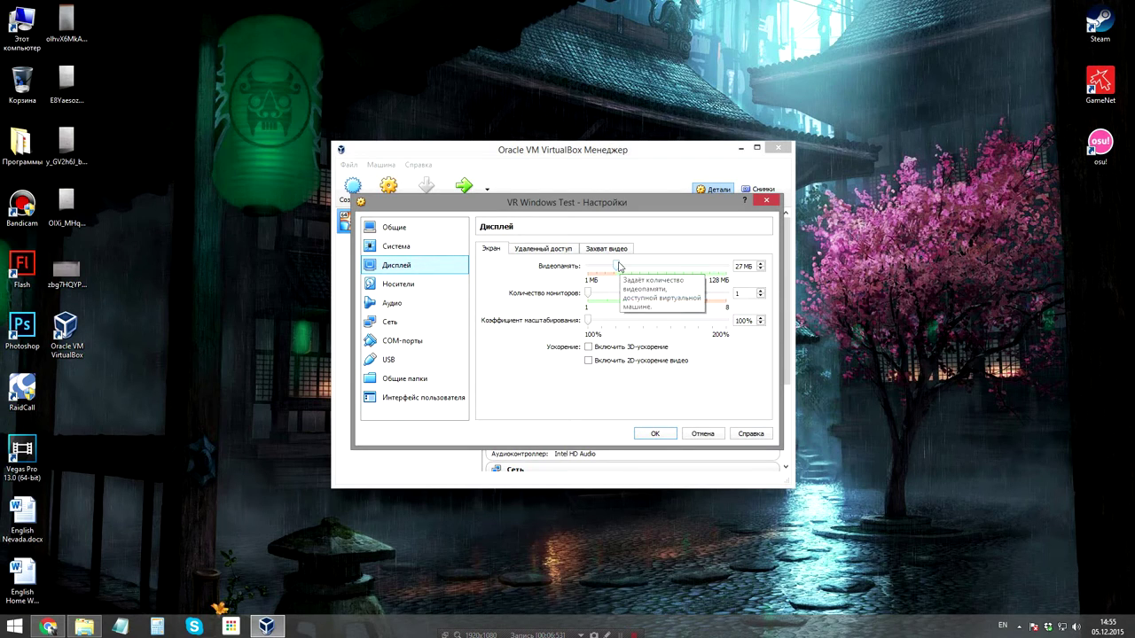
drag(618, 266, 732, 273)
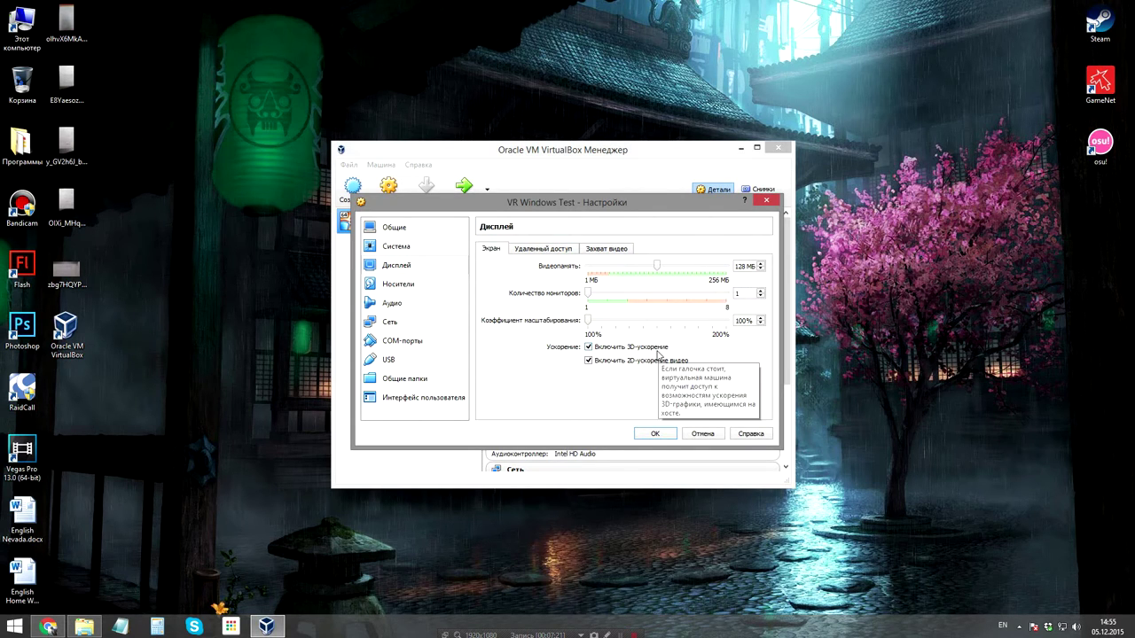
click(558, 254)
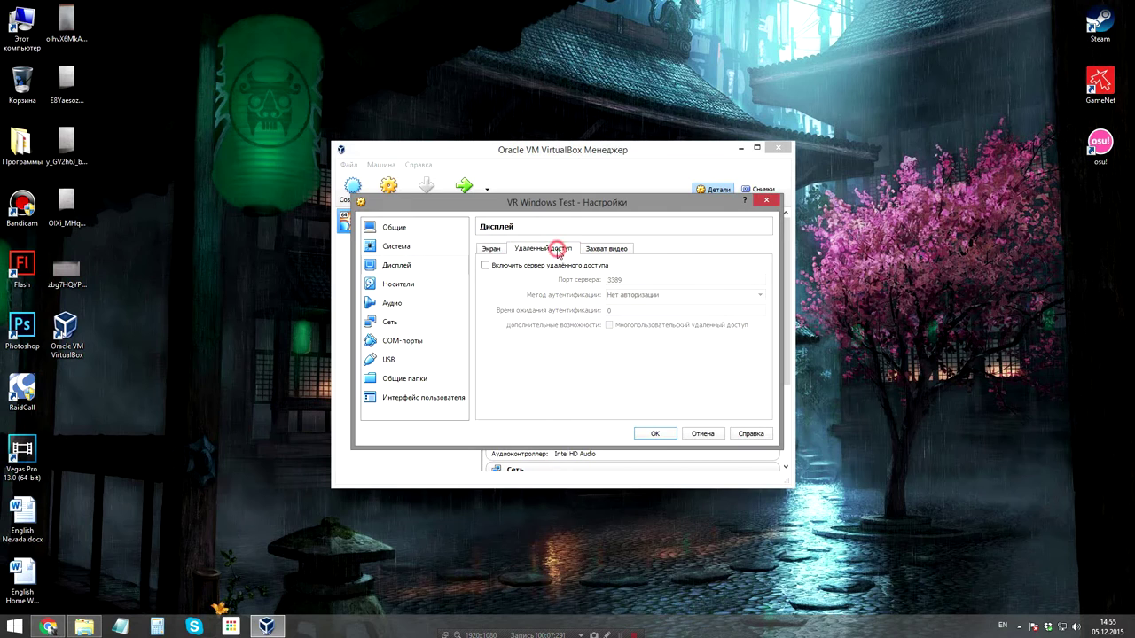
click(607, 251)
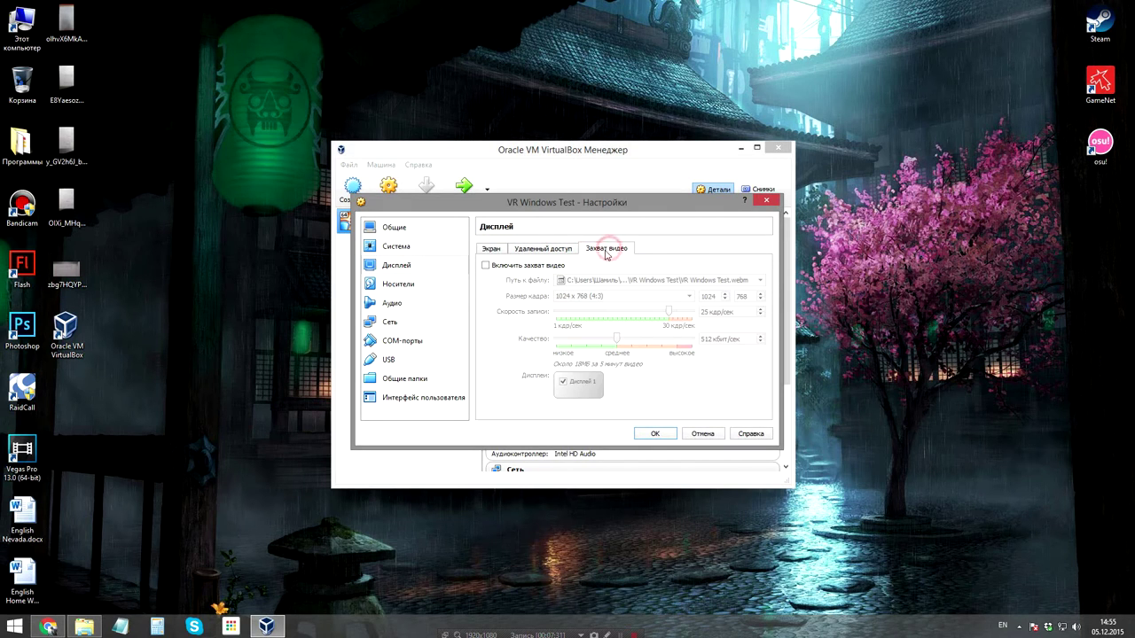
- Review the machine's storage, audio, network, COM port and USB settings, including the available audio controllers and drivers
click(419, 287)
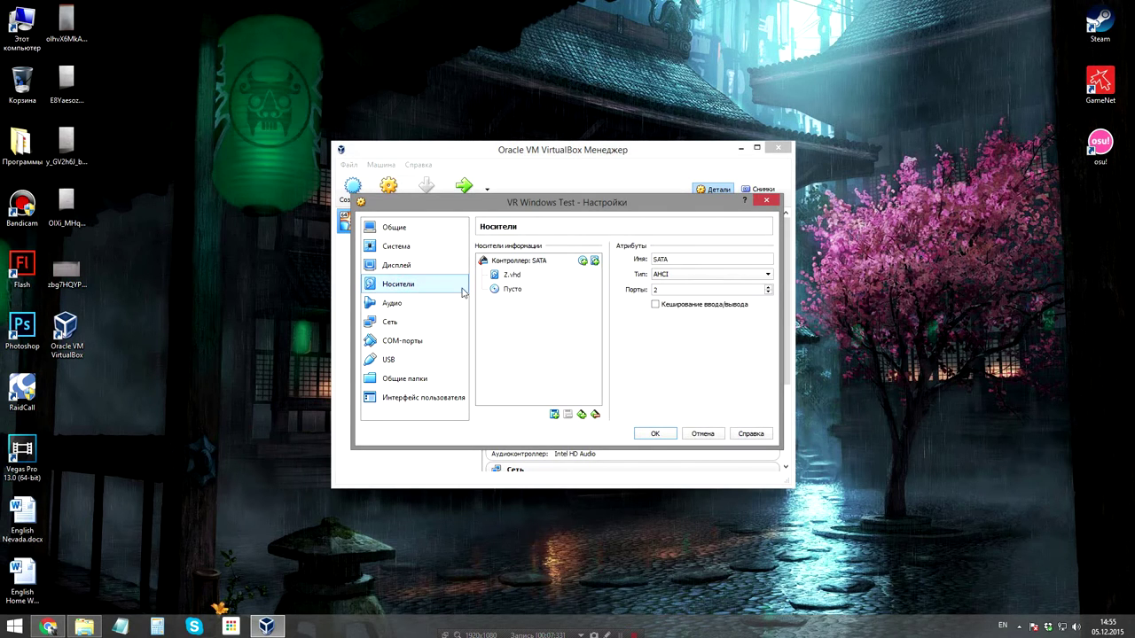
click(432, 306)
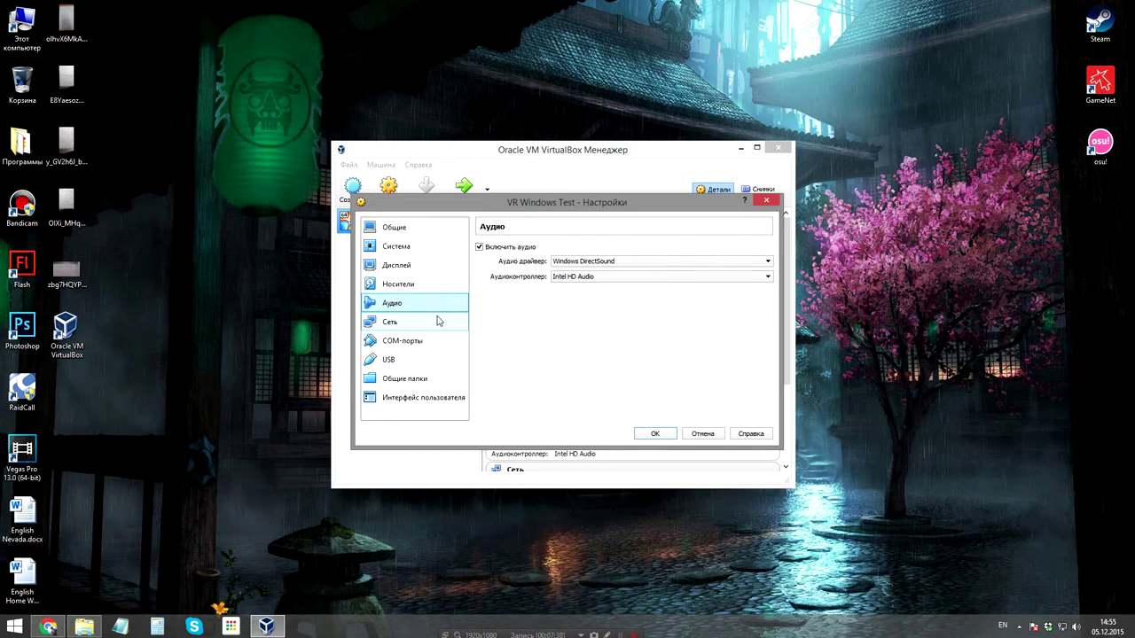
click(663, 278)
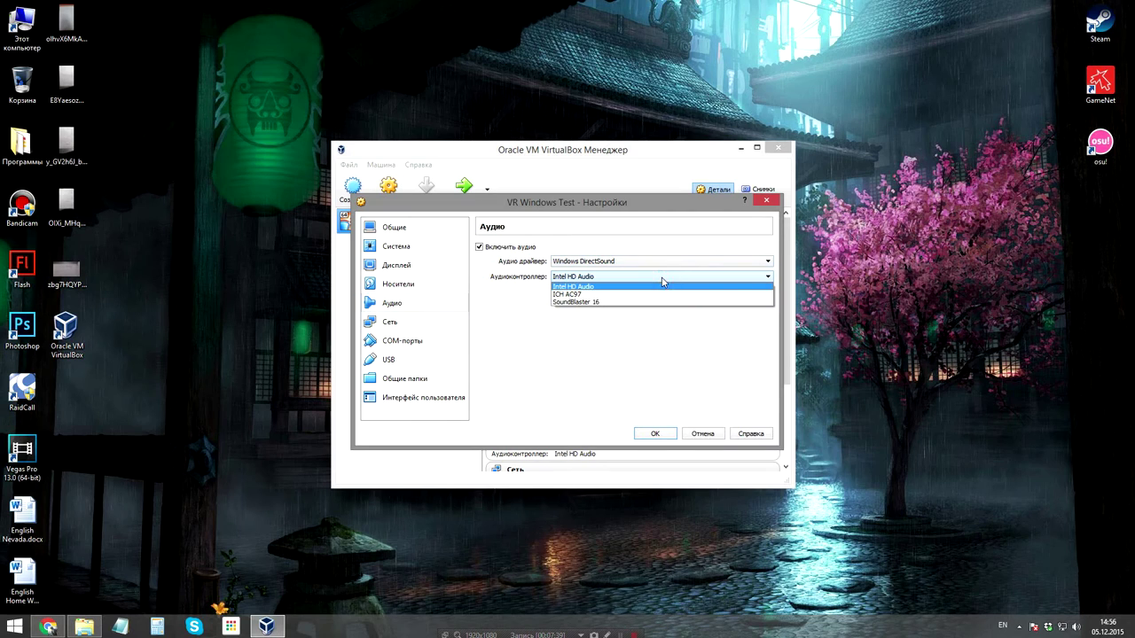
click(644, 266)
click(641, 263)
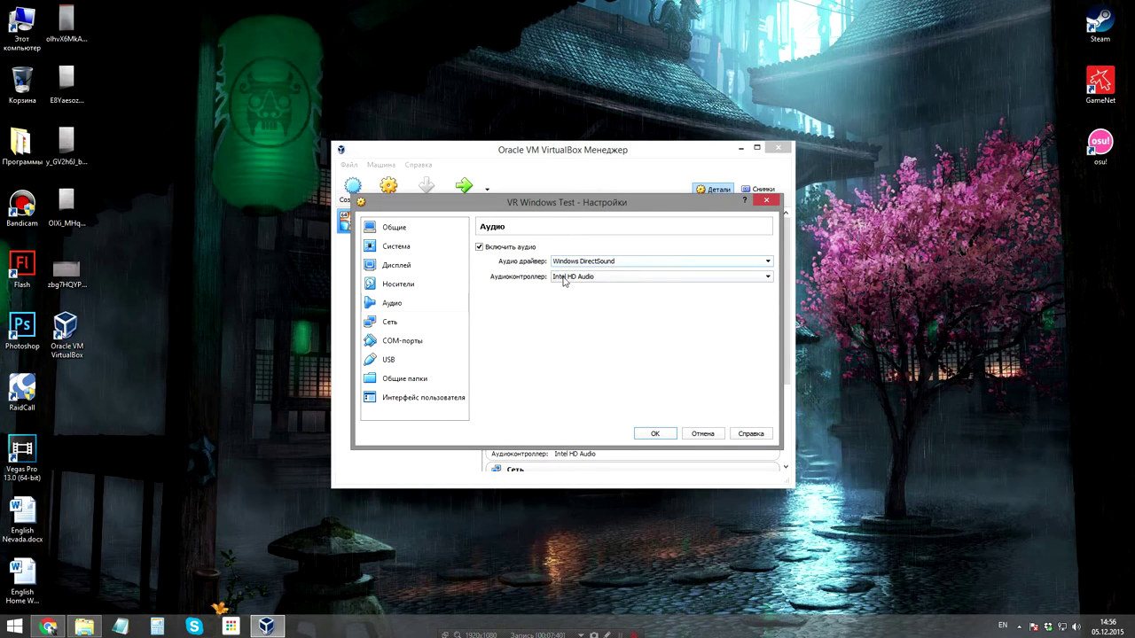
click(406, 322)
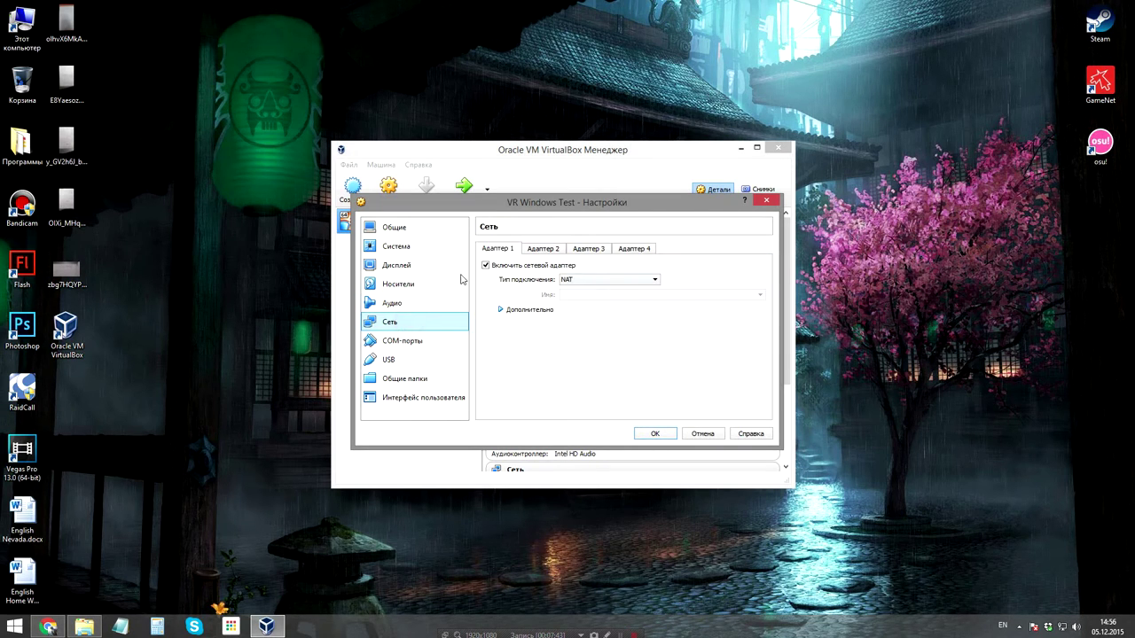
click(437, 341)
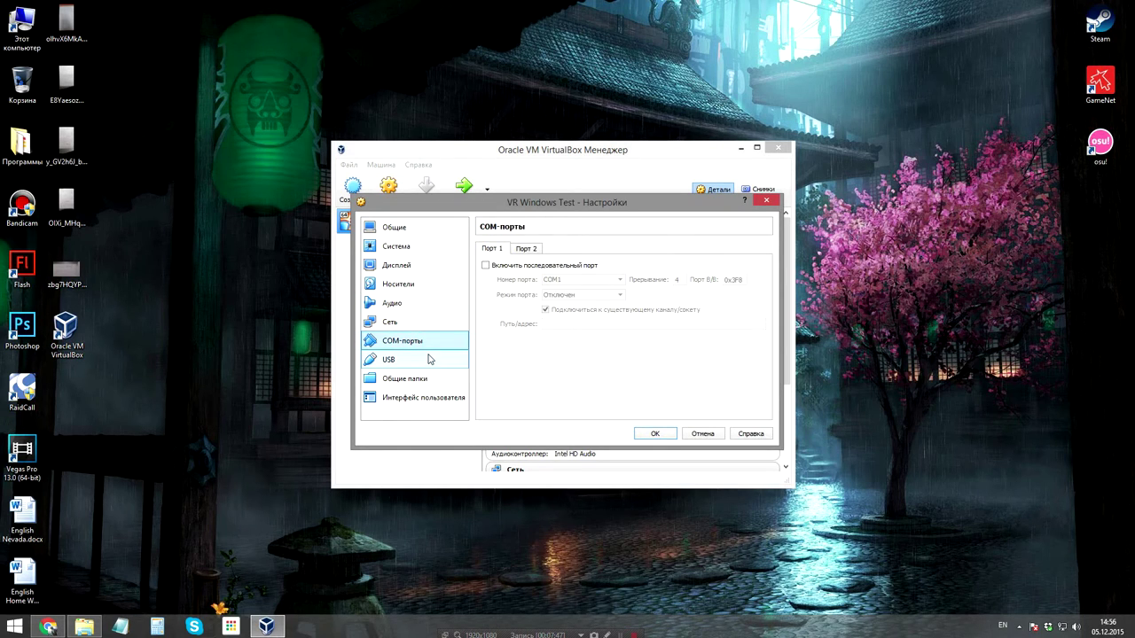
click(429, 358)
- Bring up the machine's shared folders settings, and copy the path of local disk D: from the file explorer
click(431, 379)
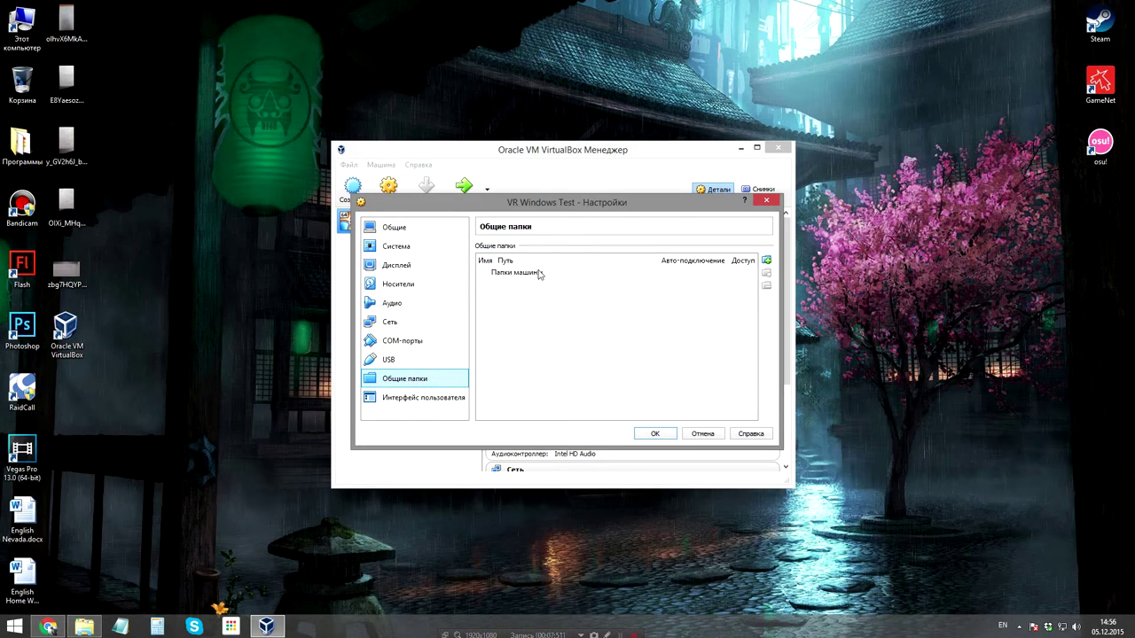
double_click(33, 24)
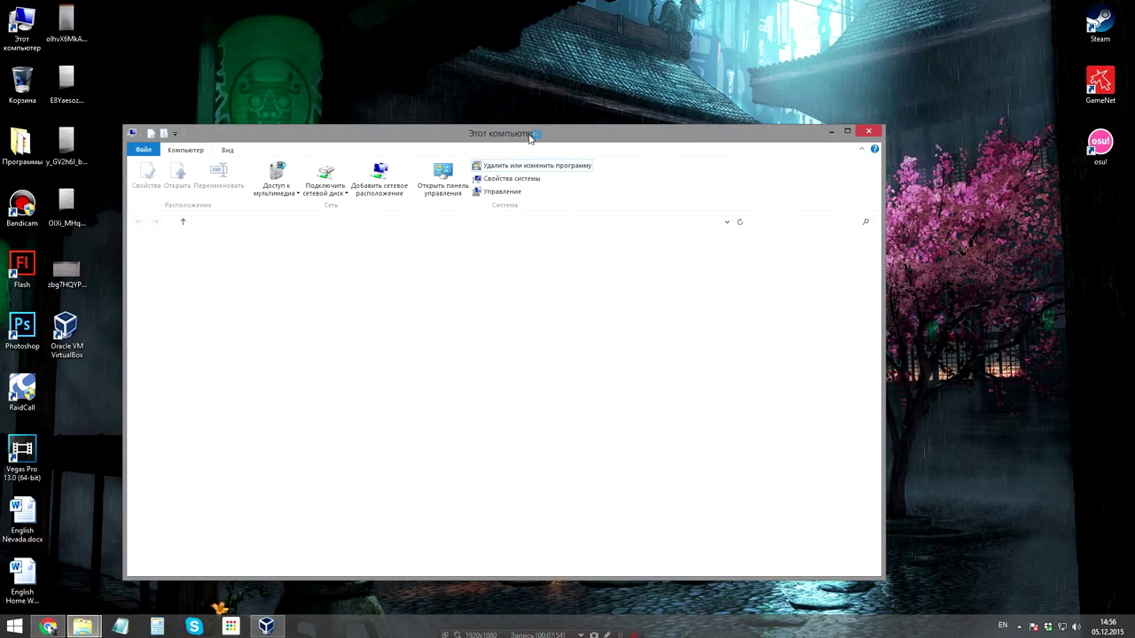
drag(651, 126, 1102, 120)
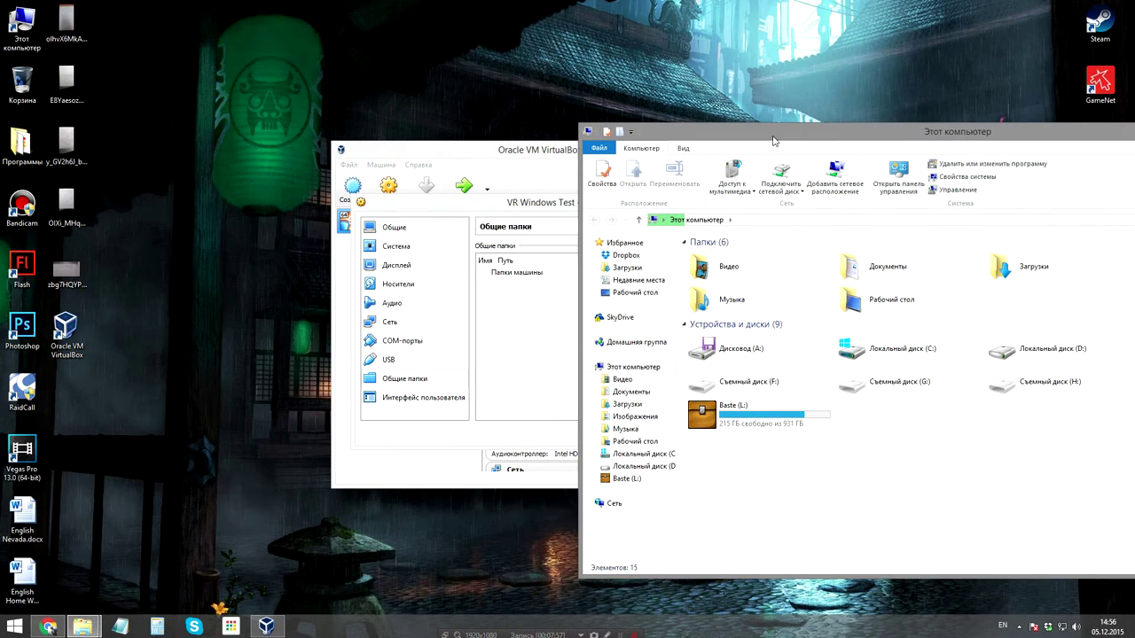
drag(772, 122, 813, 118)
click(1055, 334)
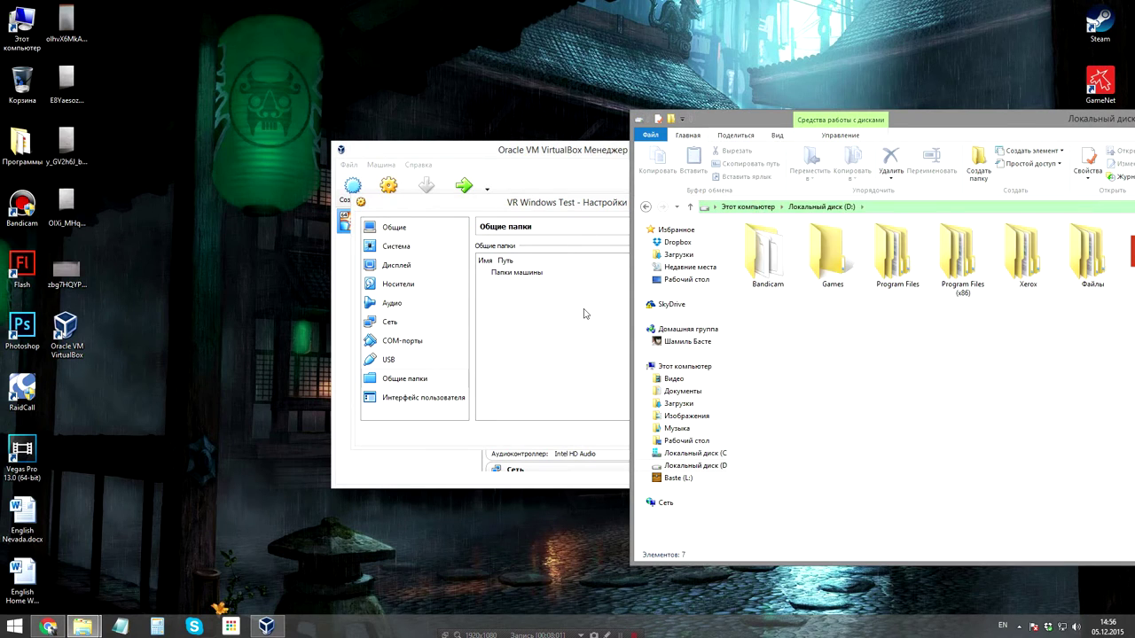
click(887, 207)
key(ctrl+c)
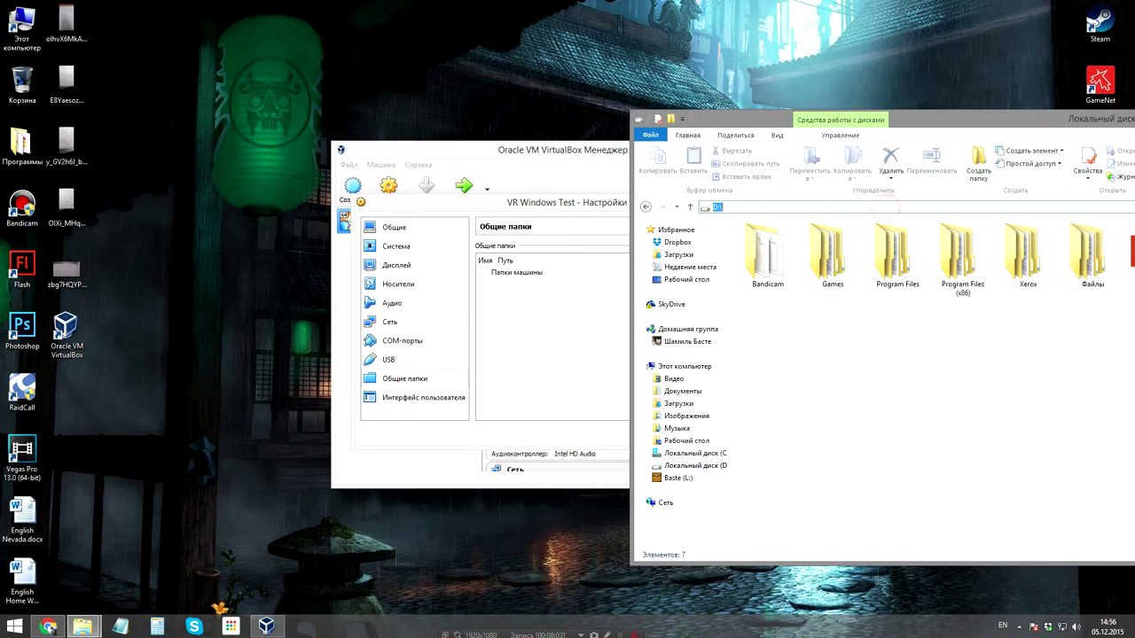
- Add D:\ as a shared folder with auto-mount enabled, and save the machine settings after viewing the user interface options
click(570, 314)
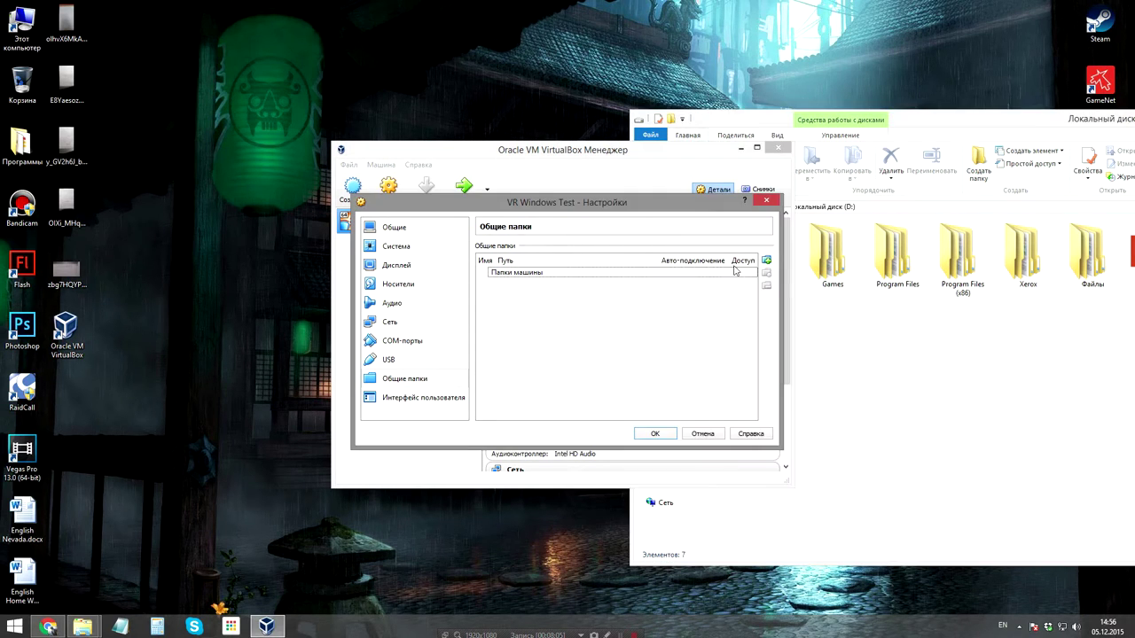
click(767, 261)
key(ctrl+v)
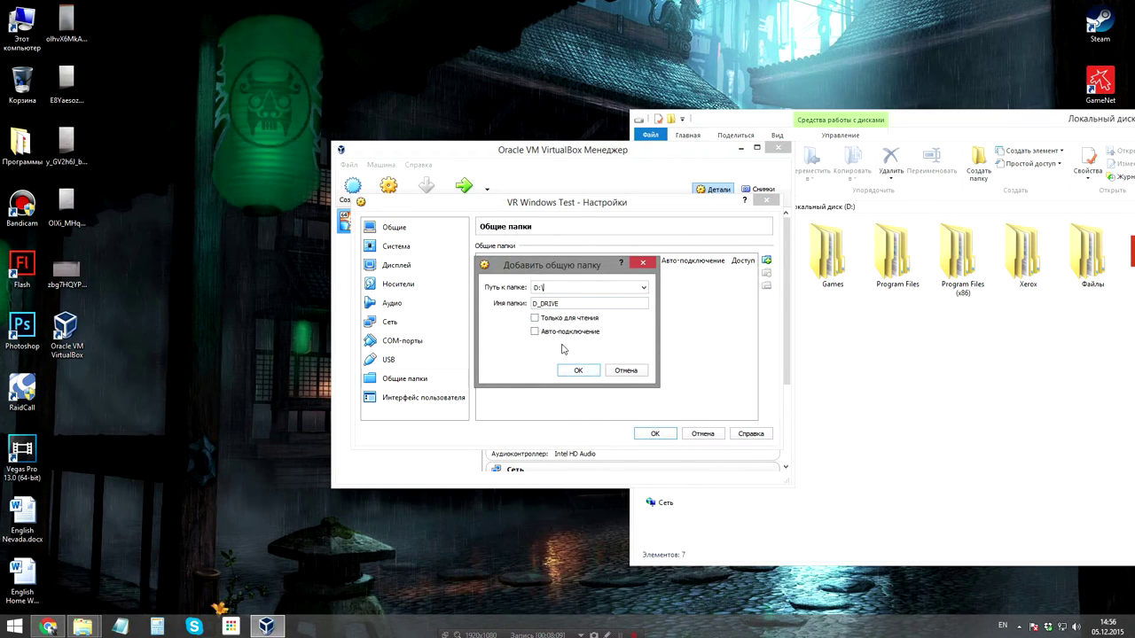
click(560, 333)
click(577, 369)
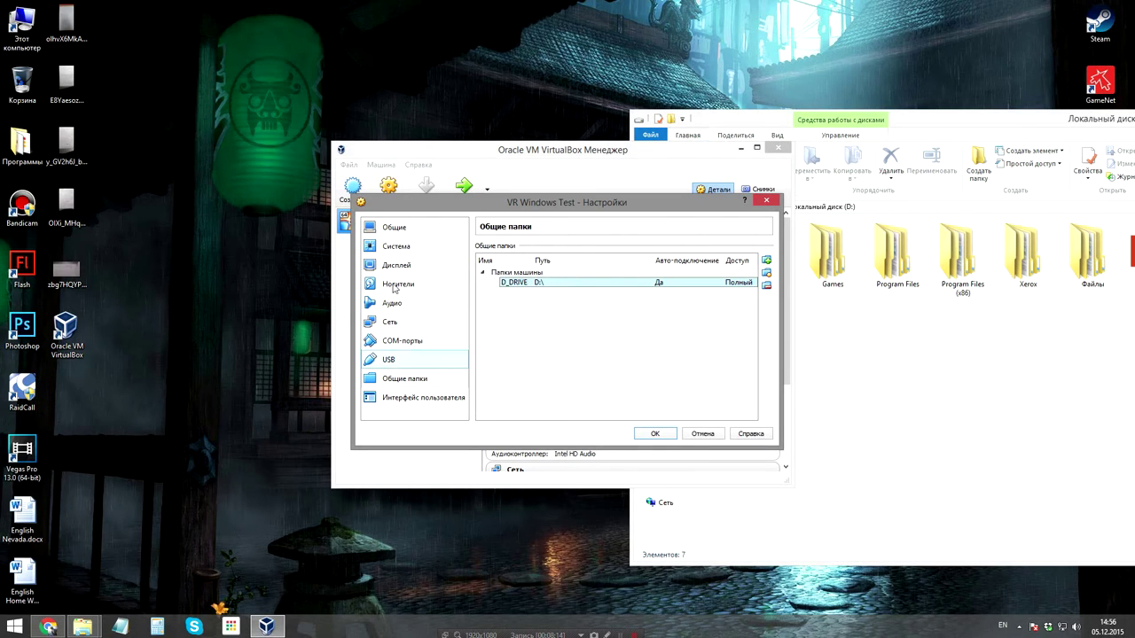
click(452, 399)
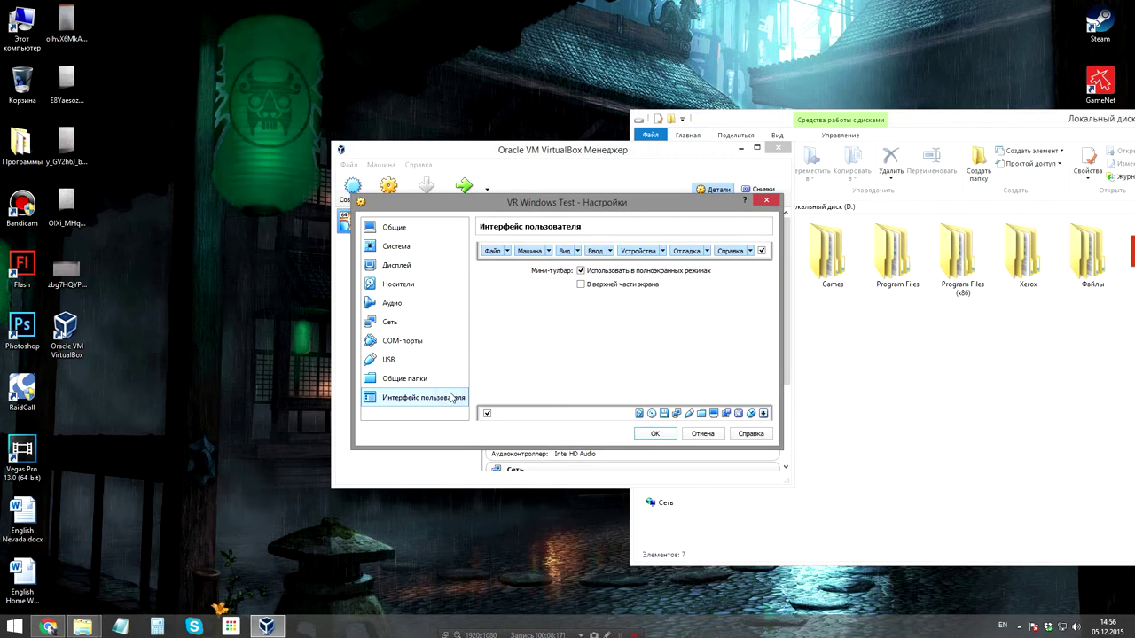
click(667, 435)
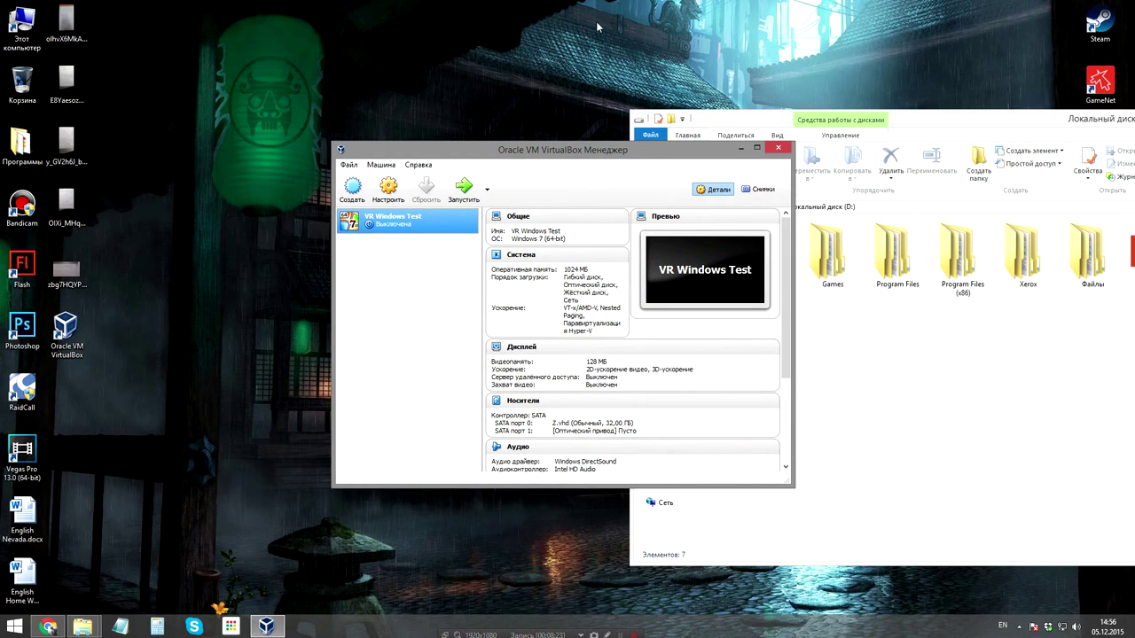
- Start the VR Windows Test virtual machine and put away the file explorer window of disk D:
click(472, 193)
click(1043, 130)
drag(1042, 129, 913, 126)
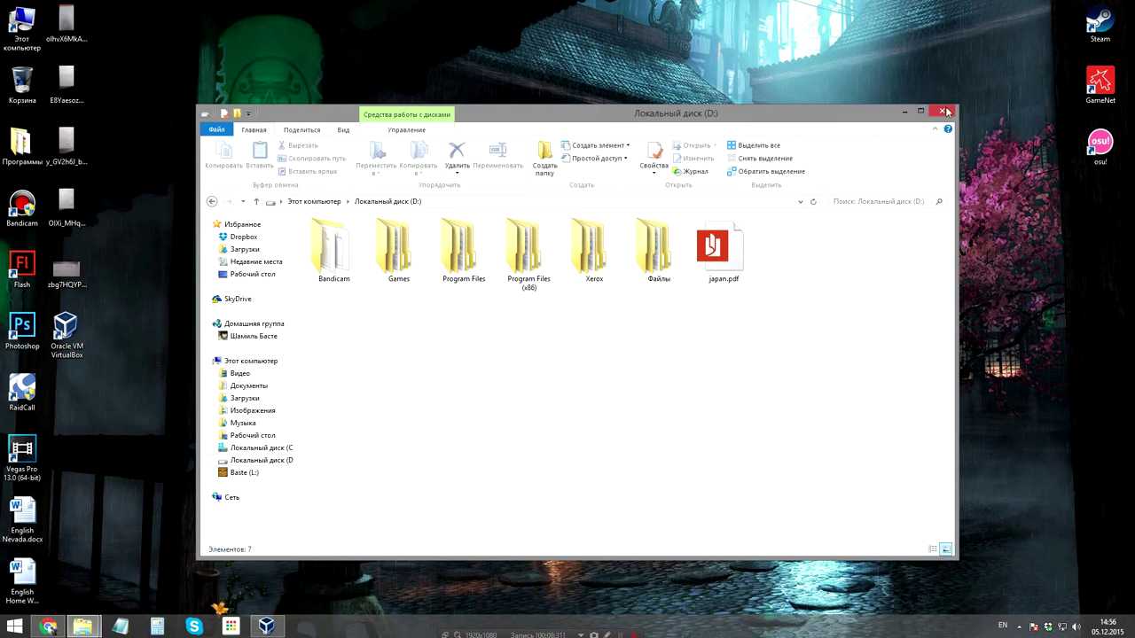
click(903, 112)
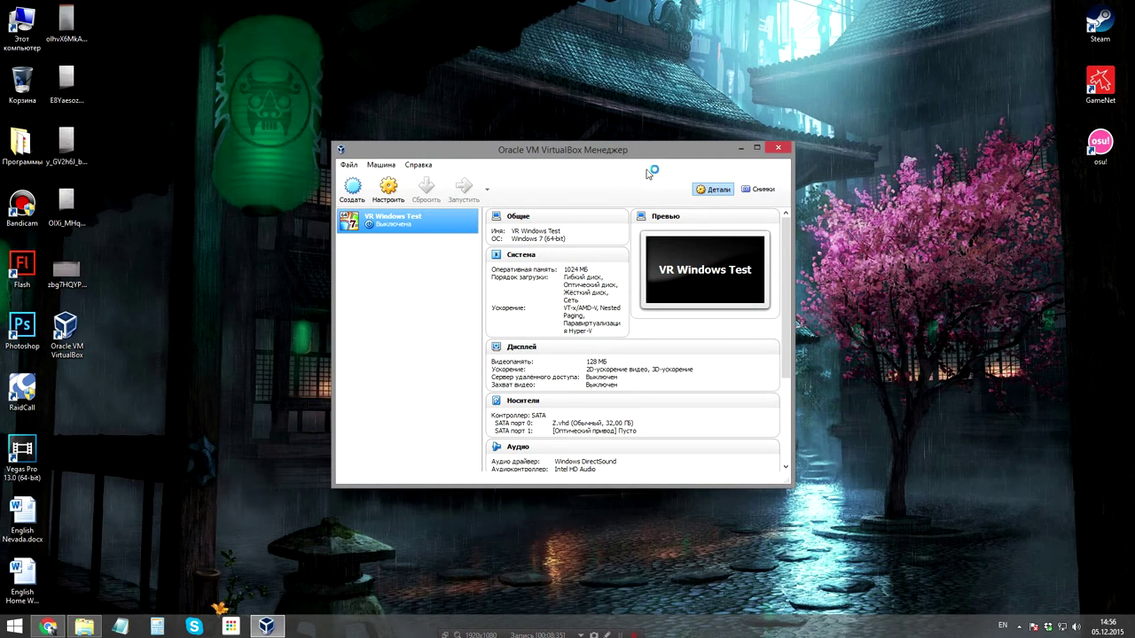
drag(784, 234, 772, 206)
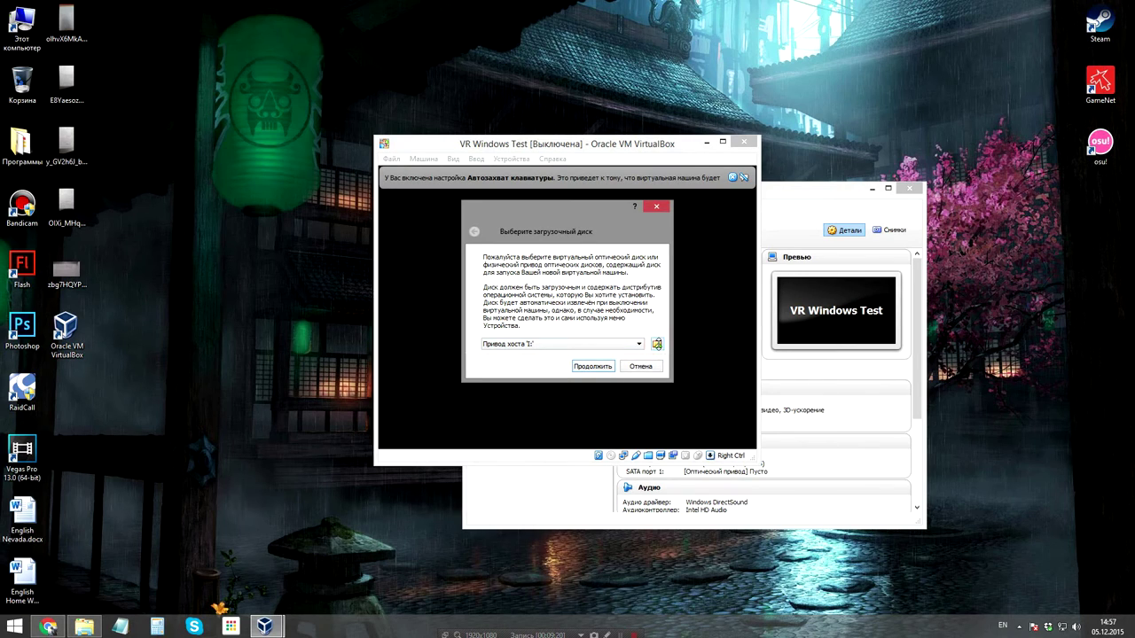
- Choose Windows 7 SP1 Ultimate MoN Edition x64 [2].06 +WinPE+WPI.iso from the Мои файлы folder on drive L: as the startup disk, and continue booting
click(656, 344)
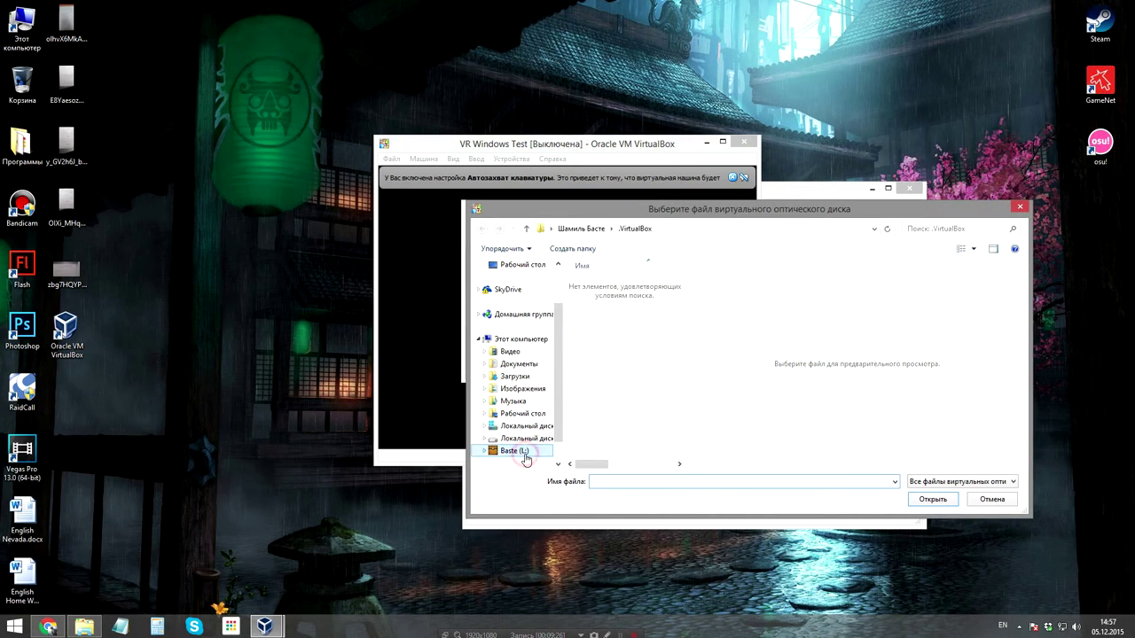
click(523, 452)
double_click(636, 367)
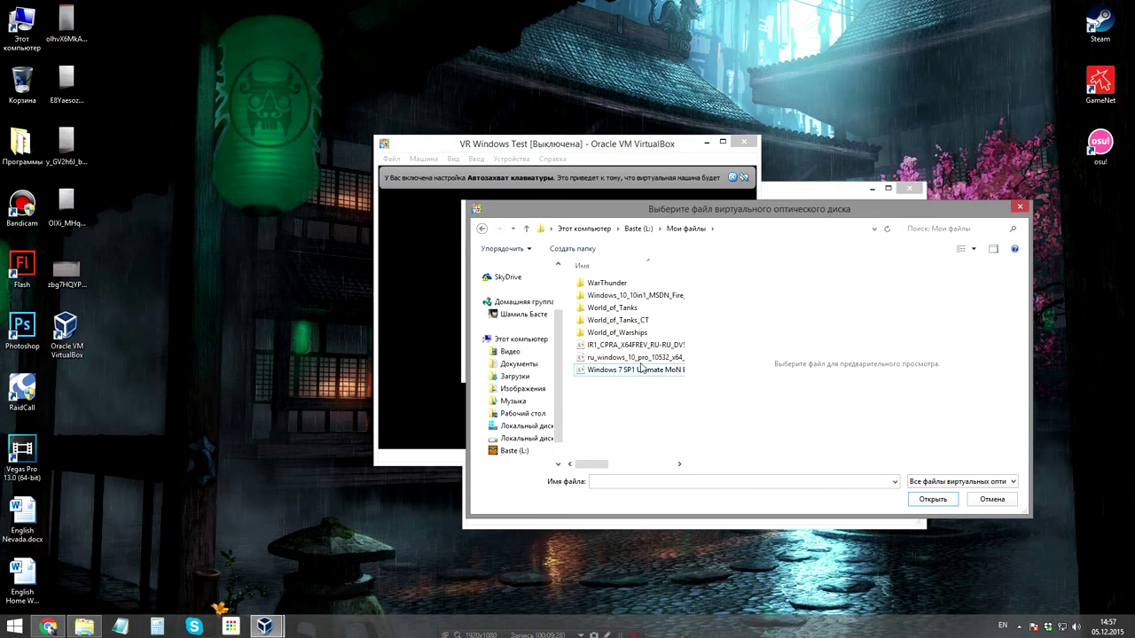
click(640, 368)
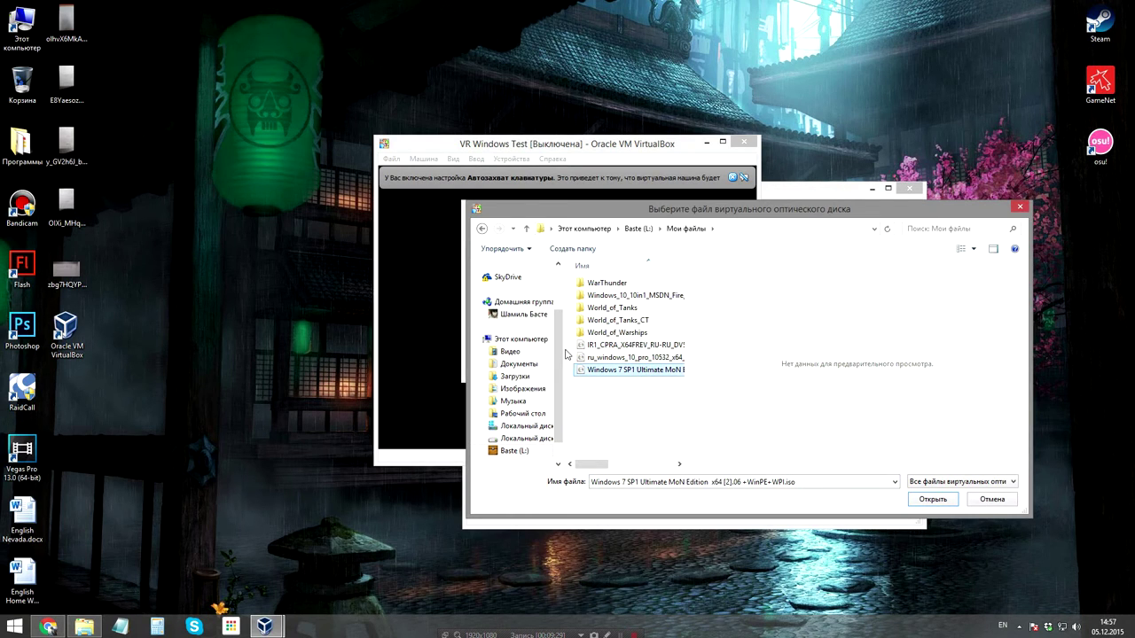
key(Return)
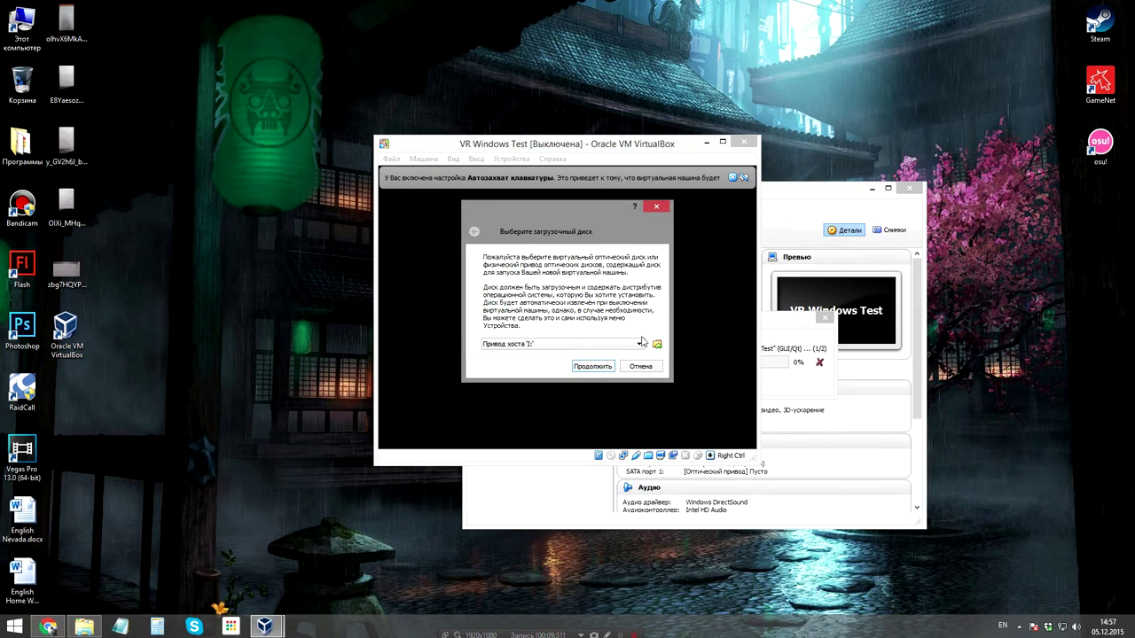
click(639, 344)
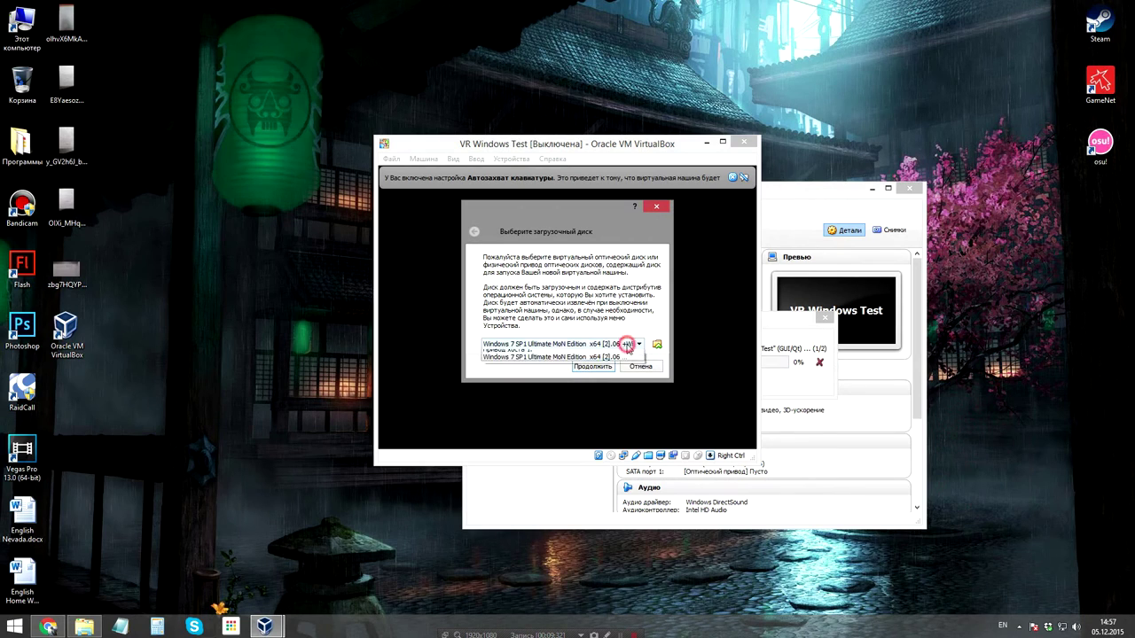
click(567, 362)
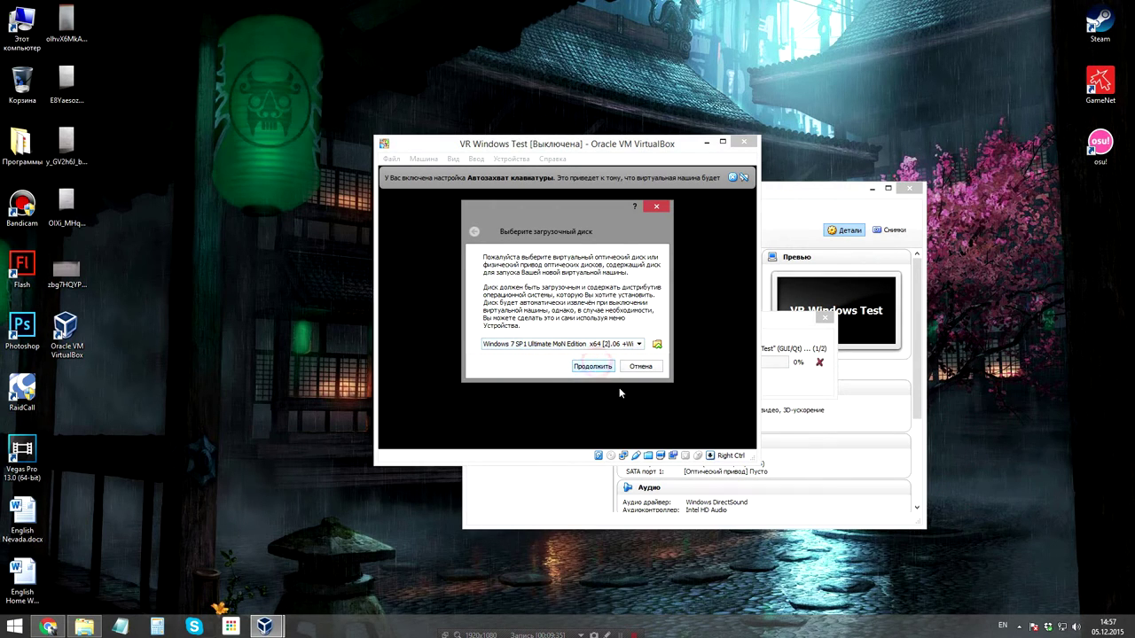
key(Return)
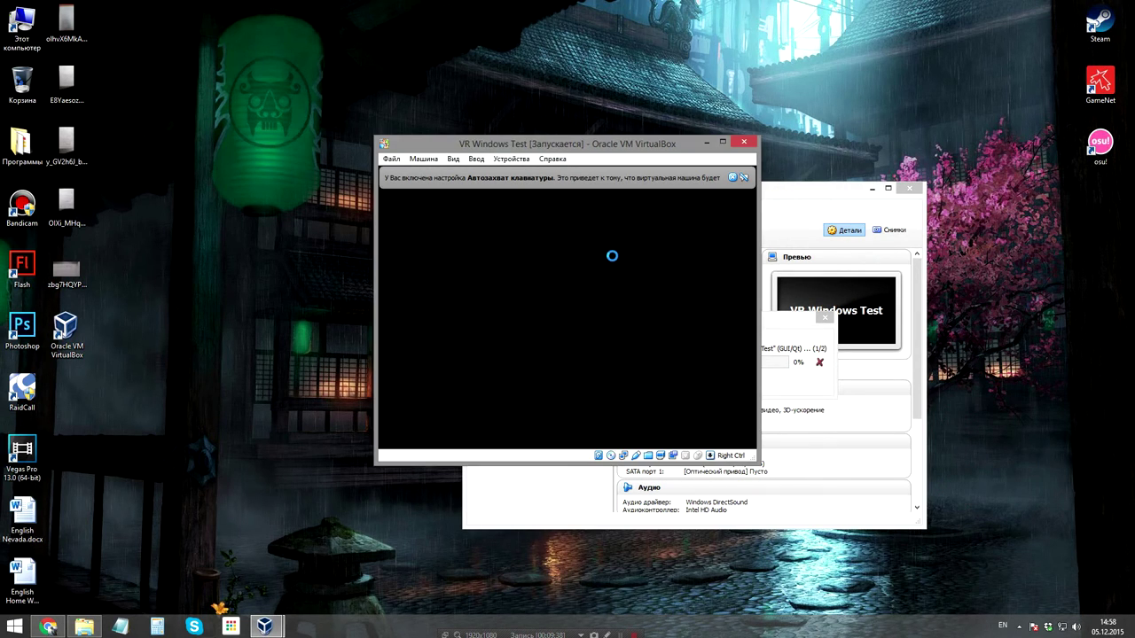
- Reposition the virtual machine window and launch the Windows 7 MoN Edition installation from the disc's live environment
drag(603, 124, 518, 64)
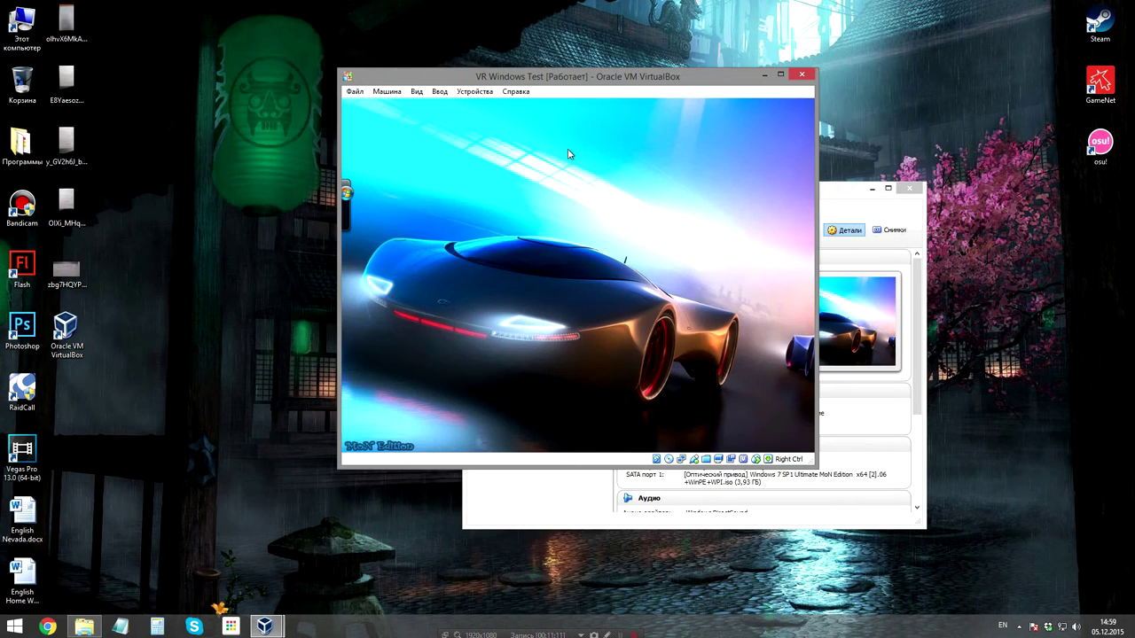
click(348, 193)
mouse_move(390, 198)
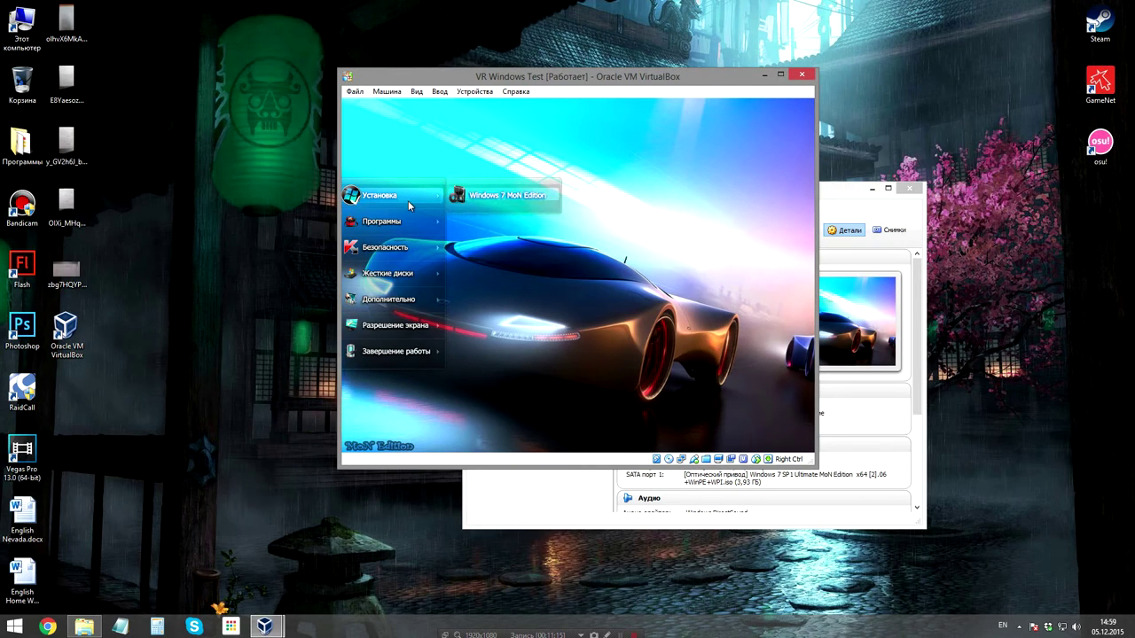
click(476, 197)
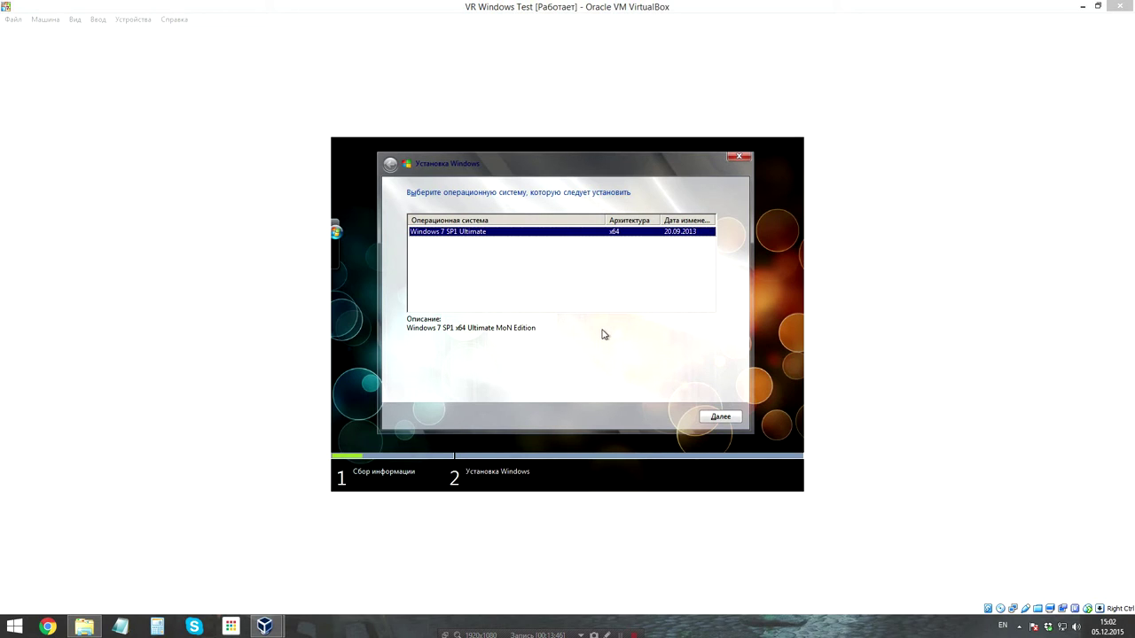
- Choose Windows 7 SP1 Ultimate x64 and install it on the unallocated space of disk 0
click(730, 426)
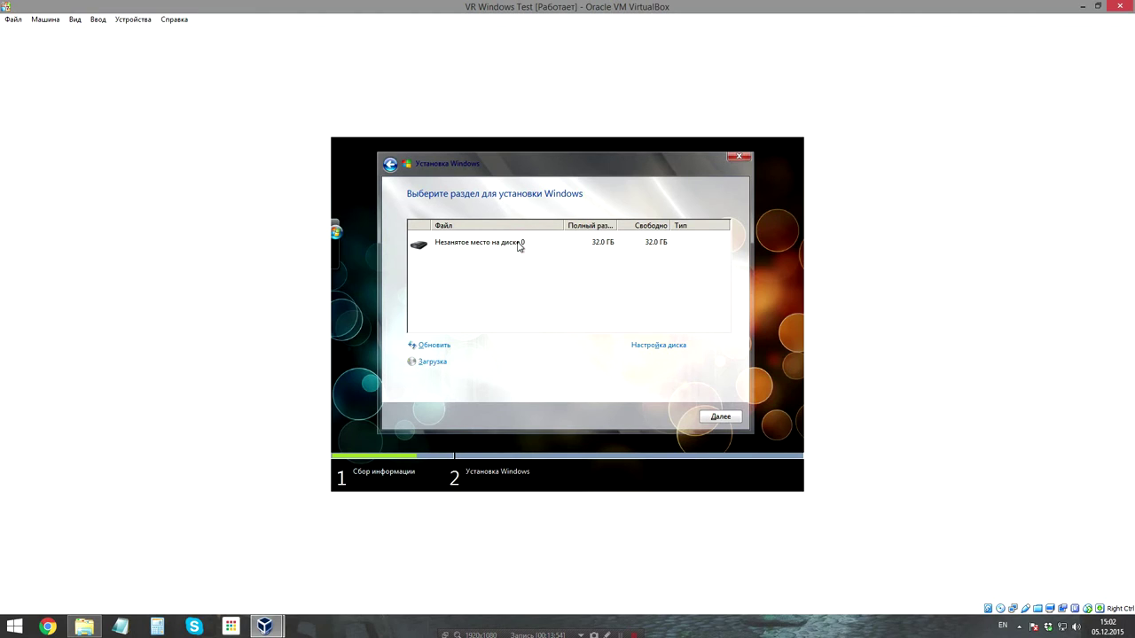
click(520, 245)
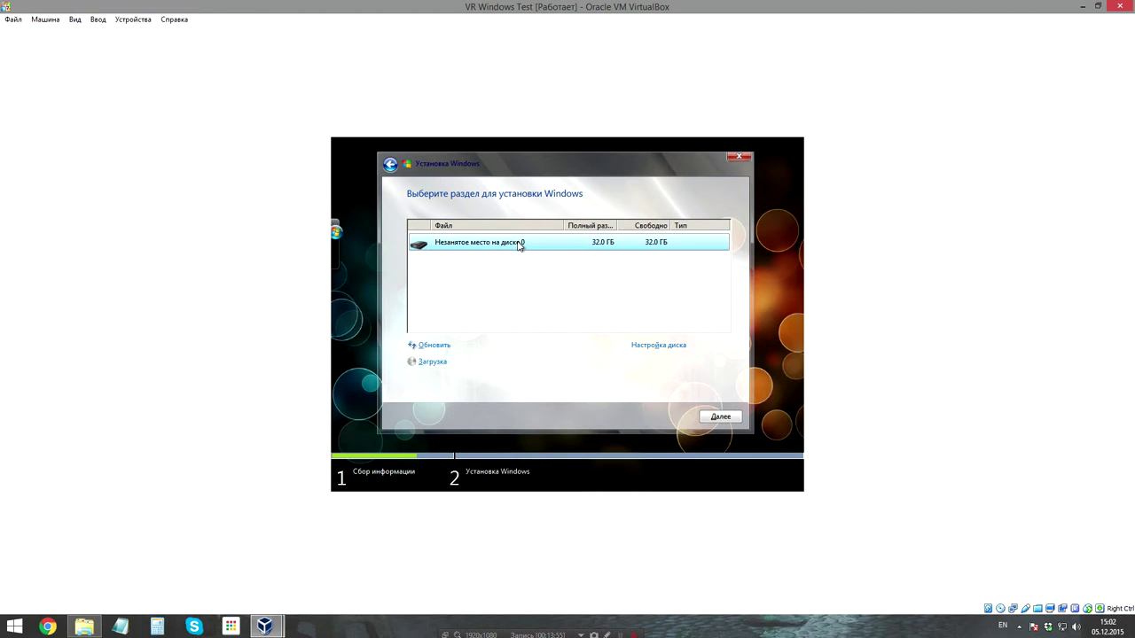
click(720, 417)
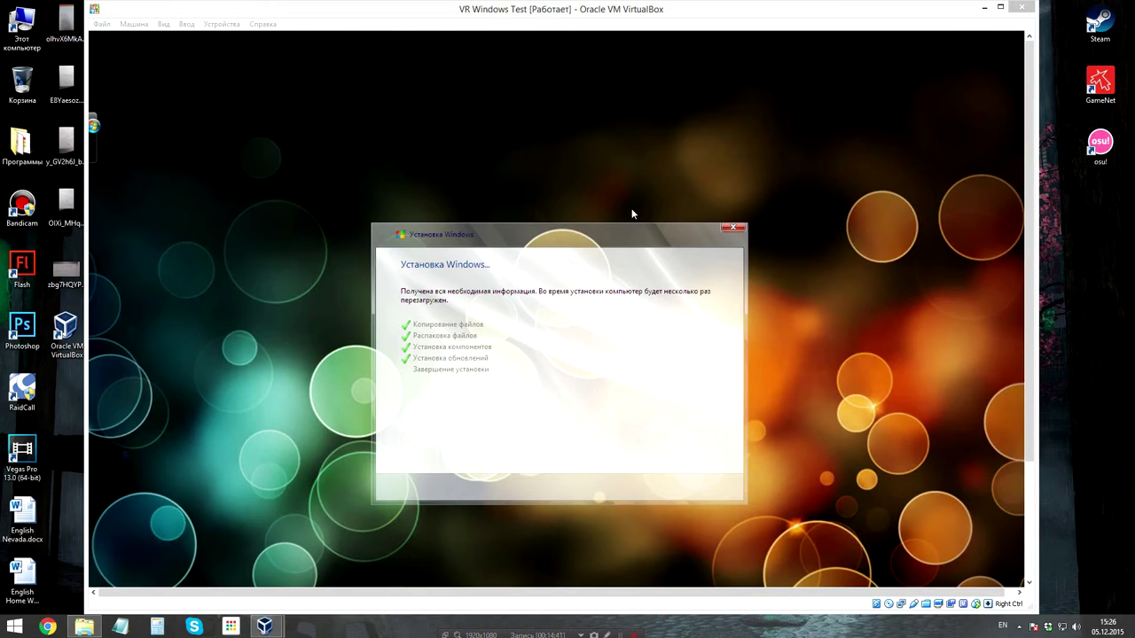
- Restart the virtual machine immediately at setup's reboot countdown, and move its window away from the desktop's corner
mouse_move(94, 129)
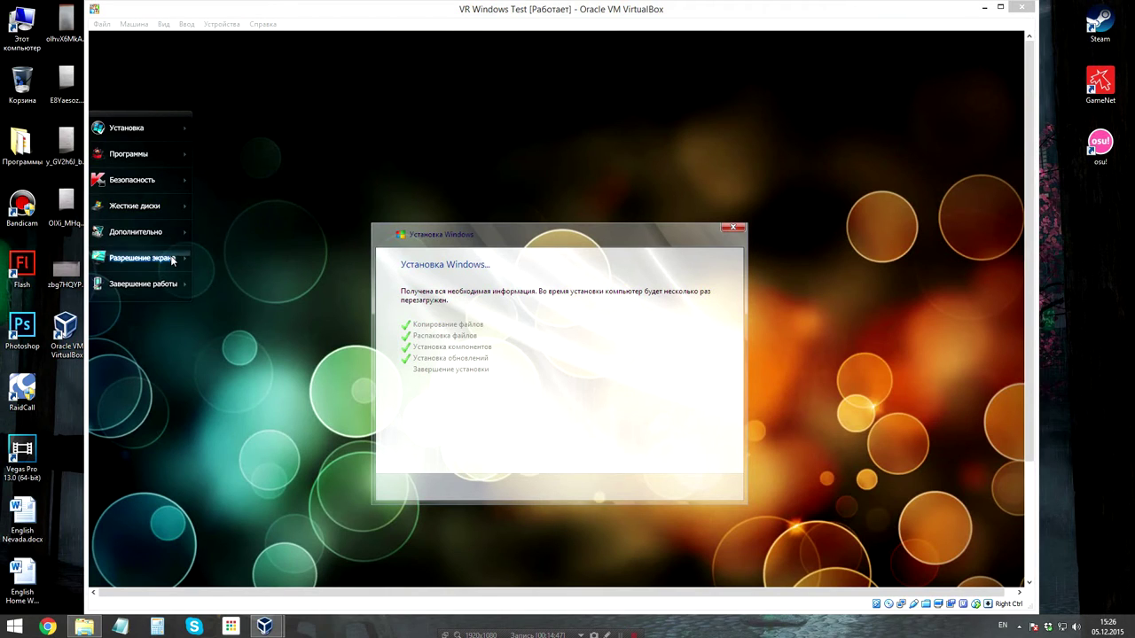
mouse_move(174, 262)
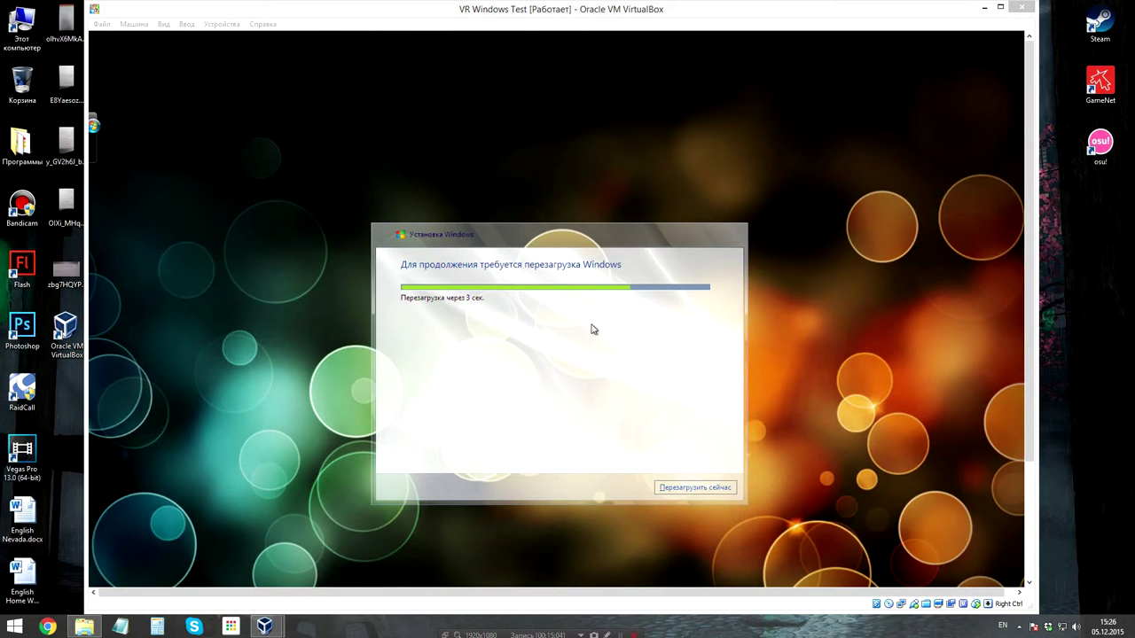
click(687, 487)
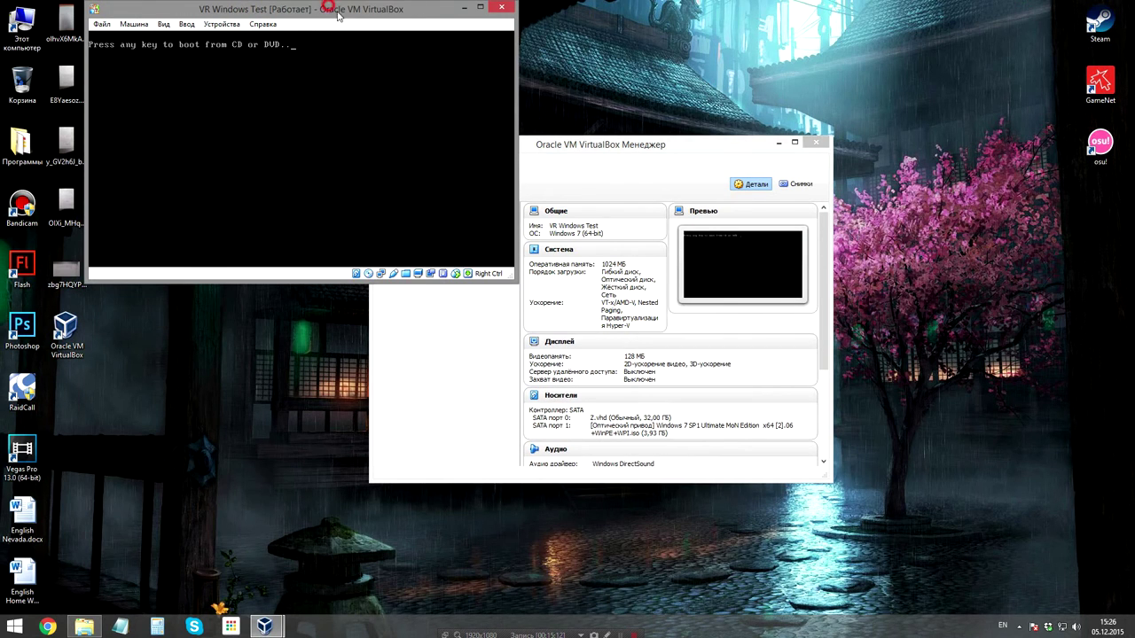
drag(346, 12, 619, 132)
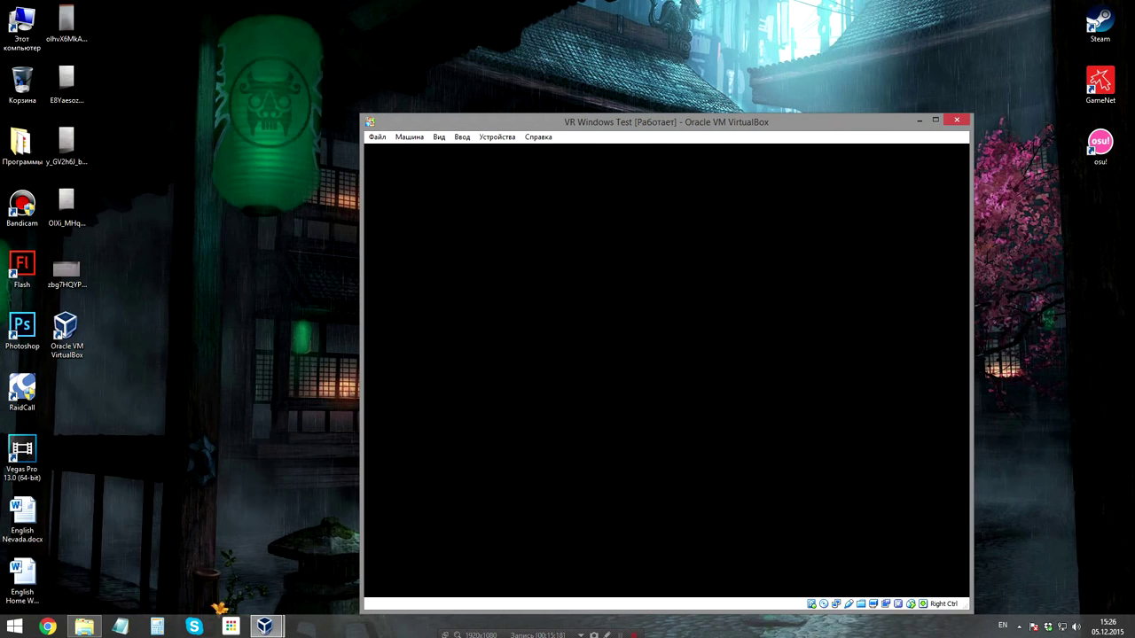
drag(709, 123, 633, 63)
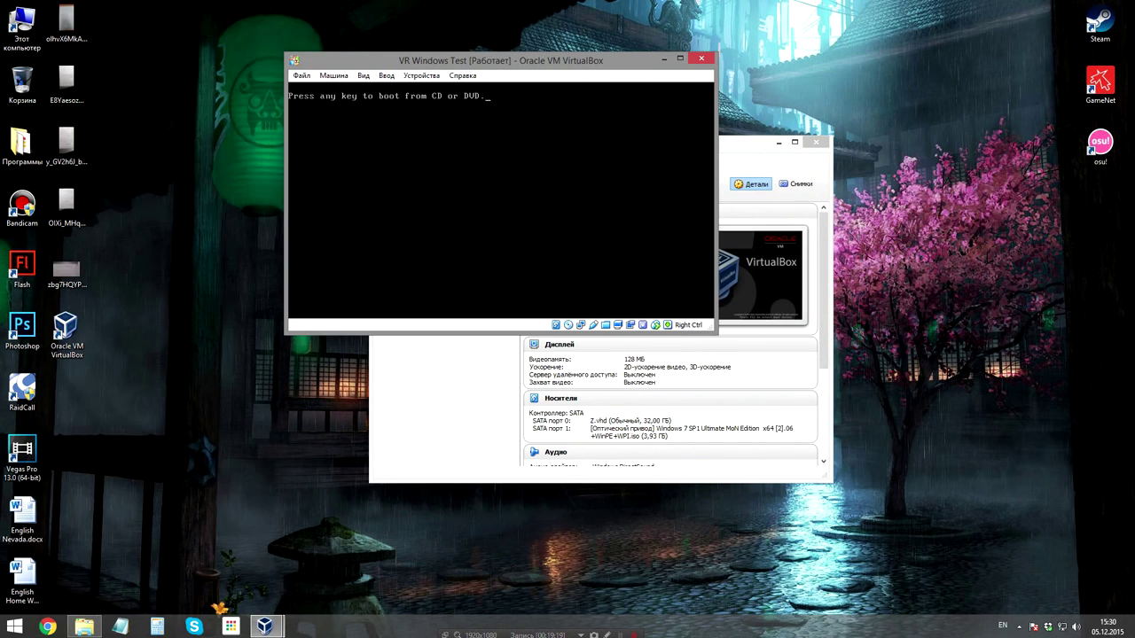
- Boot the virtual machine from the installation disc, and restart it through the live environment's shutdown options
key(Return)
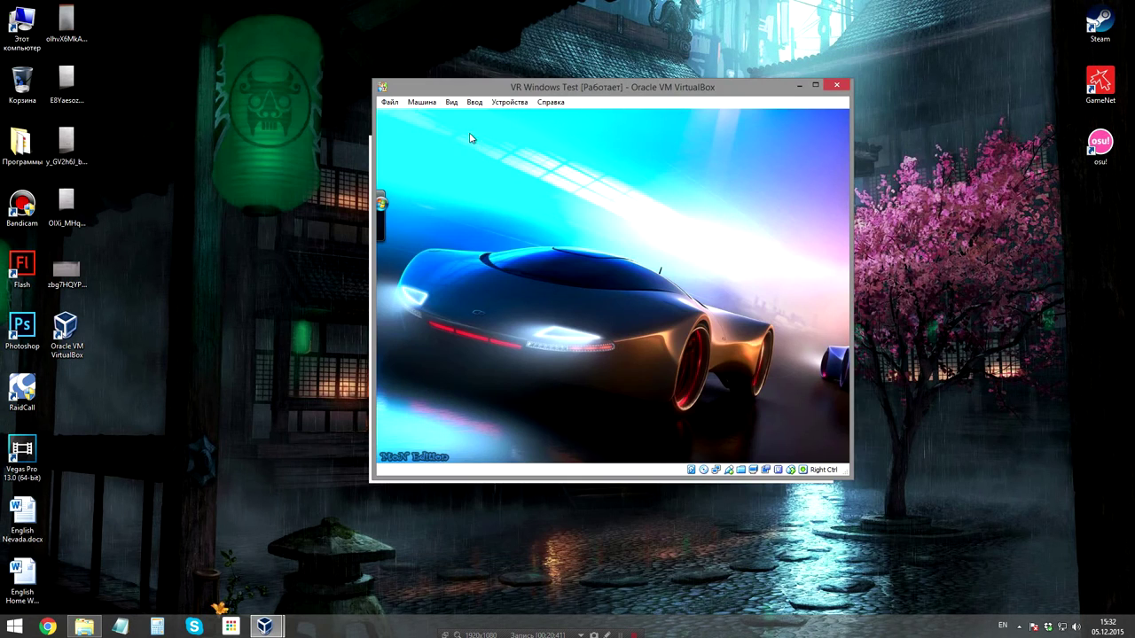
click(514, 105)
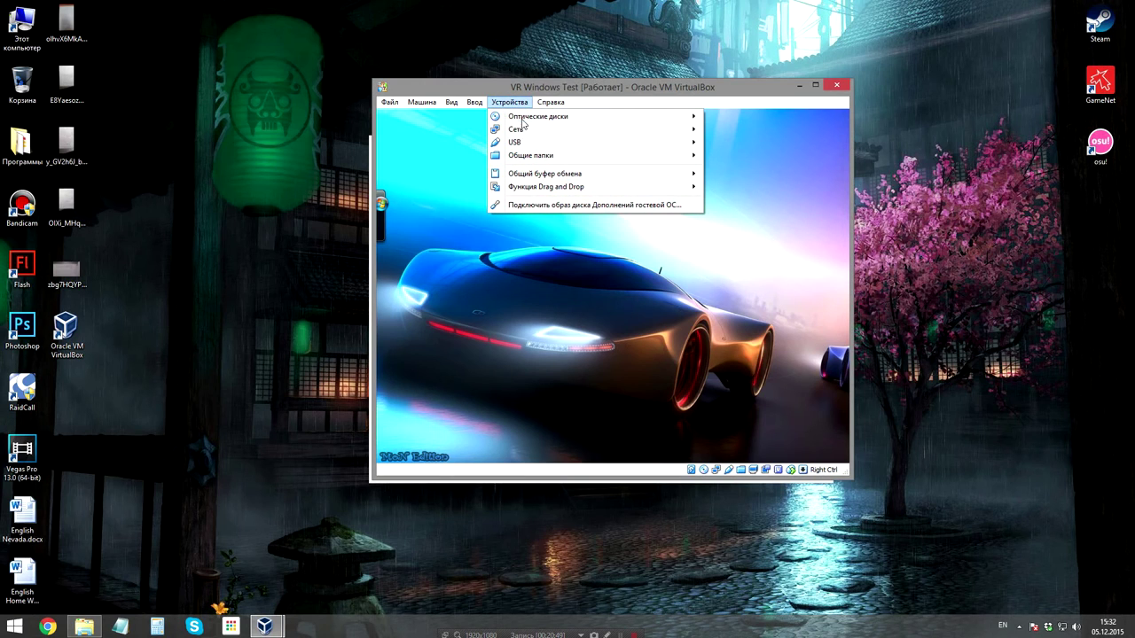
mouse_move(685, 122)
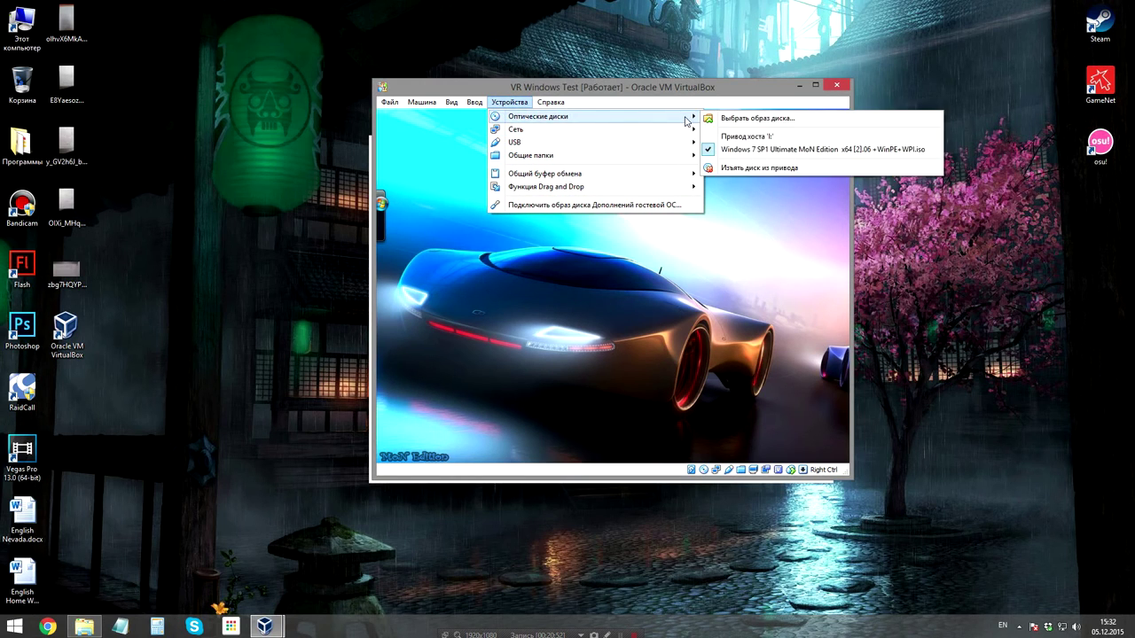
mouse_move(474, 102)
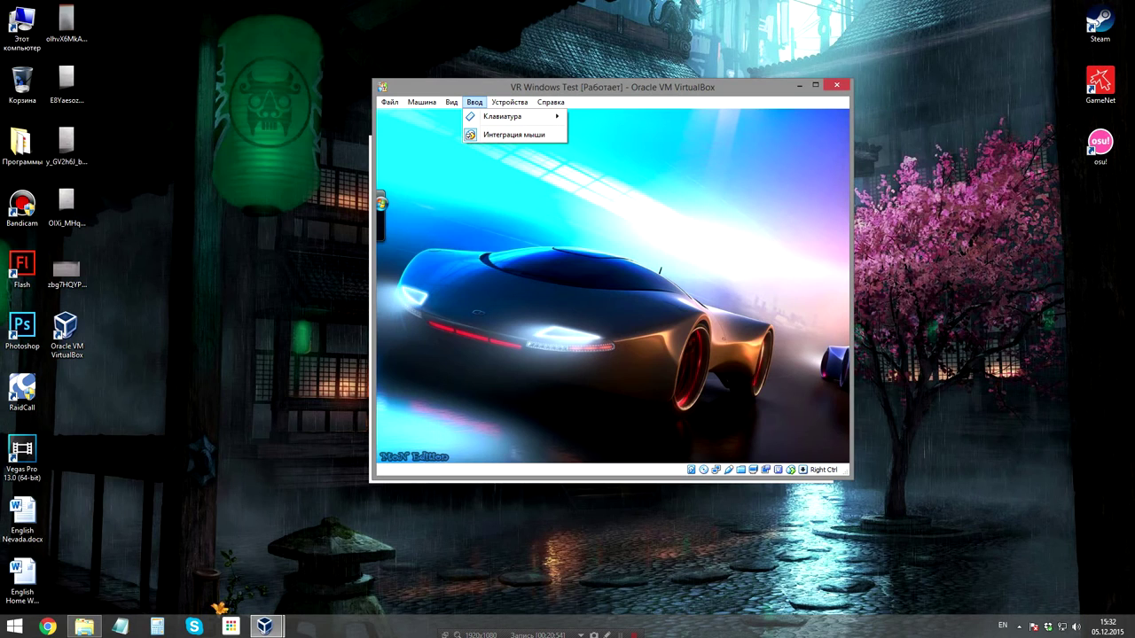
click(382, 204)
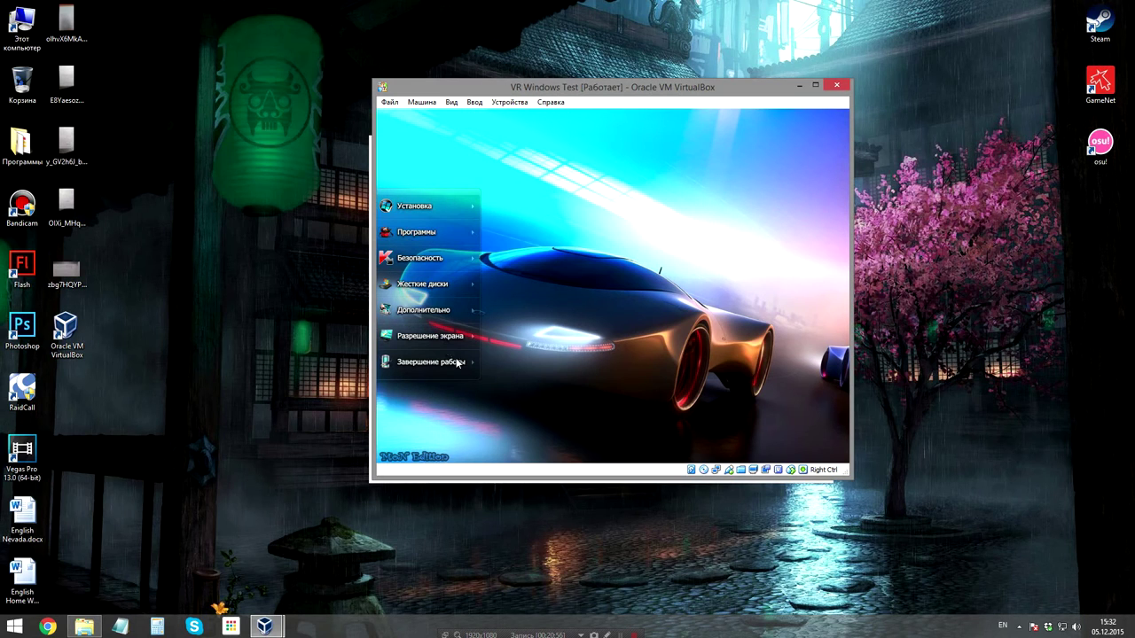
mouse_move(458, 364)
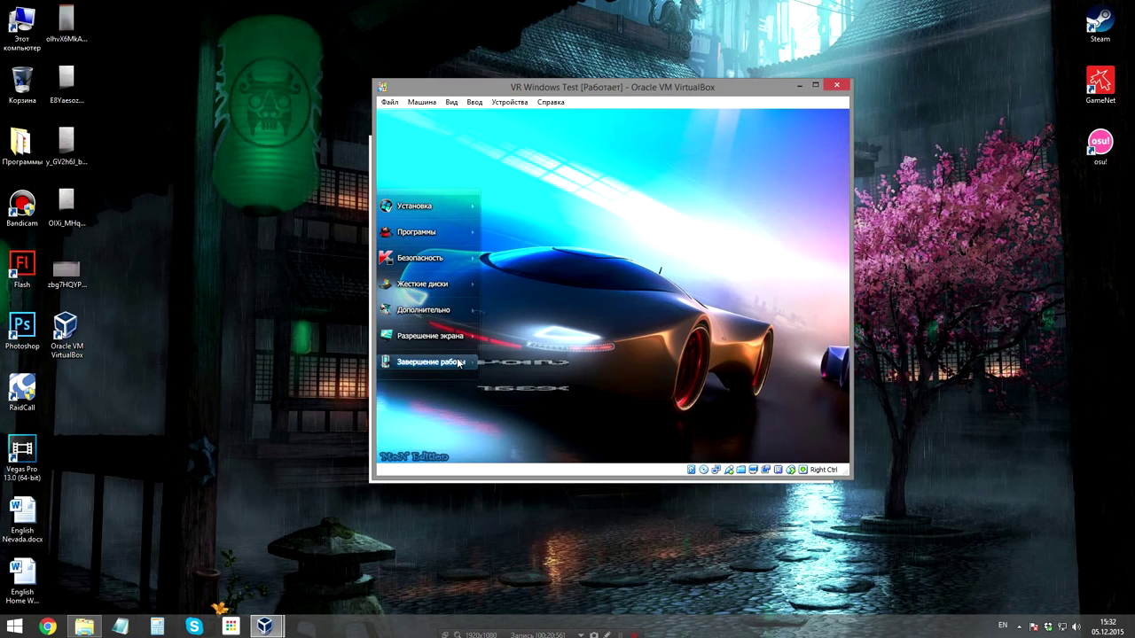
- Remove the Windows 7 SP1 Ultimate MoN Edition ISO from the virtual optical drive and check the optical disk options
click(510, 101)
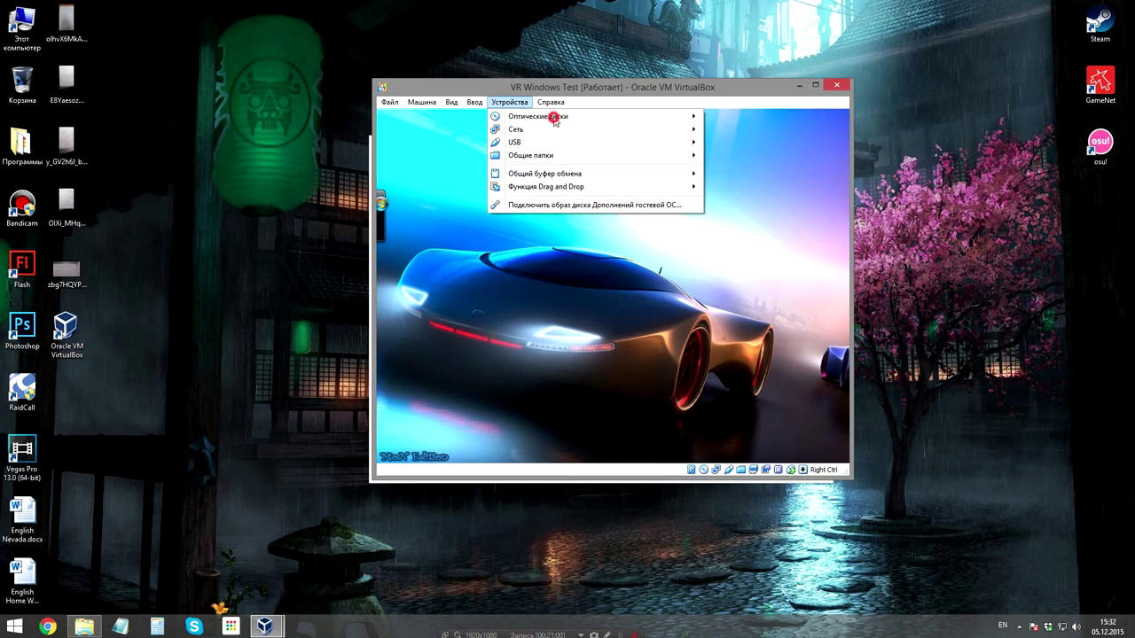
mouse_move(552, 117)
click(745, 151)
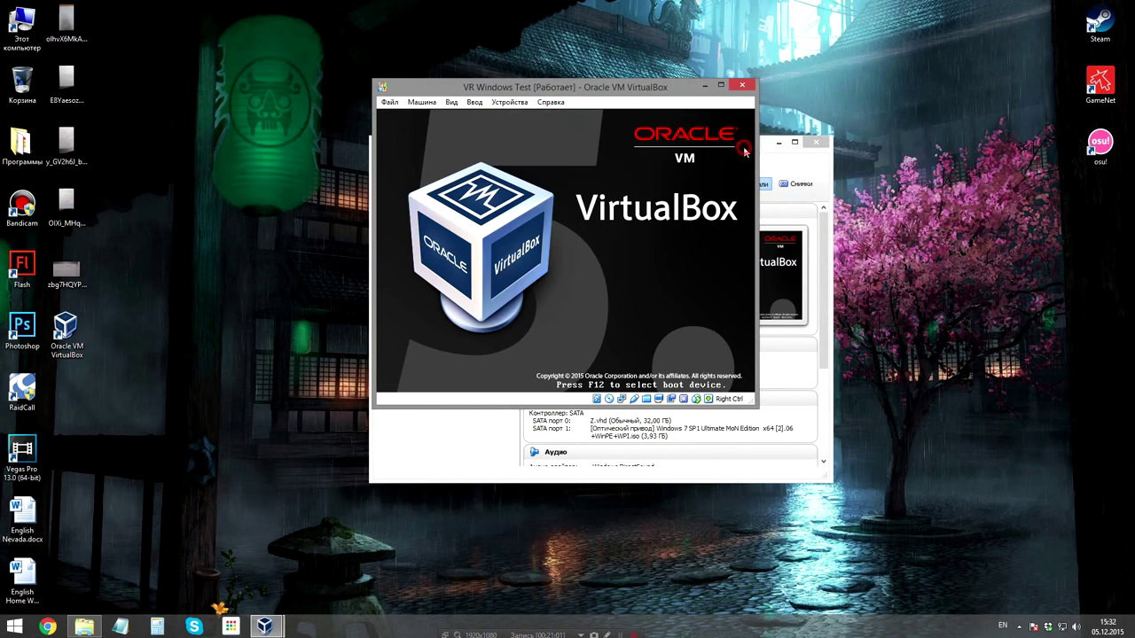
click(510, 101)
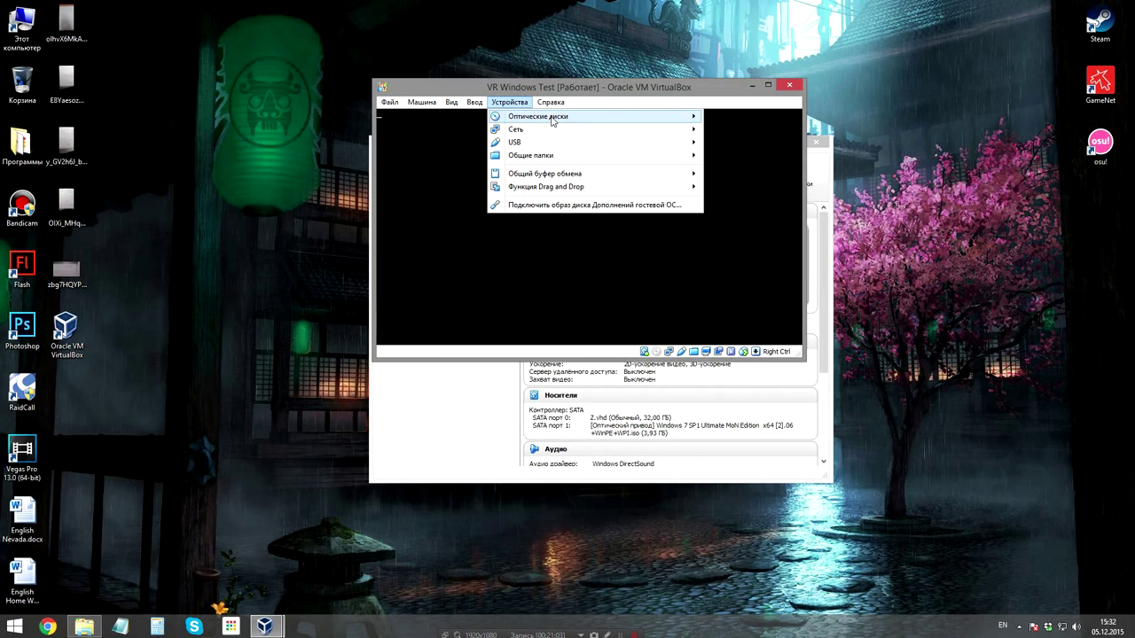
mouse_move(552, 120)
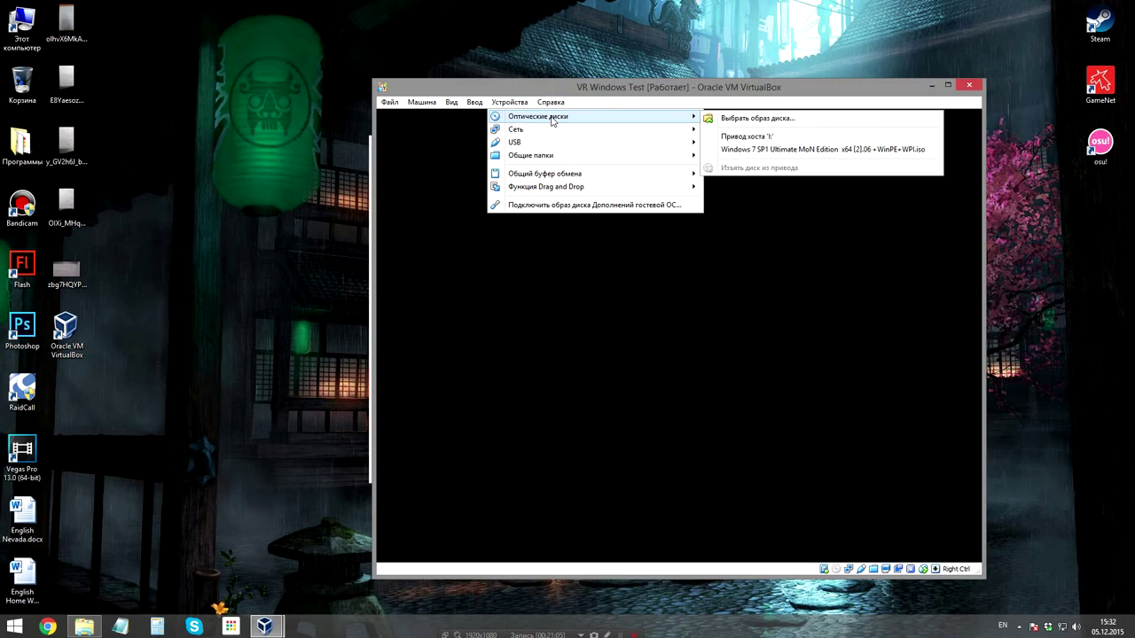
click(572, 101)
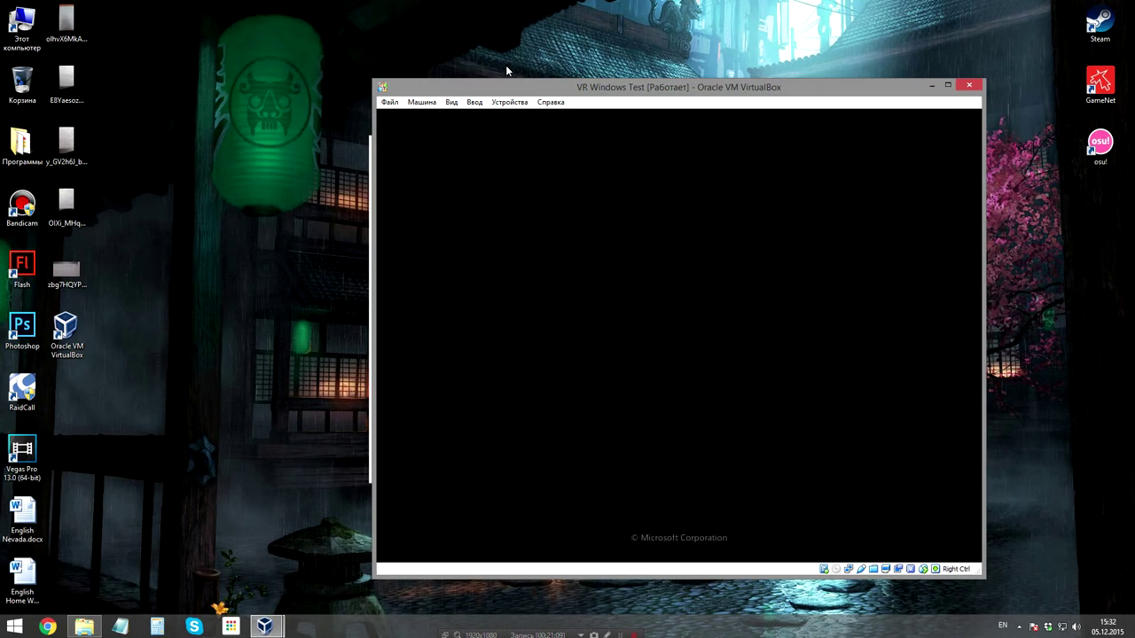
- Complete the Windows 7 account setup with a user name and no password, and accept the offered time zone, date and time
drag(608, 87, 525, 68)
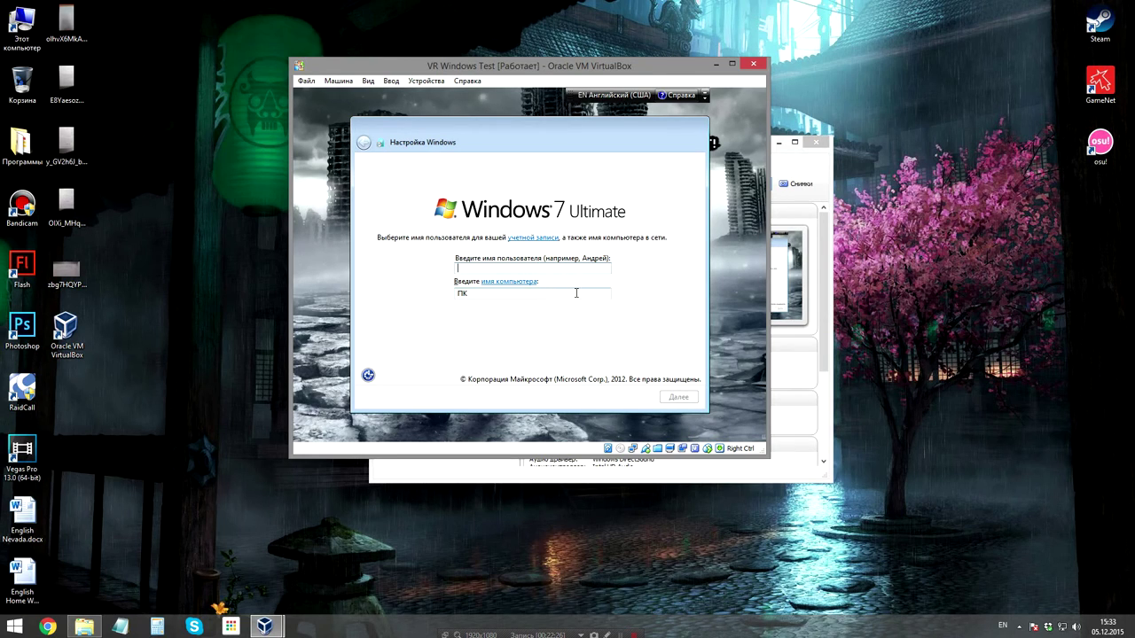
text(Baste2)
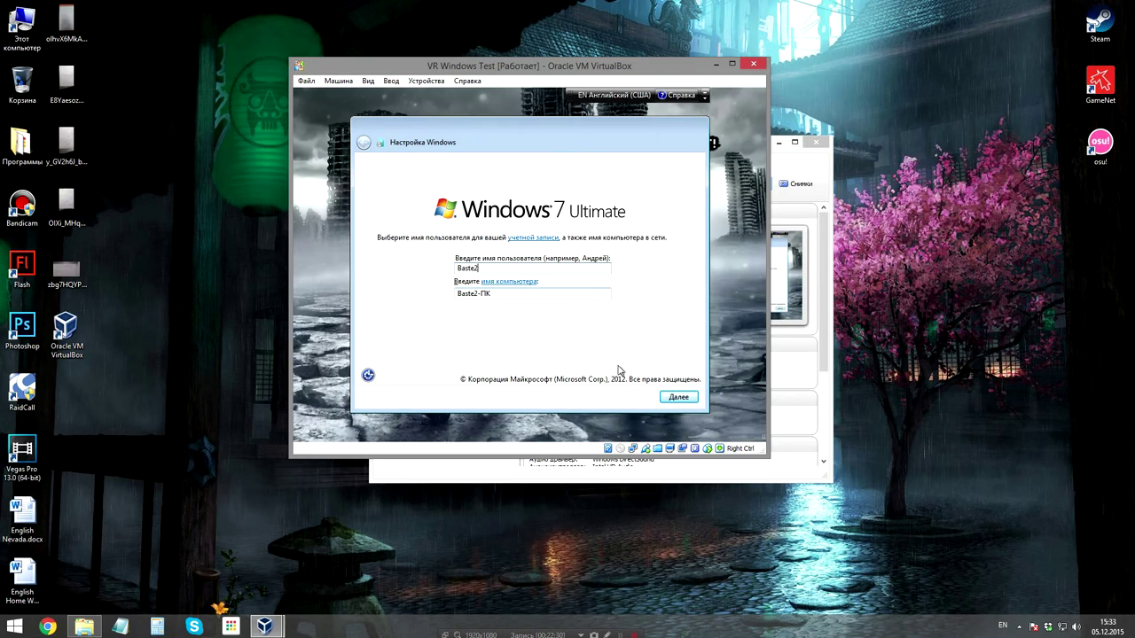
click(671, 396)
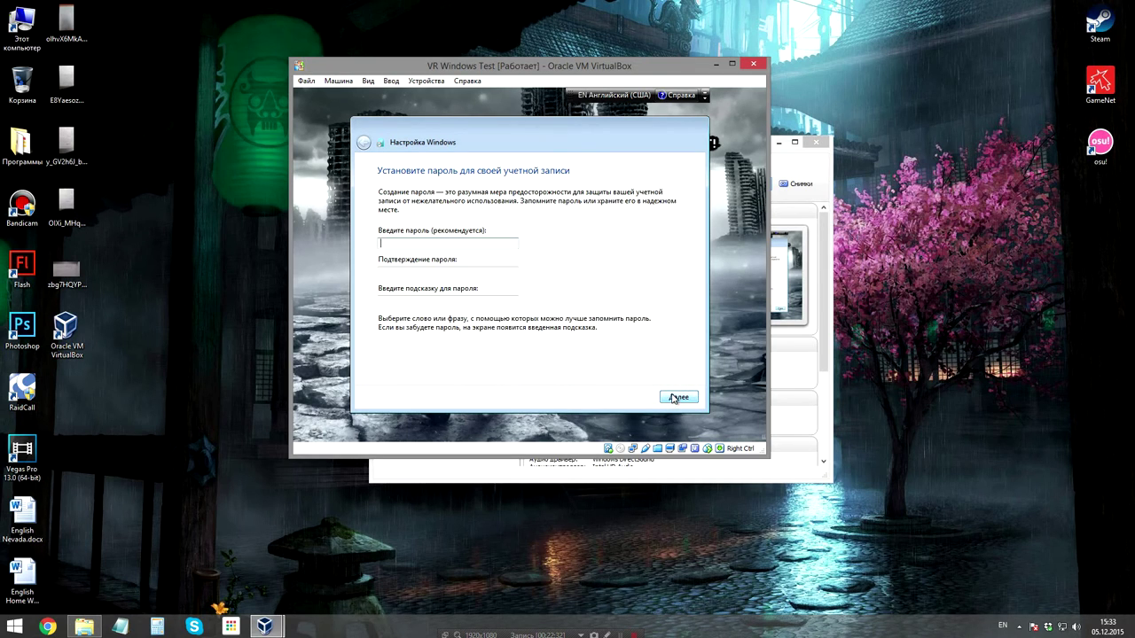
click(679, 397)
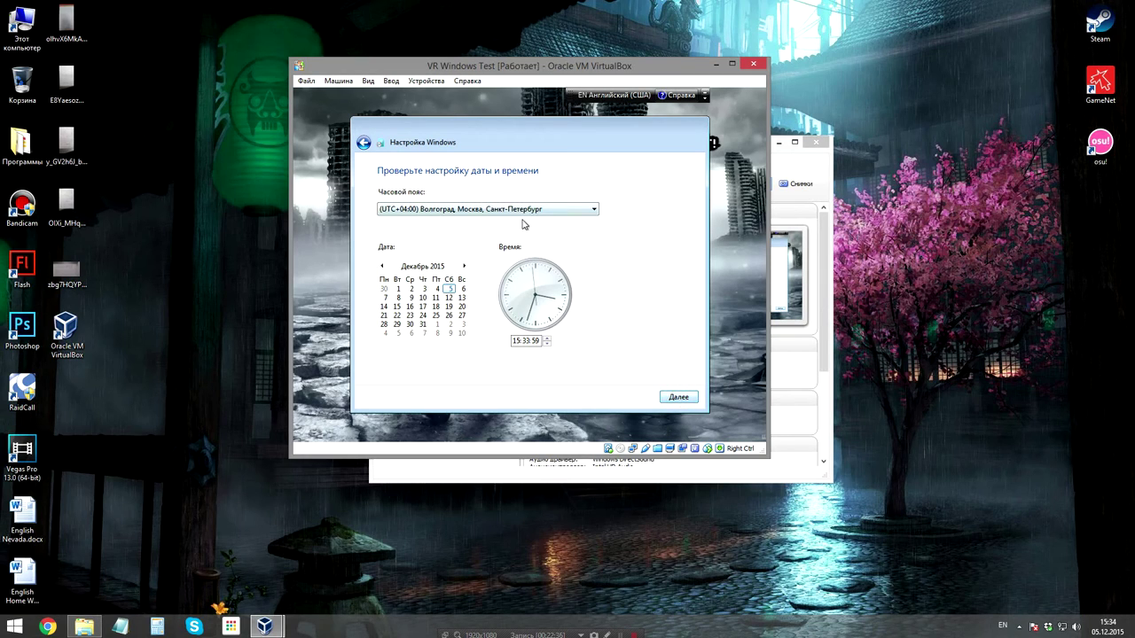
click(678, 397)
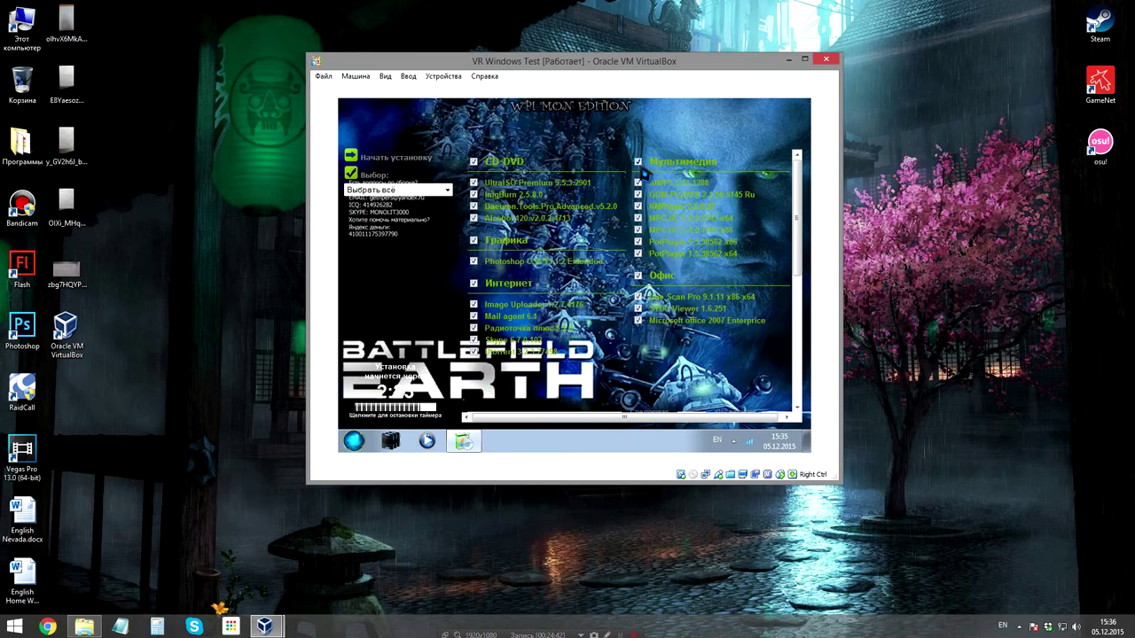
- Deselect all bundled program categories in the WPI Mon Edition list, including Мультимедиа, and start the installation
click(639, 163)
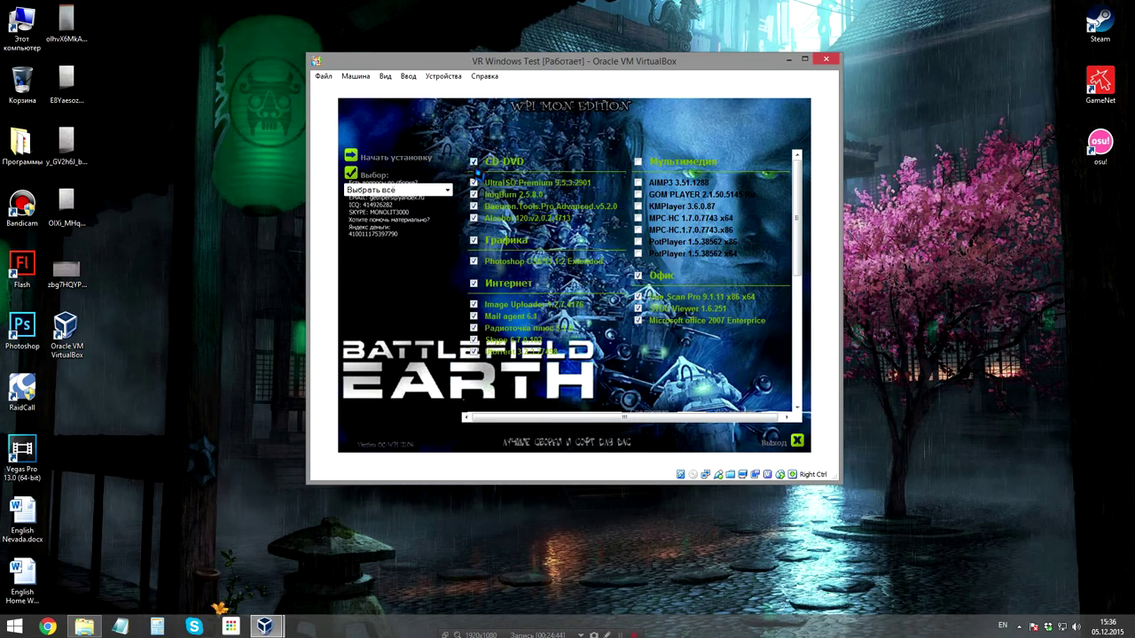
scroll(478, 174, down, 5)
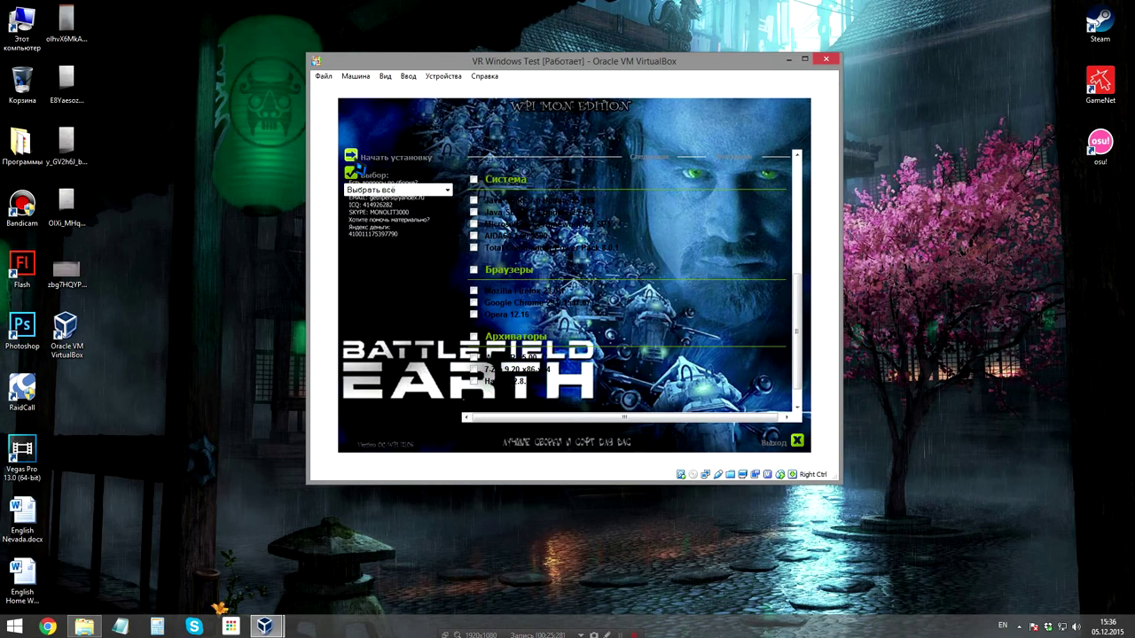
click(355, 160)
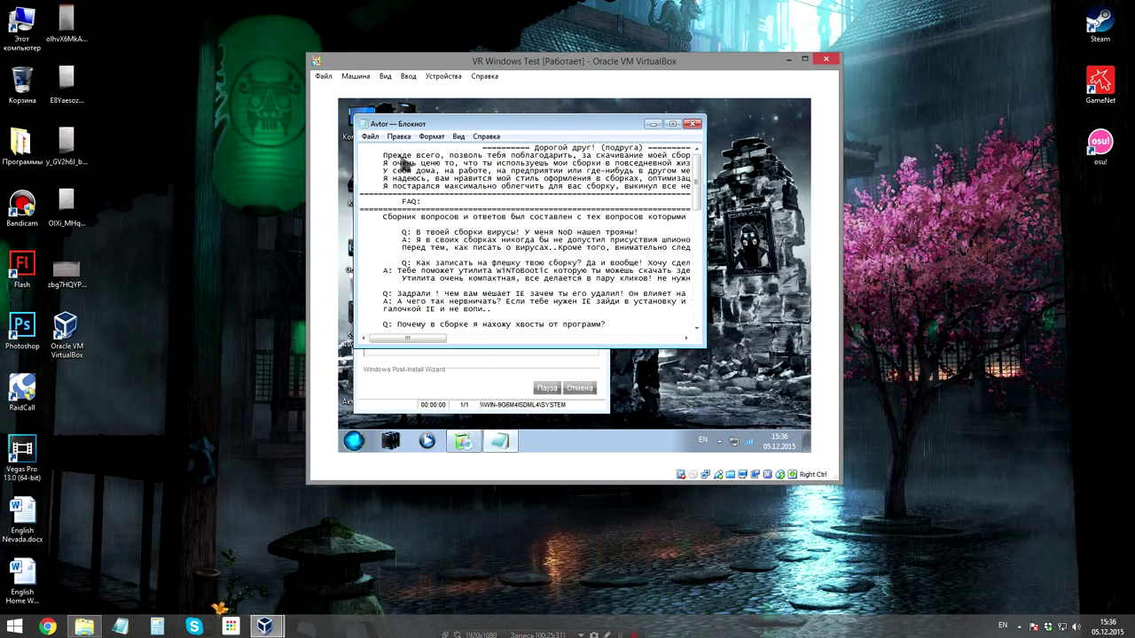
- Close the Avtor text note, cancel the Windows Post-Install Wizard, and exit the bundled program list when it reopens
click(695, 125)
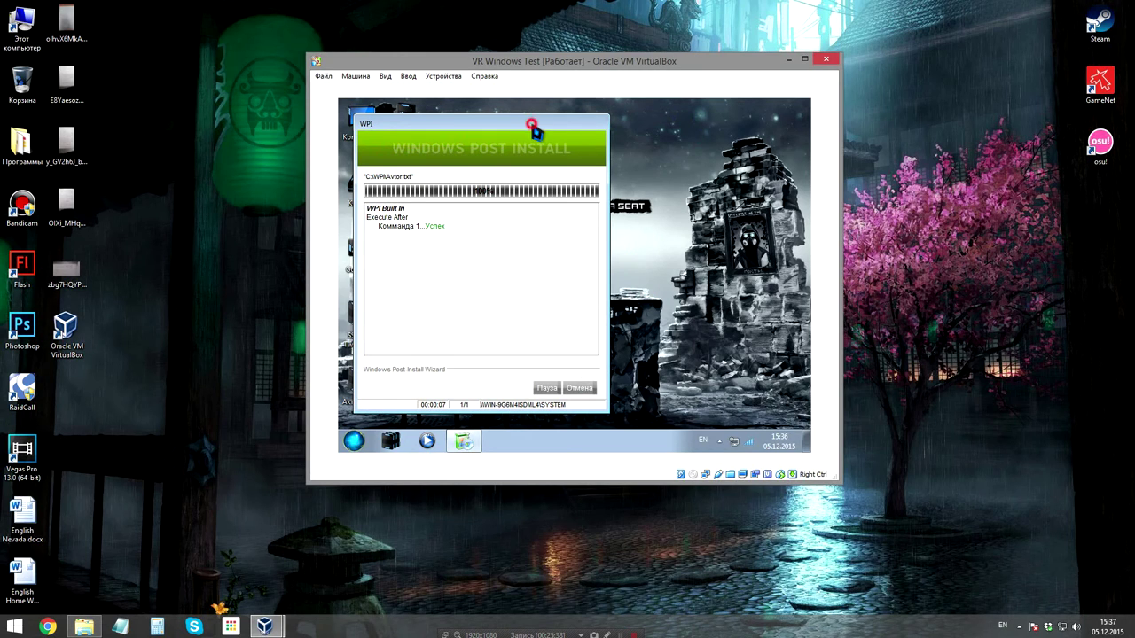
drag(536, 131, 680, 133)
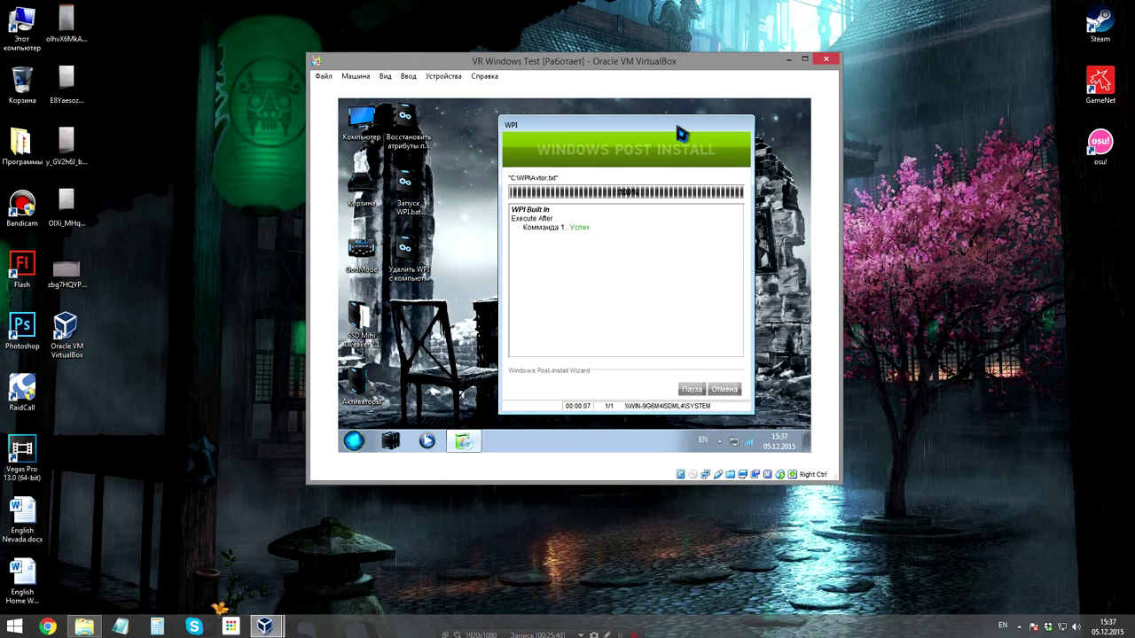
click(727, 388)
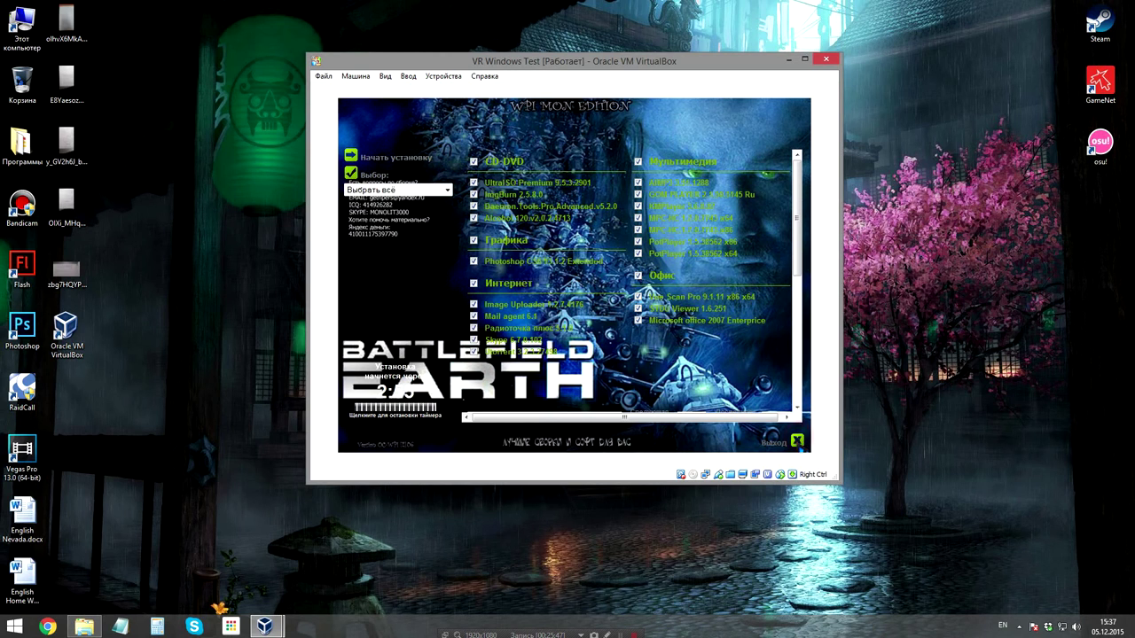
click(796, 441)
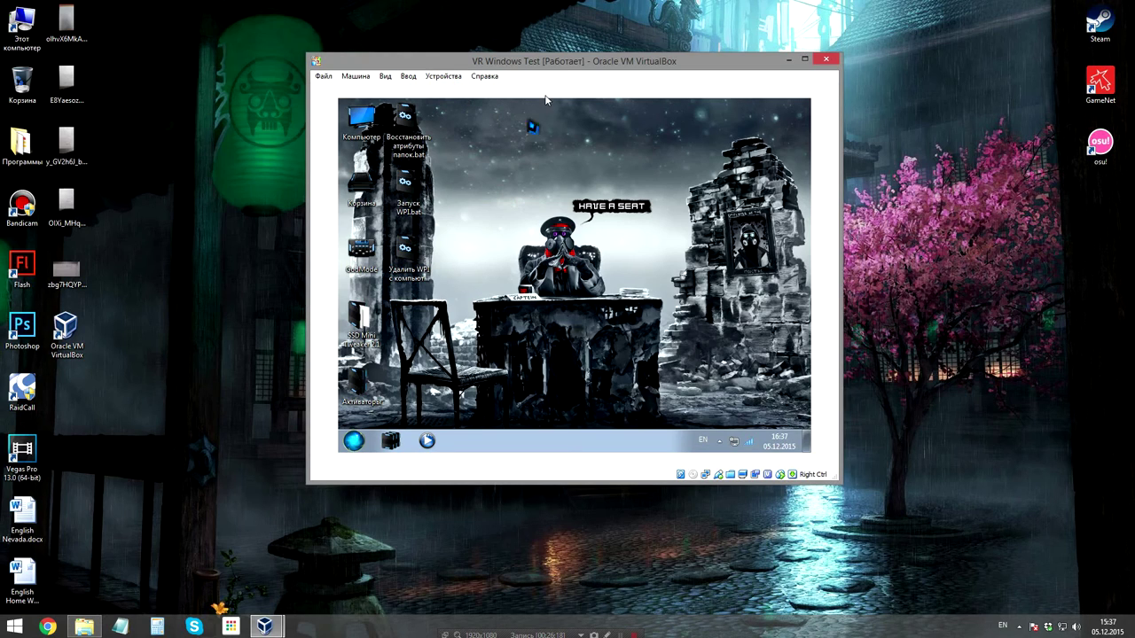
- Try the virtual machine window maximized, restore its size, and attach the Guest Additions disc image to the guest
double_click(382, 62)
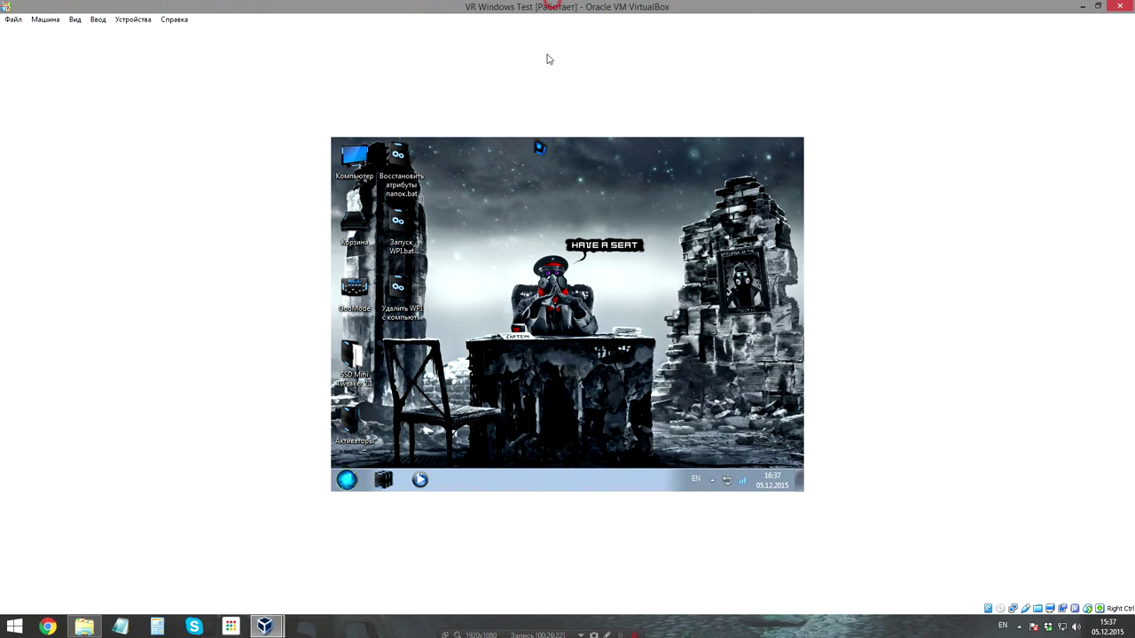
drag(545, 7, 644, 92)
click(464, 91)
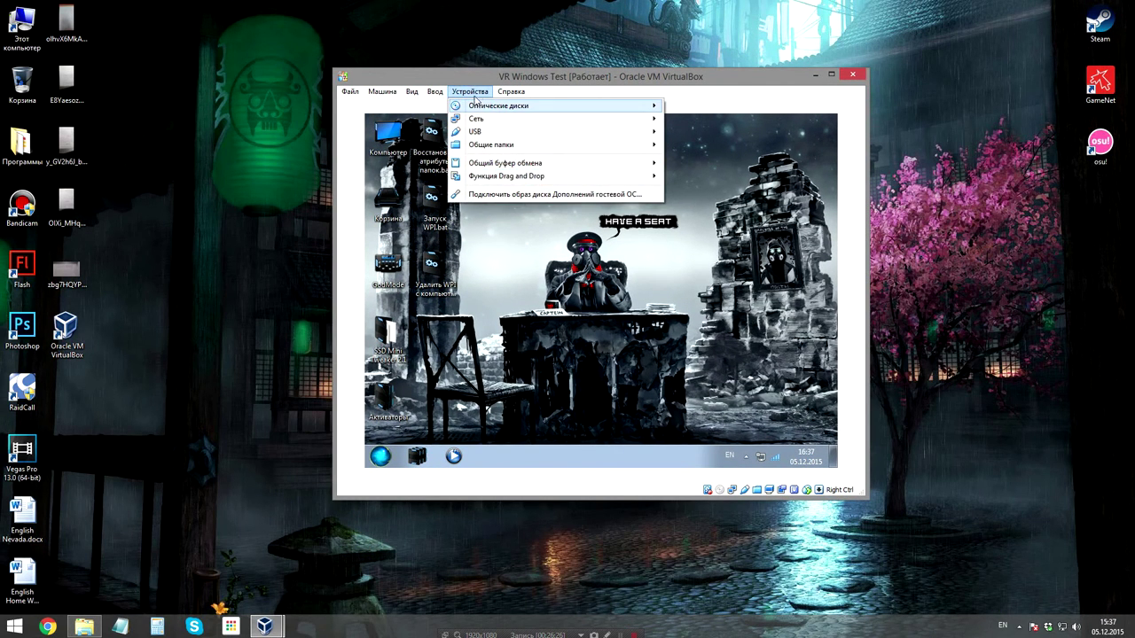
mouse_move(478, 104)
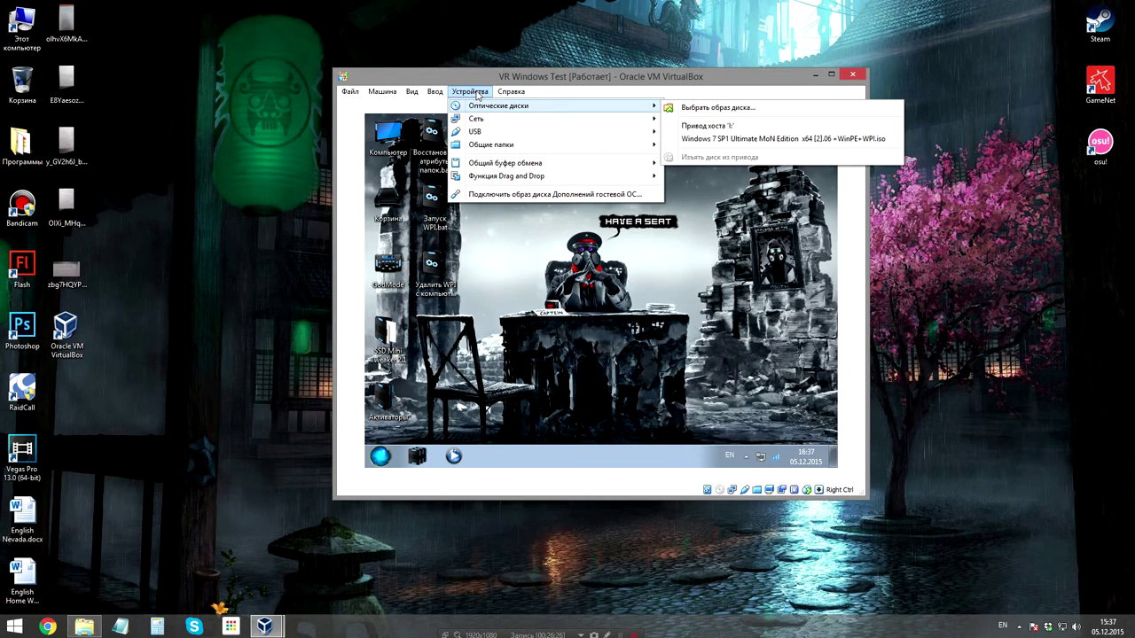
click(537, 195)
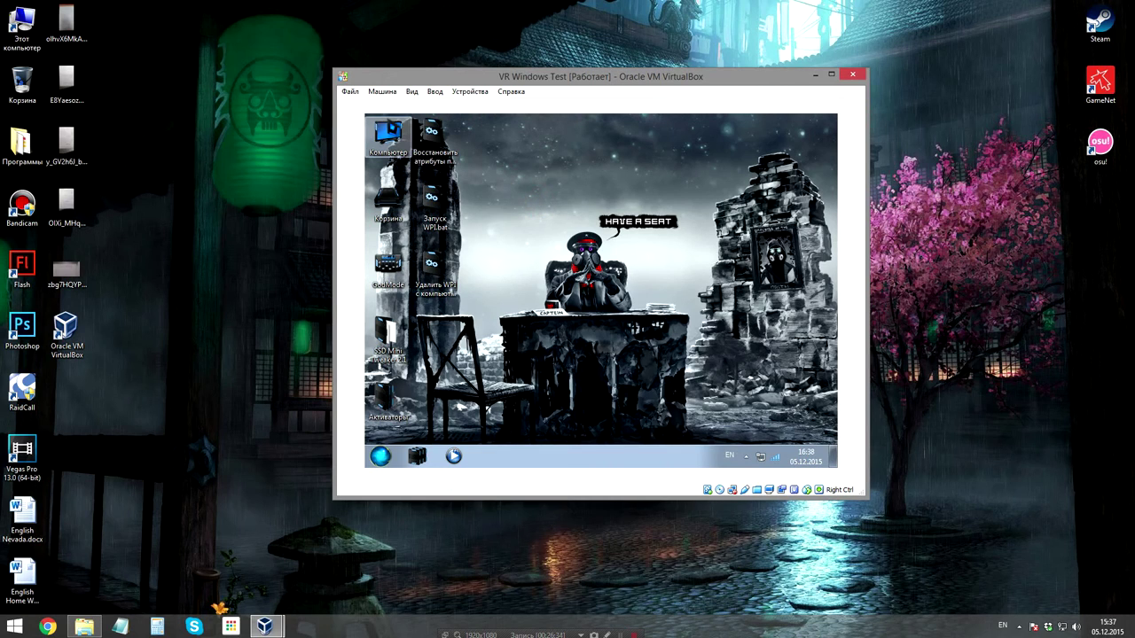
- Launch the VirtualBox Guest Additions installer from CD drive D: in the guest's Computer window, and close that window
double_click(390, 135)
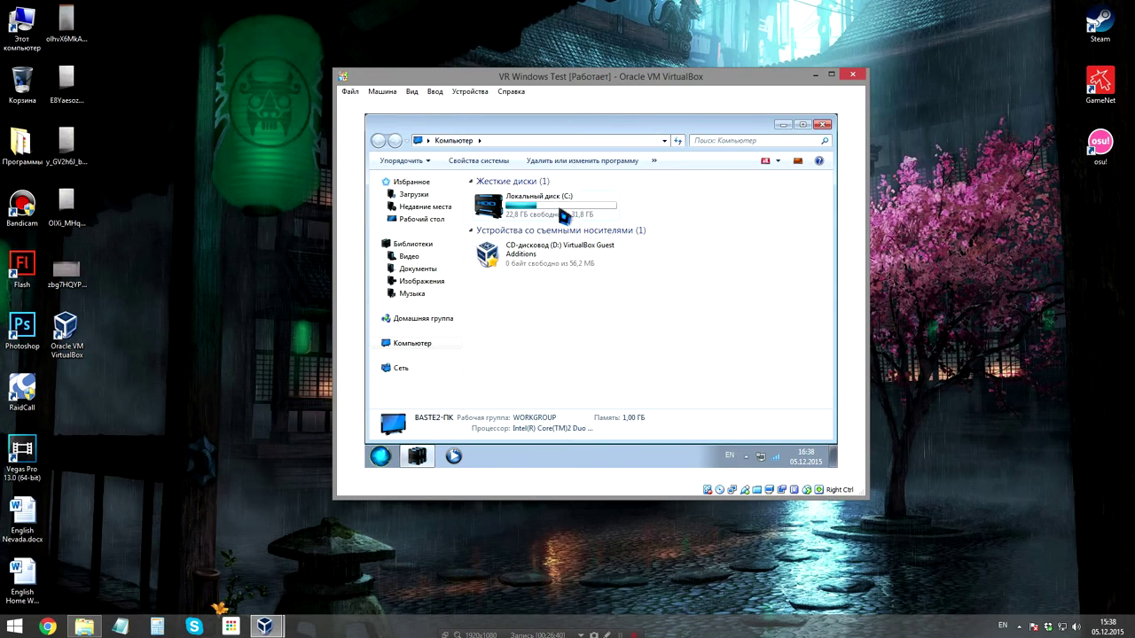
click(544, 248)
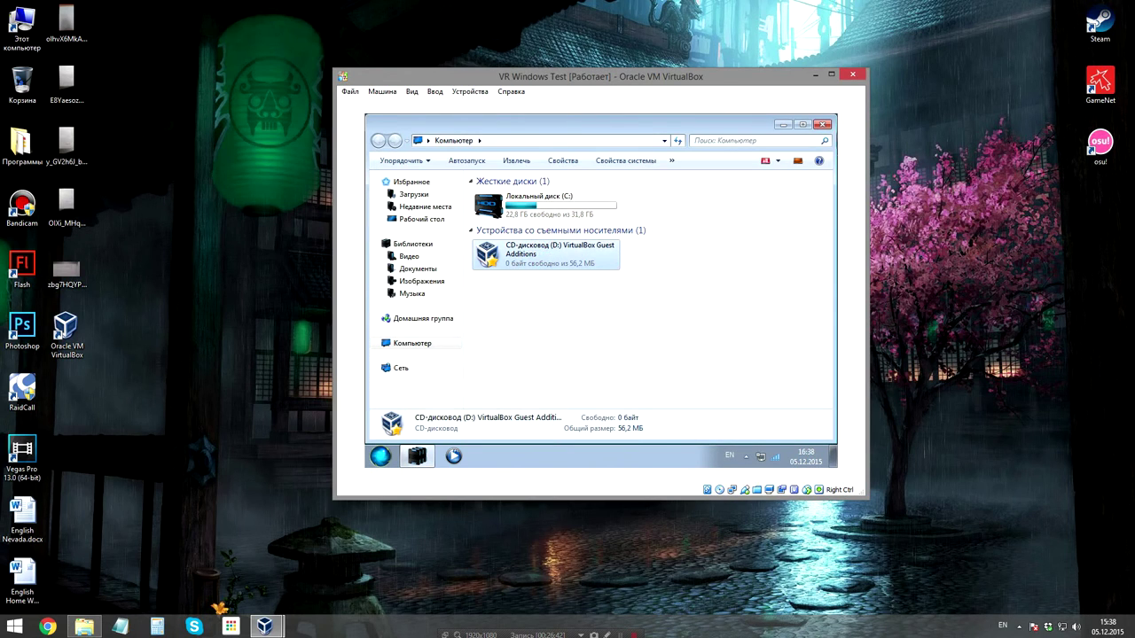
click(823, 123)
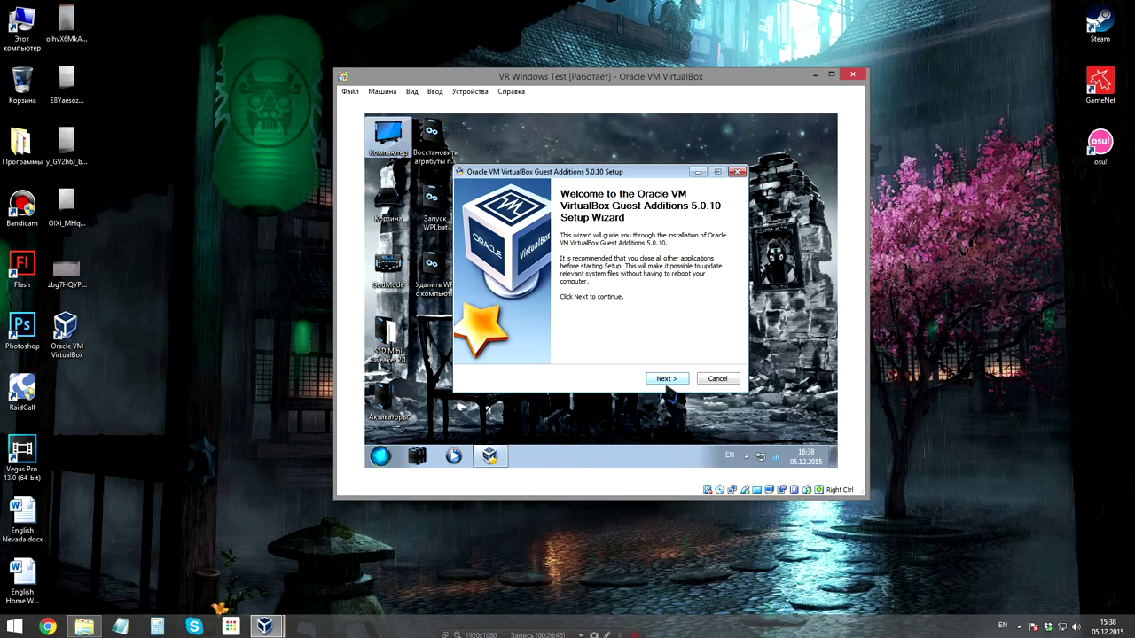
- Install Guest Additions 5.0.10 in the default folder with Direct3D Support, declining basic Direct3D and dismissing the autoplay prompt
click(666, 378)
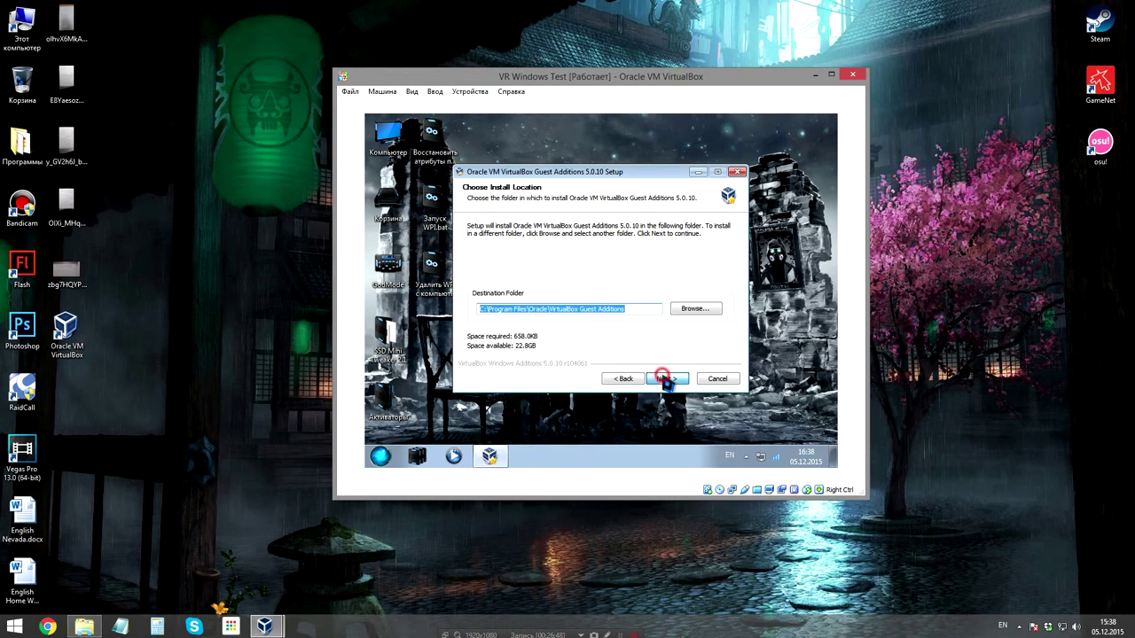
click(667, 380)
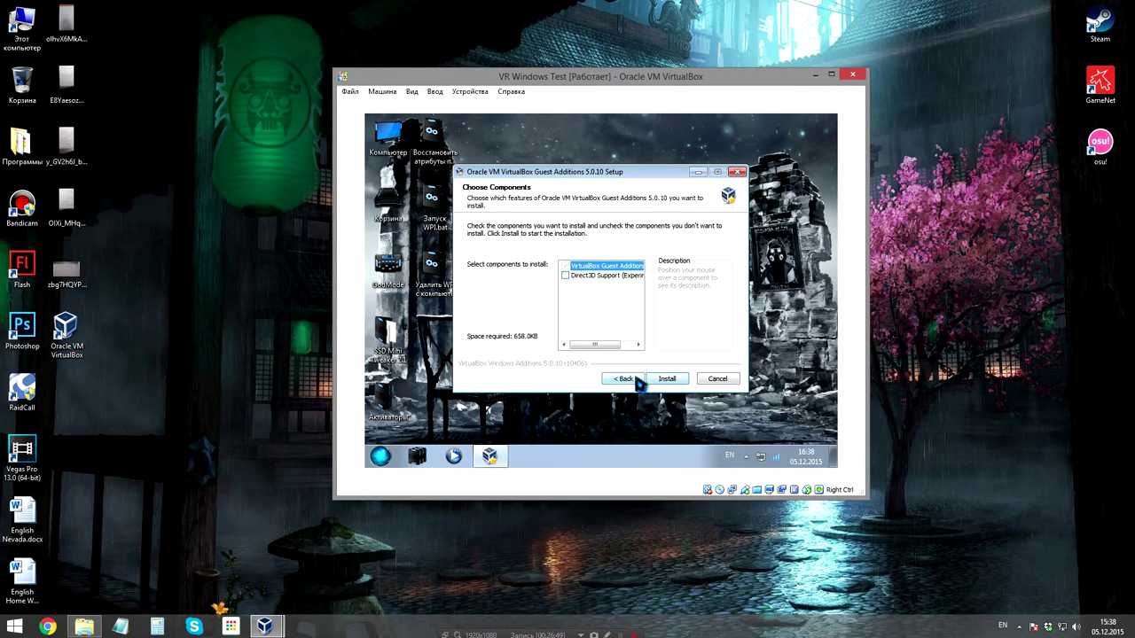
click(565, 276)
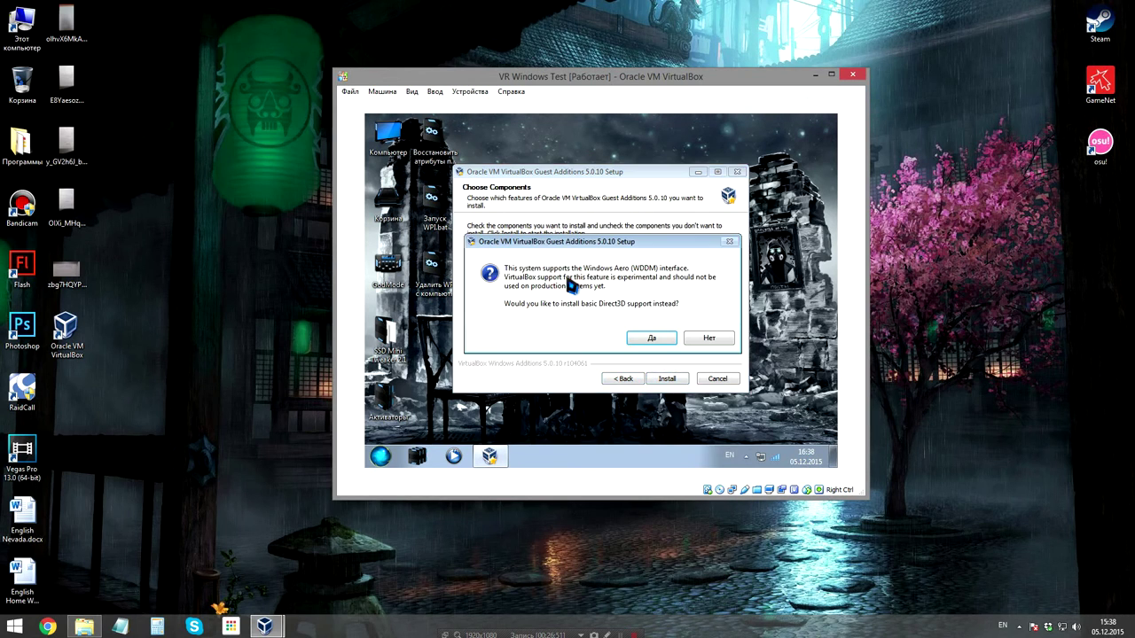
click(689, 338)
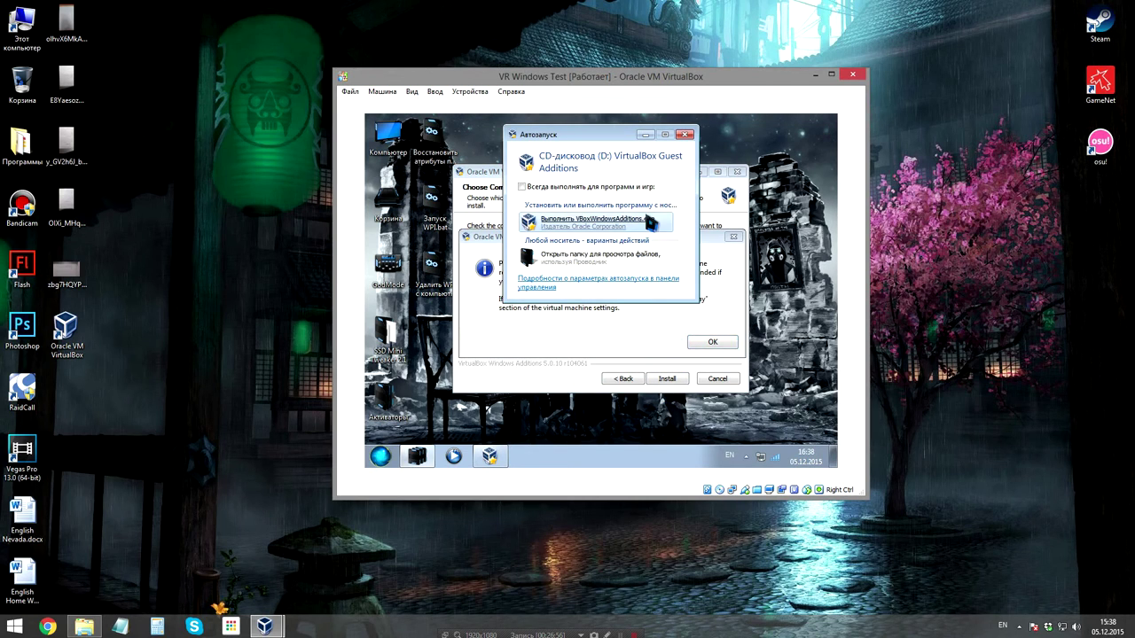
click(685, 134)
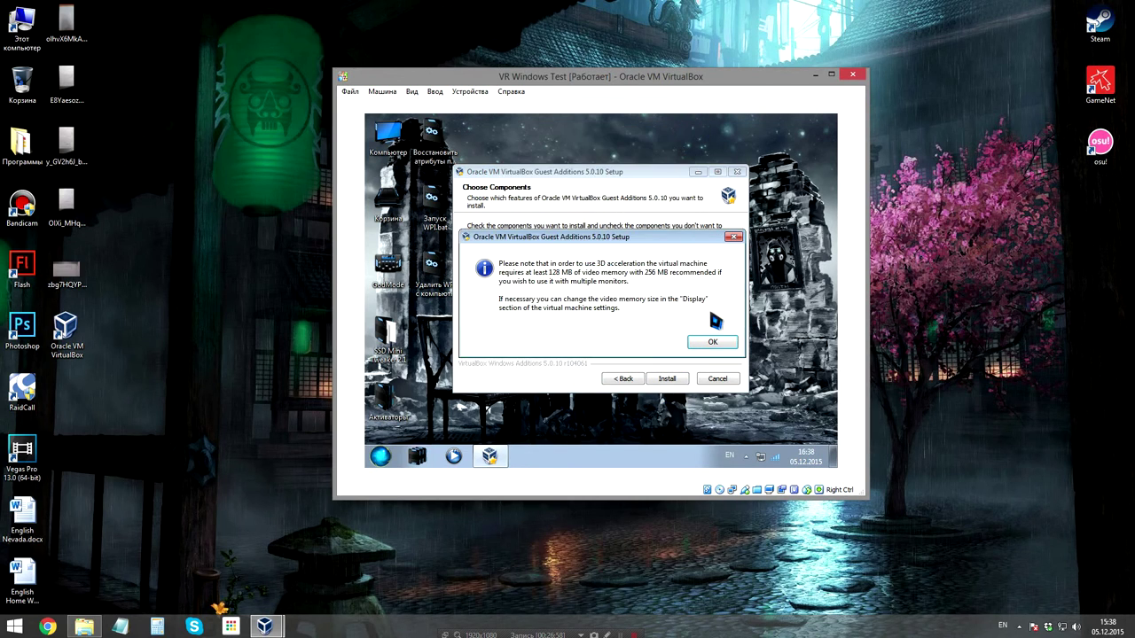
click(714, 354)
click(715, 343)
click(680, 377)
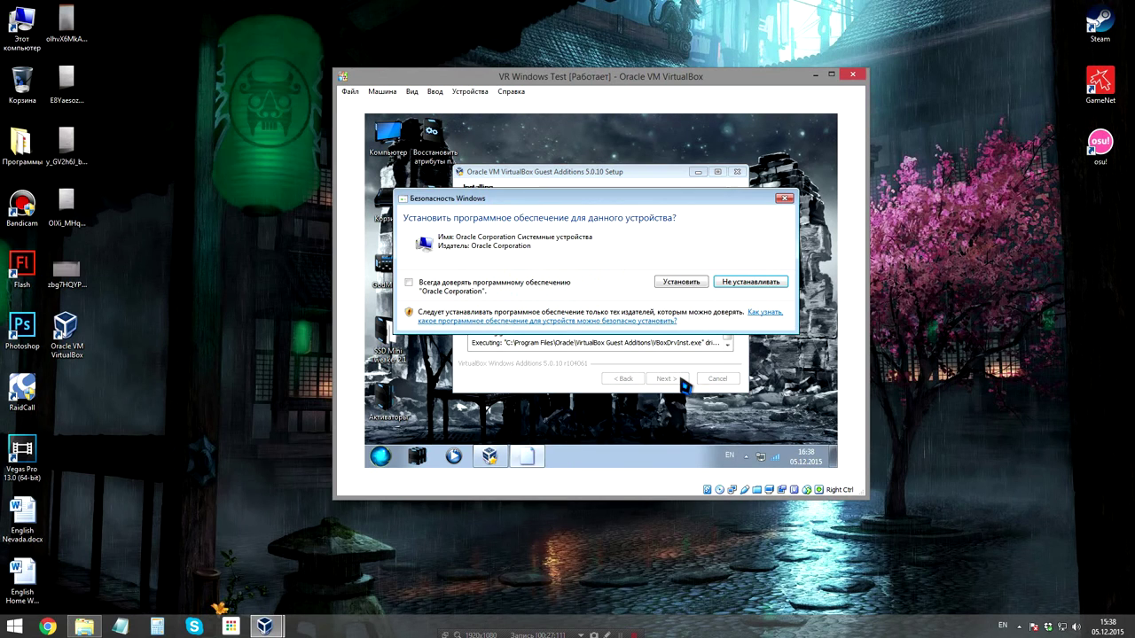
- Always trust Oracle Corporation software, install the device driver, and finish Guest Additions setup with an immediate reboot
click(409, 282)
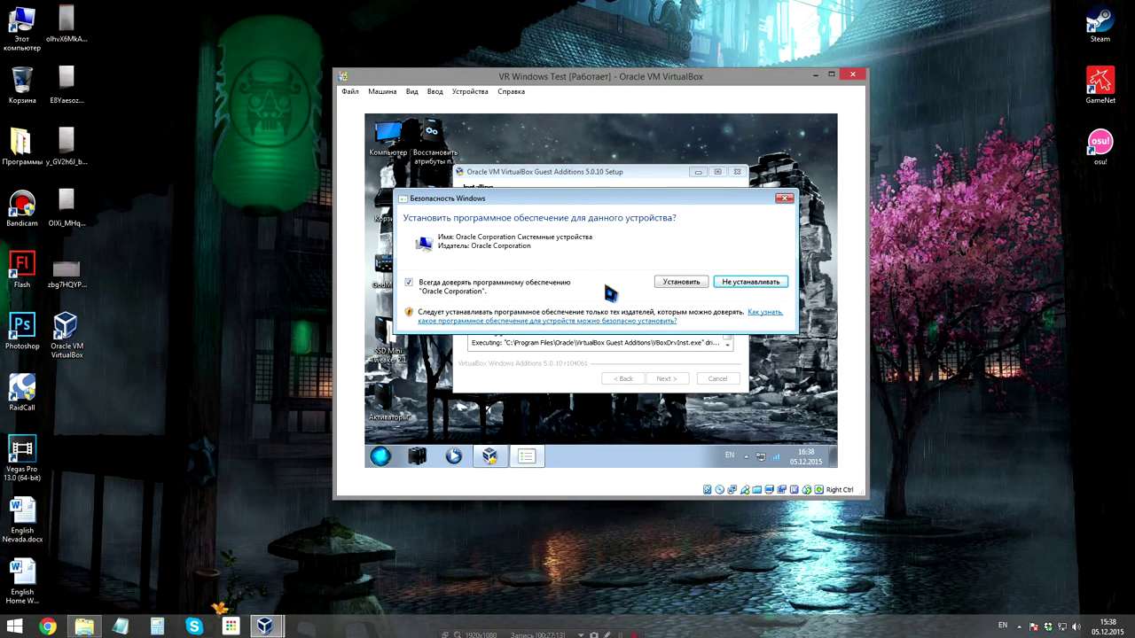
click(669, 287)
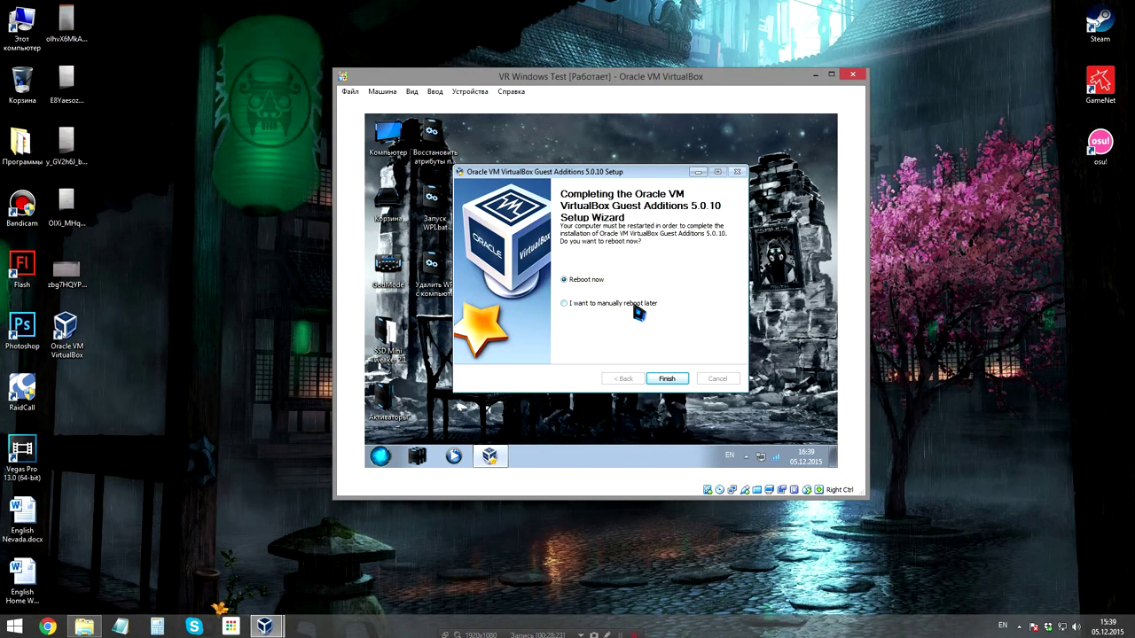
click(672, 381)
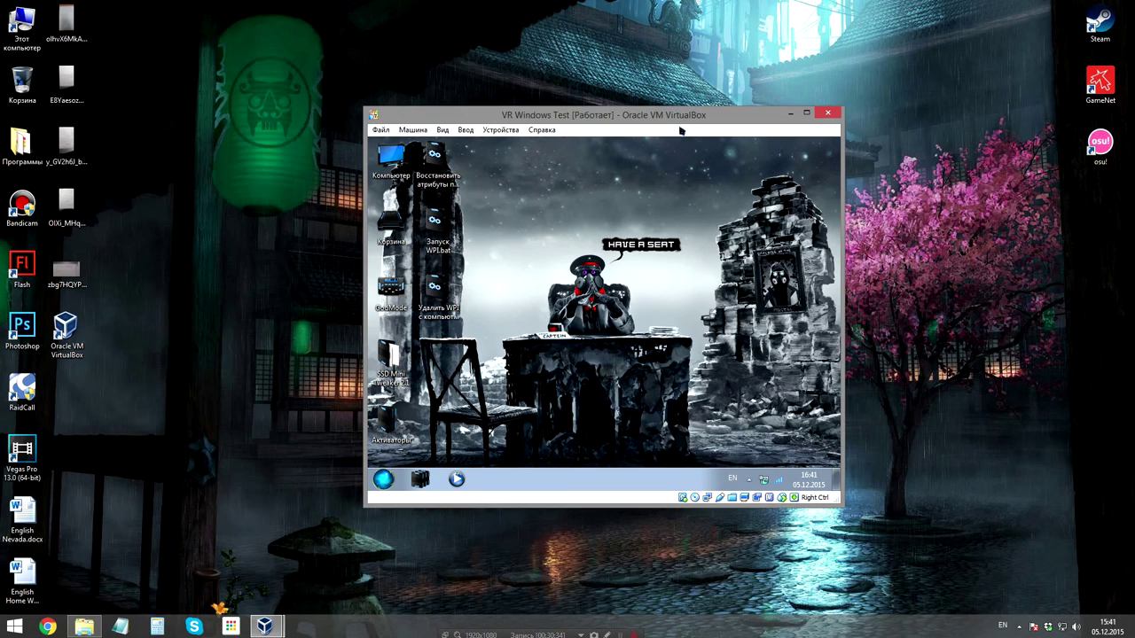
- Maximize the virtual machine window, and switch the guest to full-screen mode, accepting the information prompt
drag(669, 119, 674, 5)
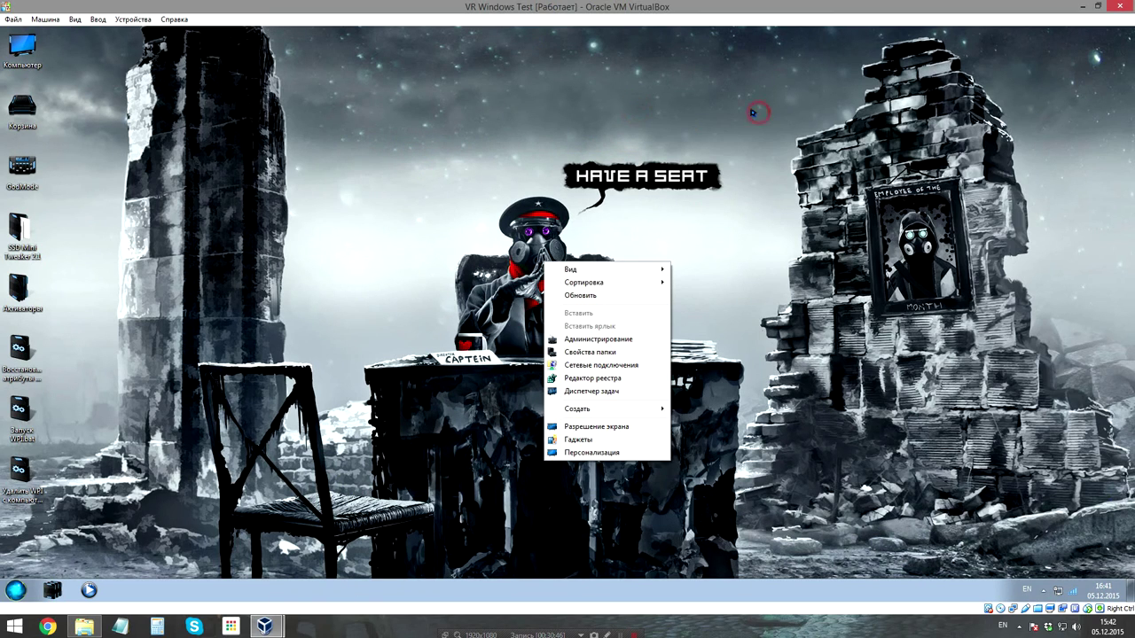
click(520, 86)
click(76, 19)
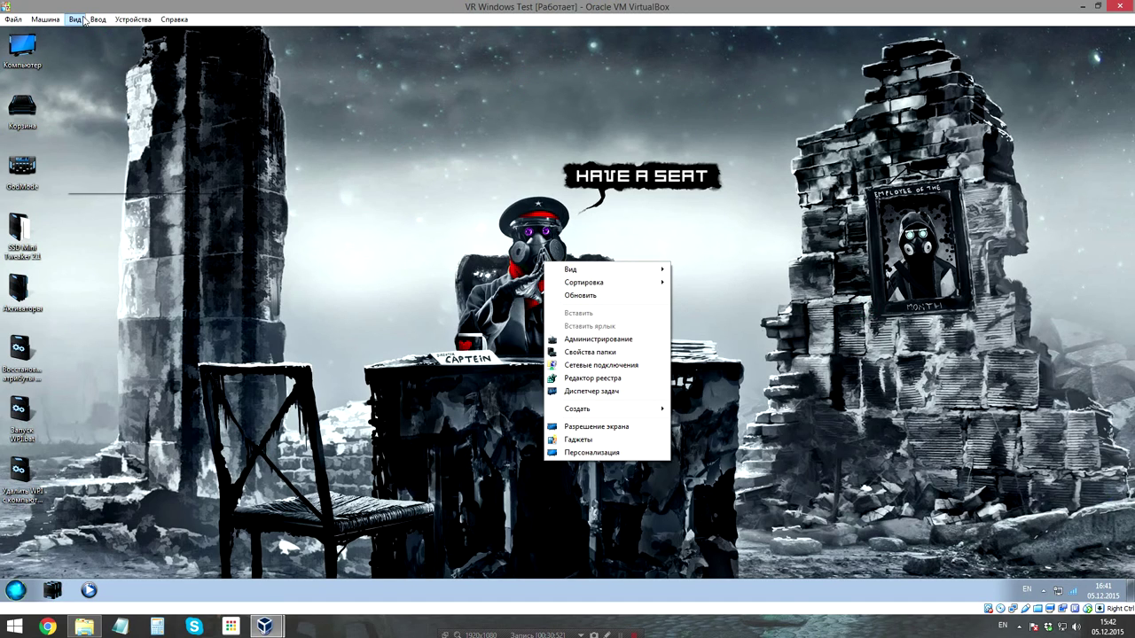
click(96, 32)
click(78, 21)
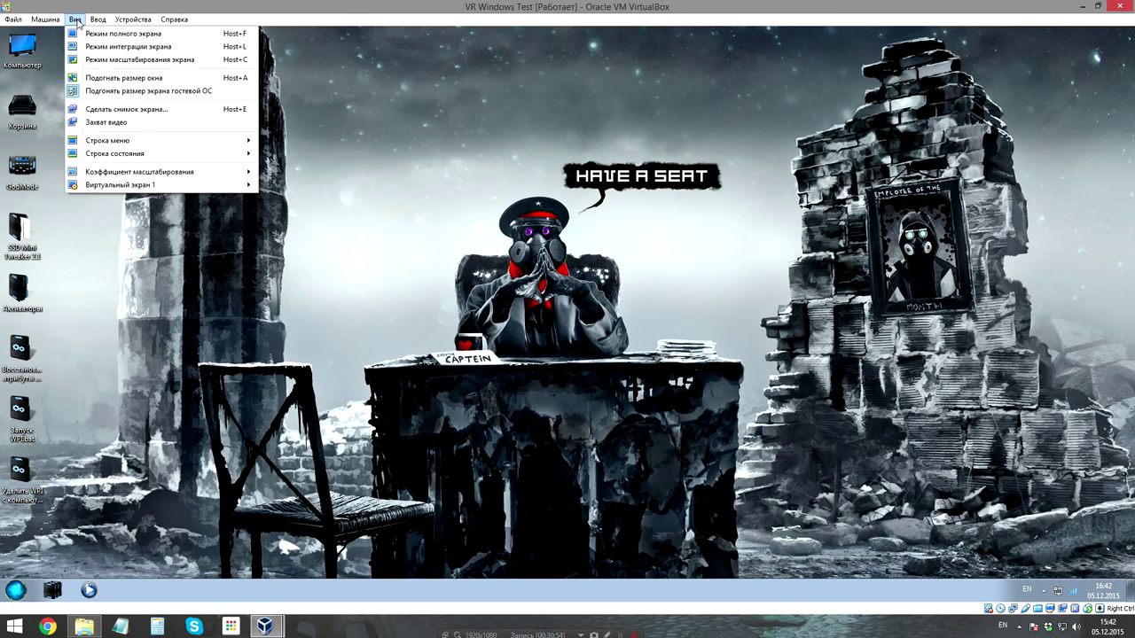
click(78, 24)
click(78, 24)
click(134, 33)
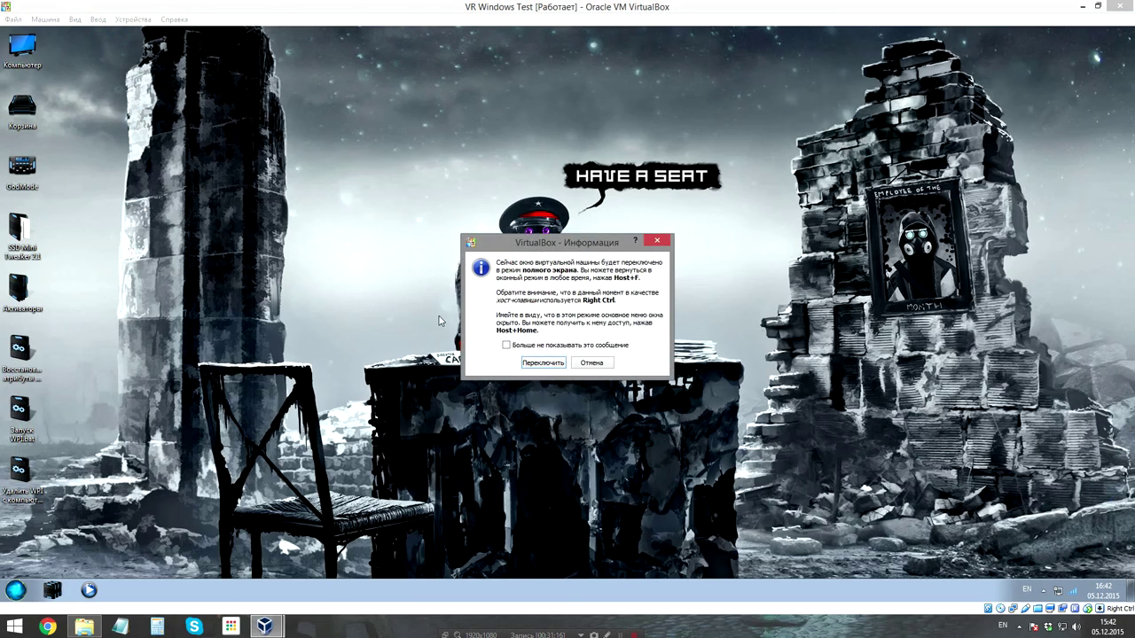
click(543, 361)
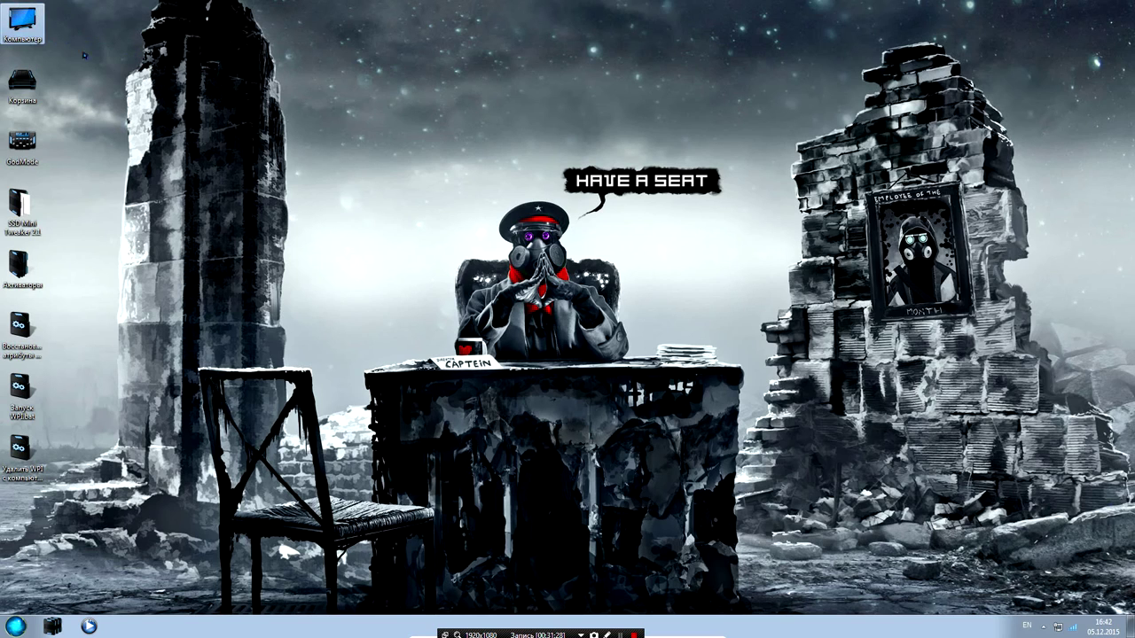
- Open the Computer window in the guest to view its drives, and move the window higher on the desktop
key(super+e)
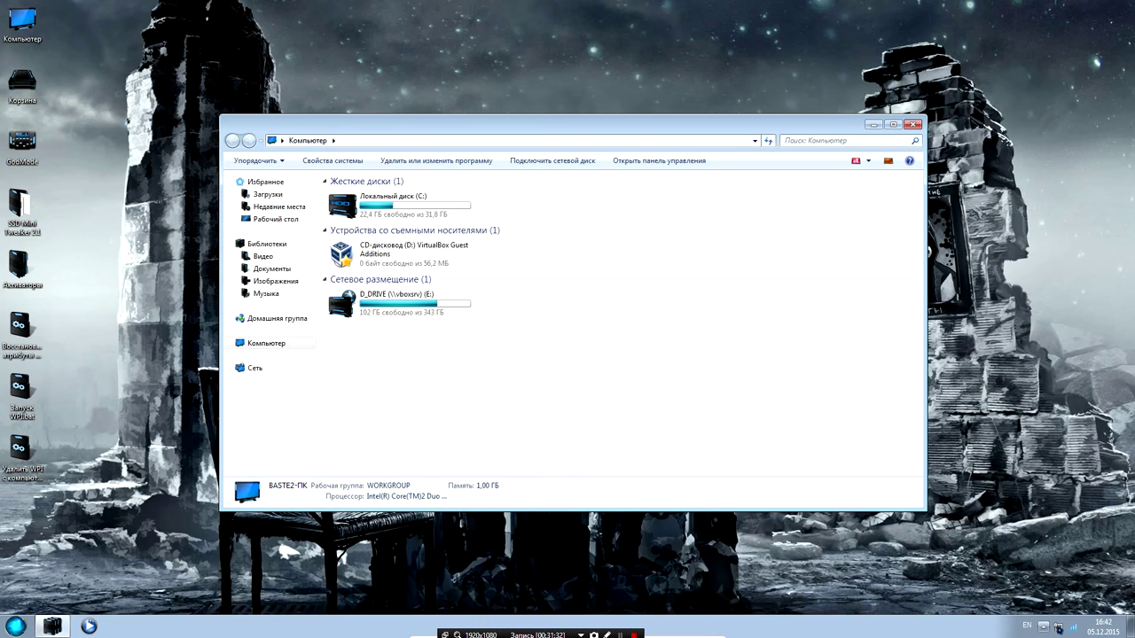
click(109, 624)
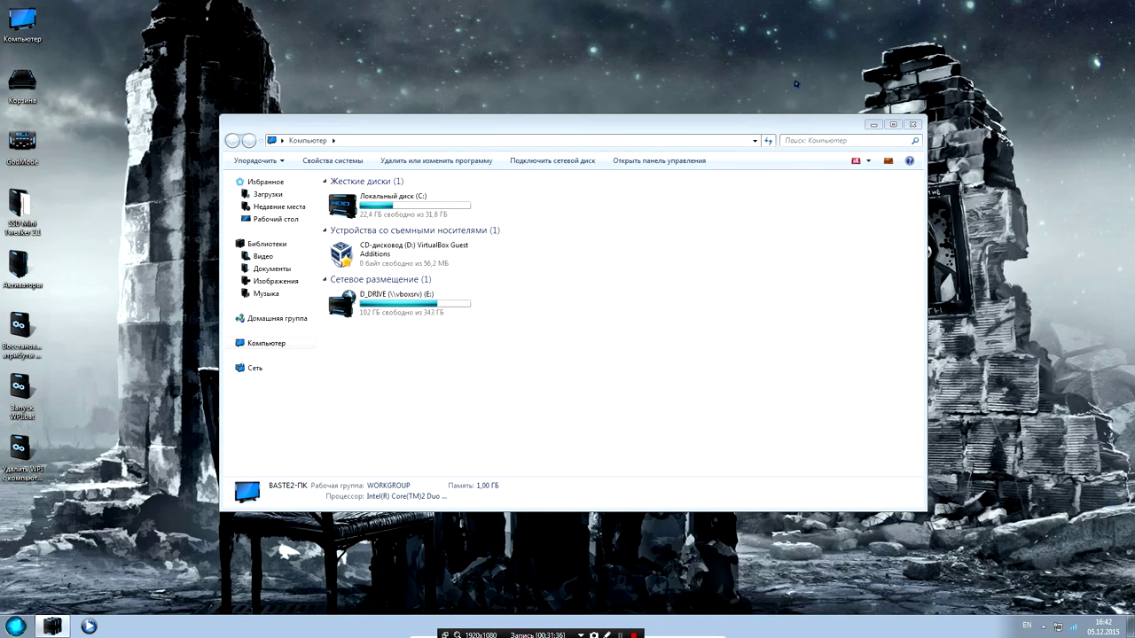
drag(749, 124, 689, 78)
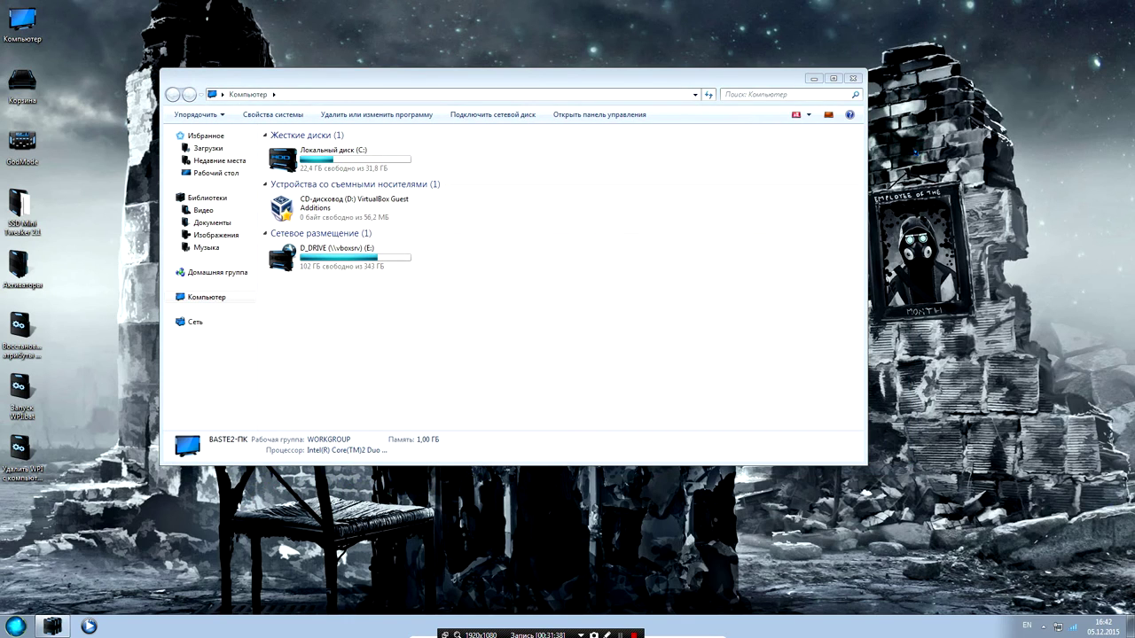
- Switch from the guest to VirtualBox Manager on the host and back to the virtual machine window
key(alt+Tab)
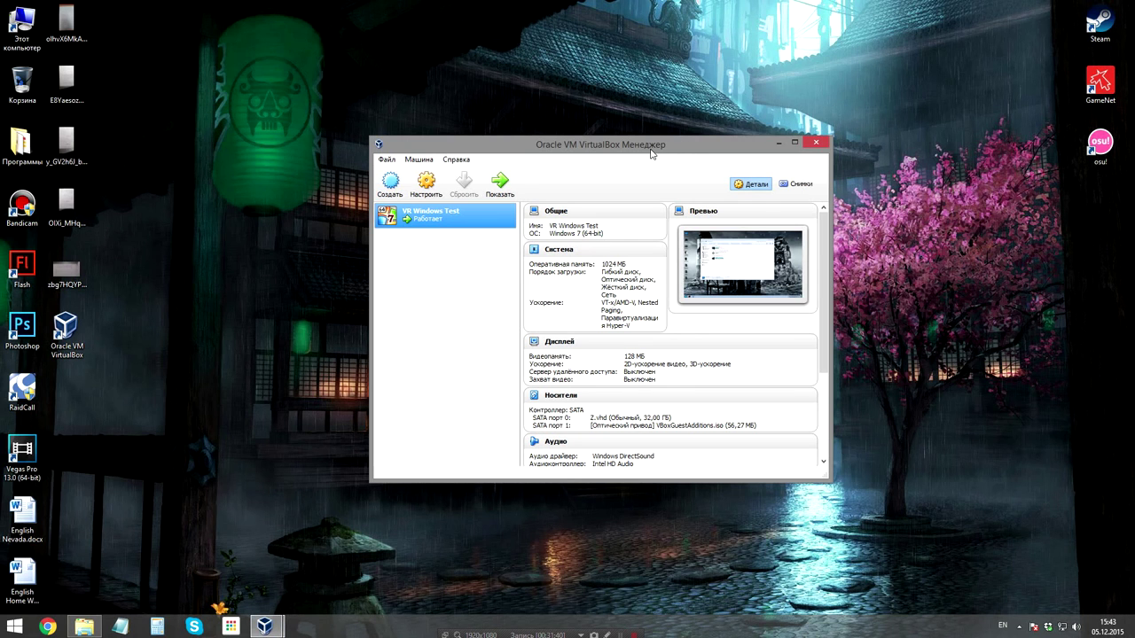
key(alt+Tab)
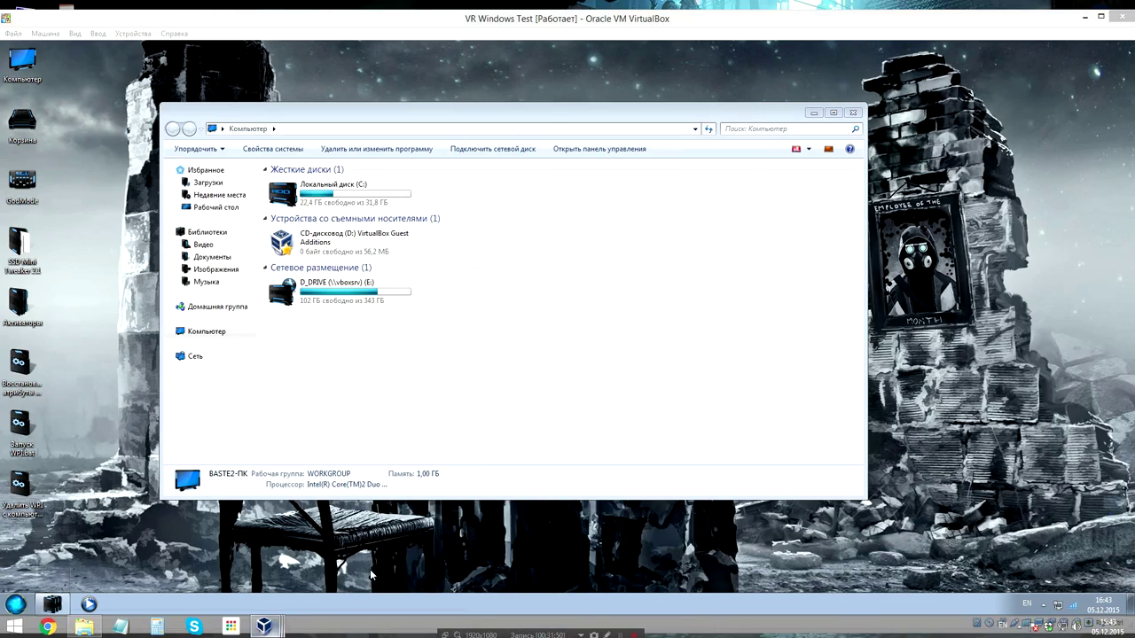
mouse_move(264, 626)
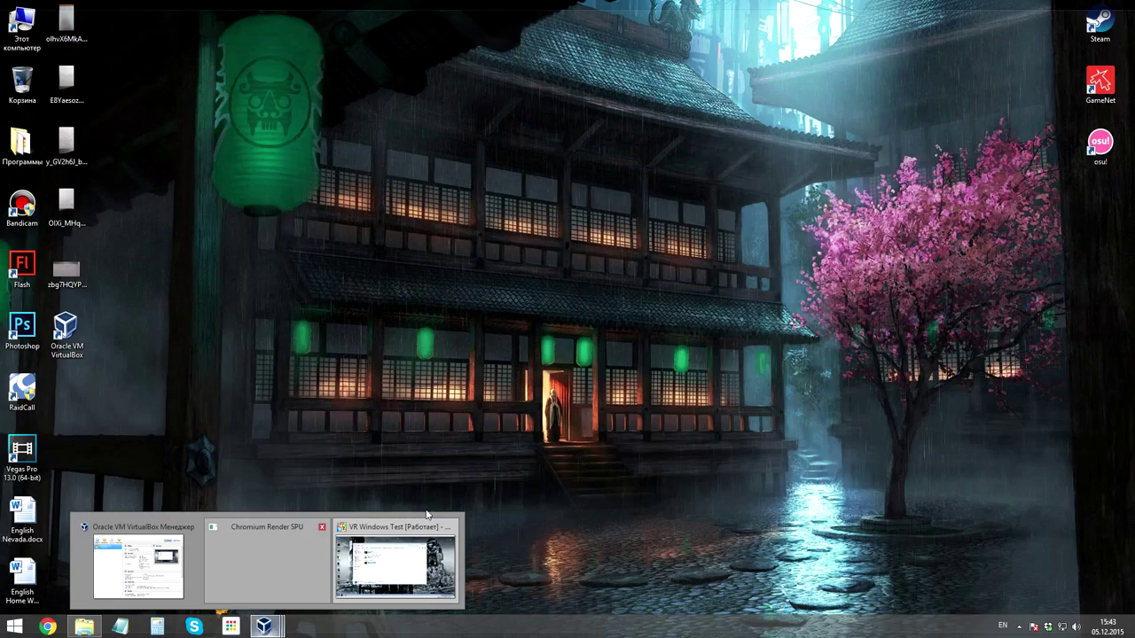
click(407, 549)
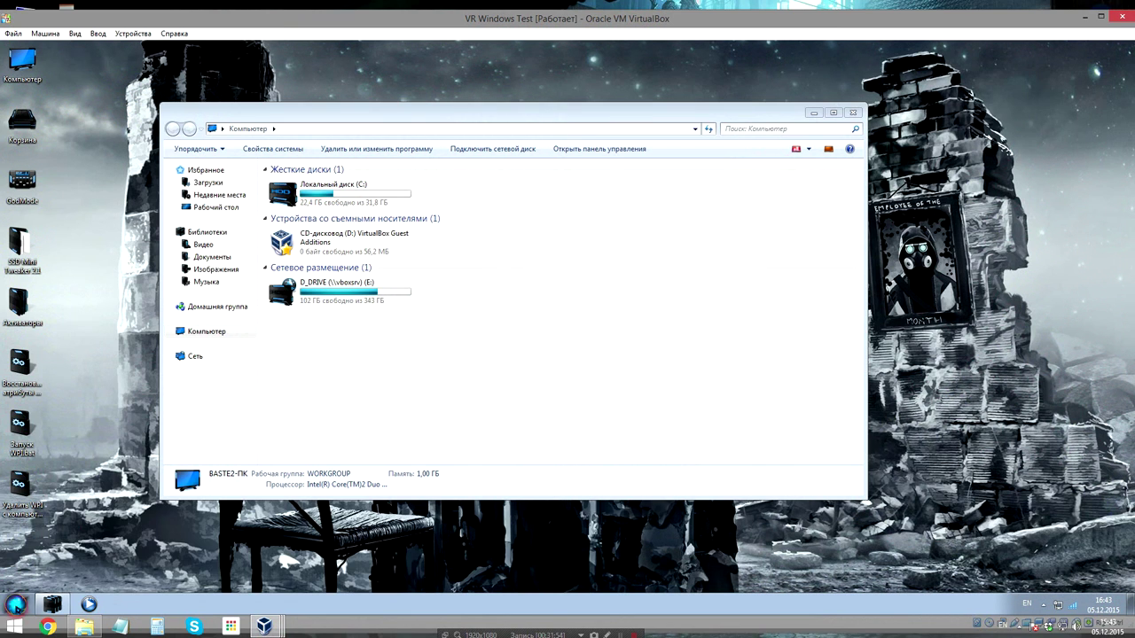
- Close the virtual machine with the power-off option, and close VirtualBox Manager
click(15, 604)
click(199, 578)
drag(780, 21, 714, 24)
click(1055, 20)
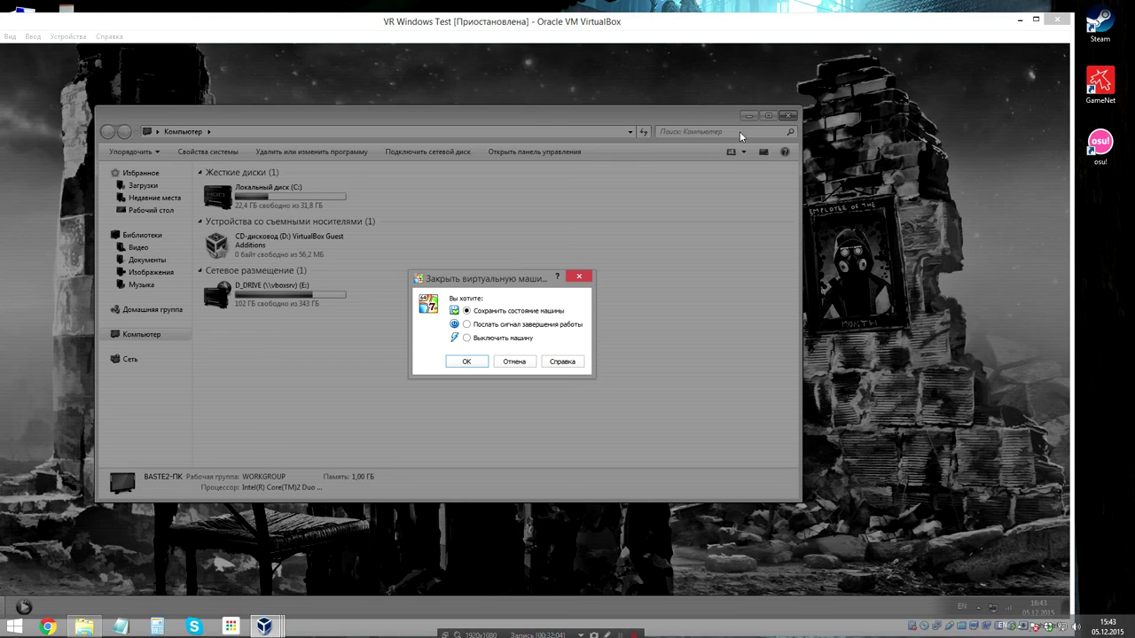
click(550, 325)
click(479, 339)
click(470, 363)
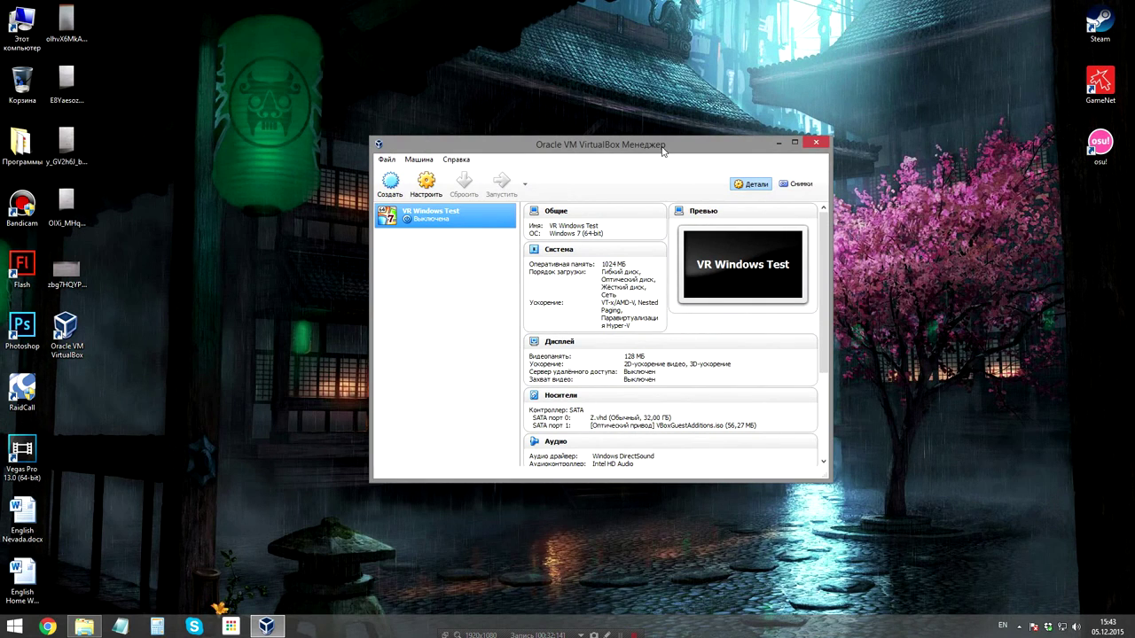
drag(658, 147, 613, 149)
click(772, 148)
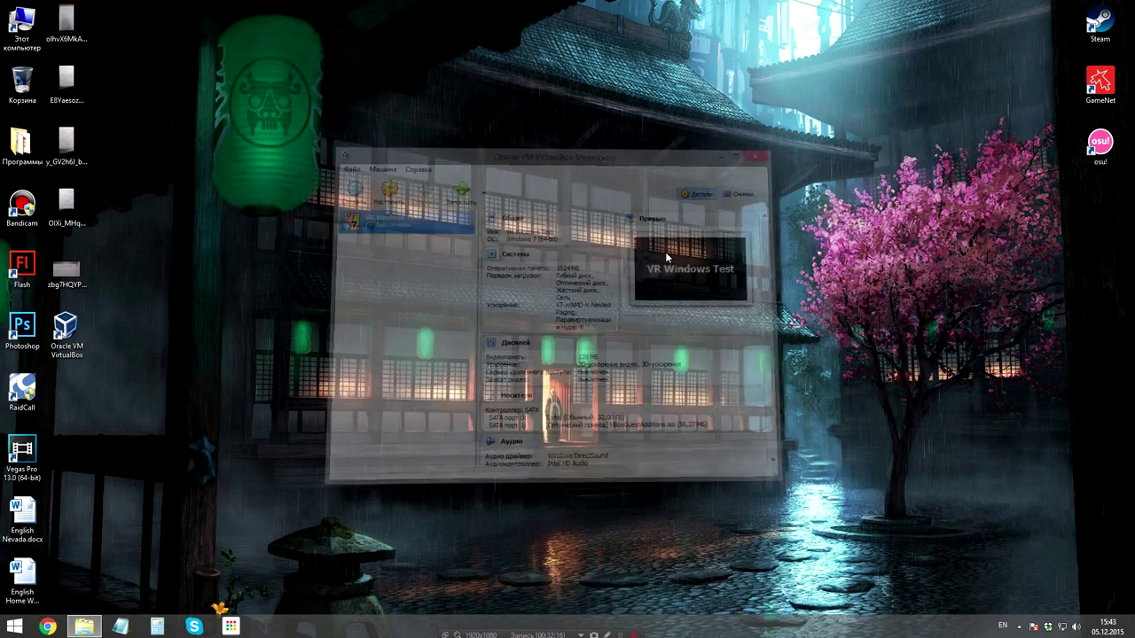